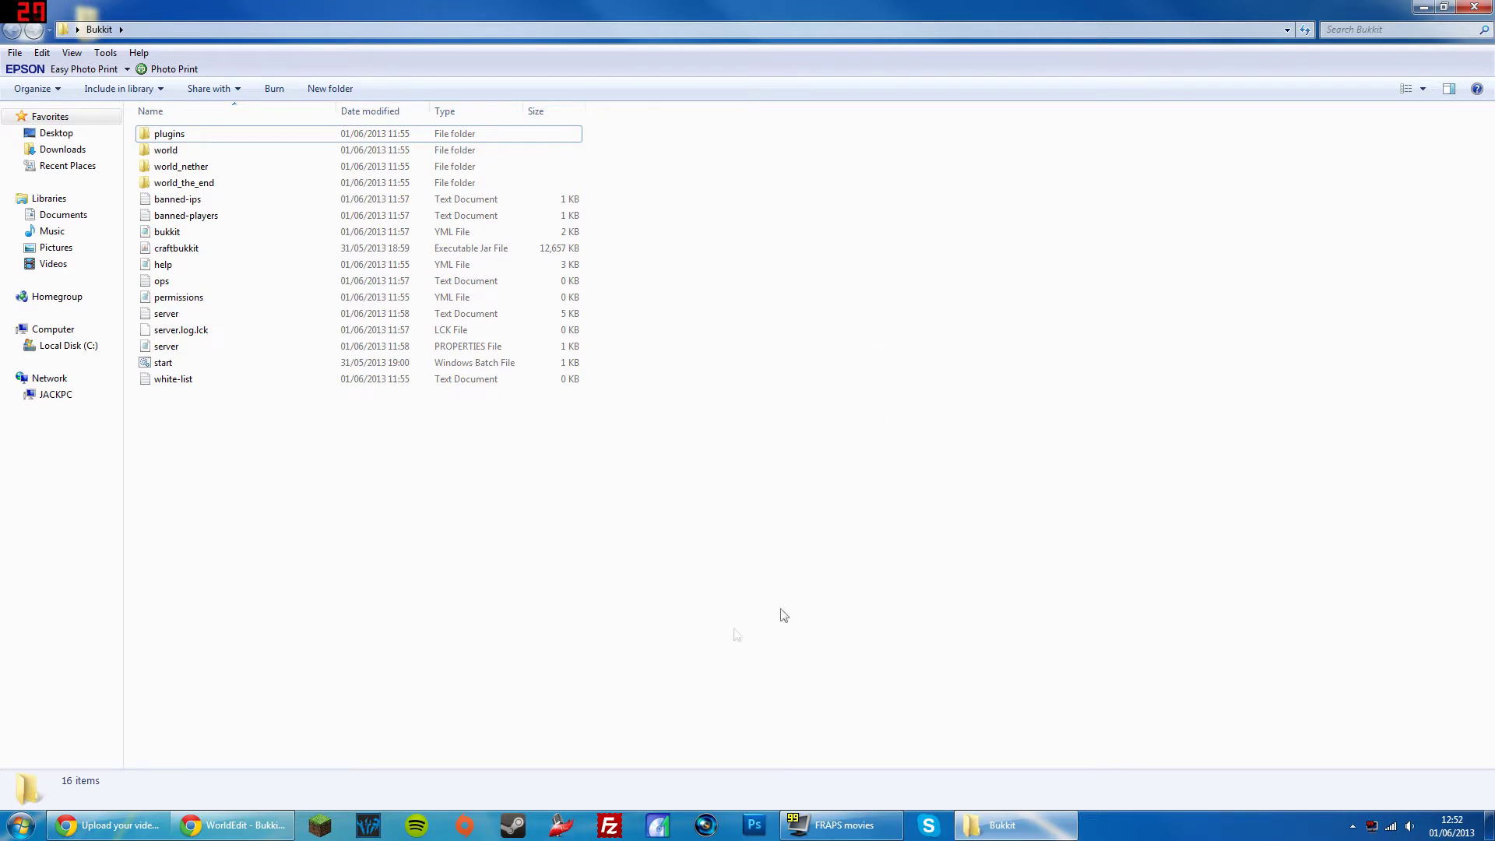
Switch to the browser, look over the WorldEdit page on BukkitDev and download the WorldEdit 5.5.6 archive.
{"action": "left_click_drag", "start_coordinate": [267, 545], "coordinate": [201, 123]}
{"action": "left_click", "coordinate": [611, 514]}
{"action": "left_click", "coordinate": [269, 830]}
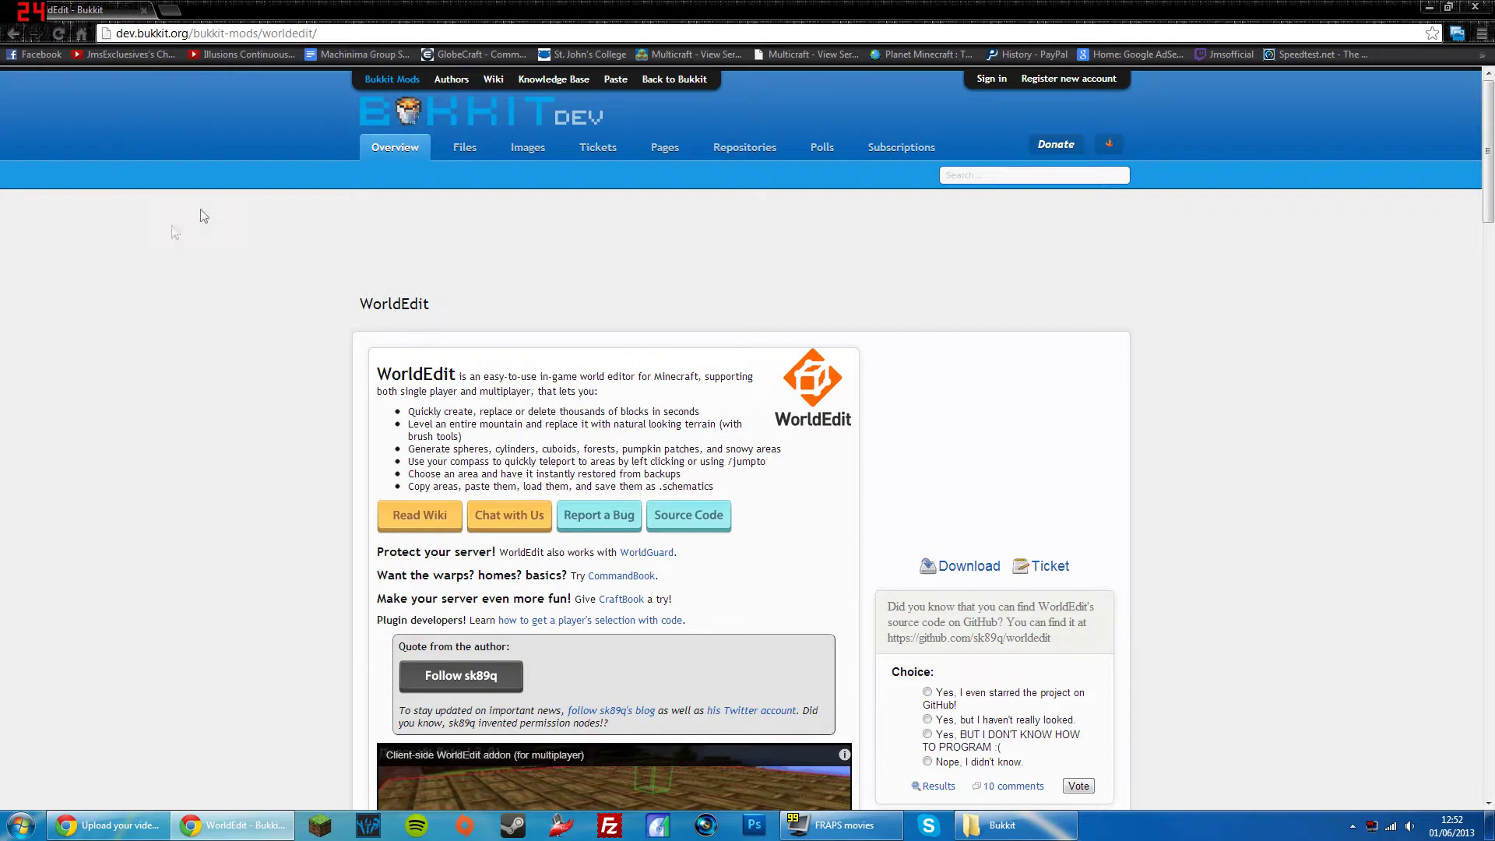
{"action": "scroll", "coordinate": [222, 340], "scroll_direction": "down", "scroll_amount": 7}
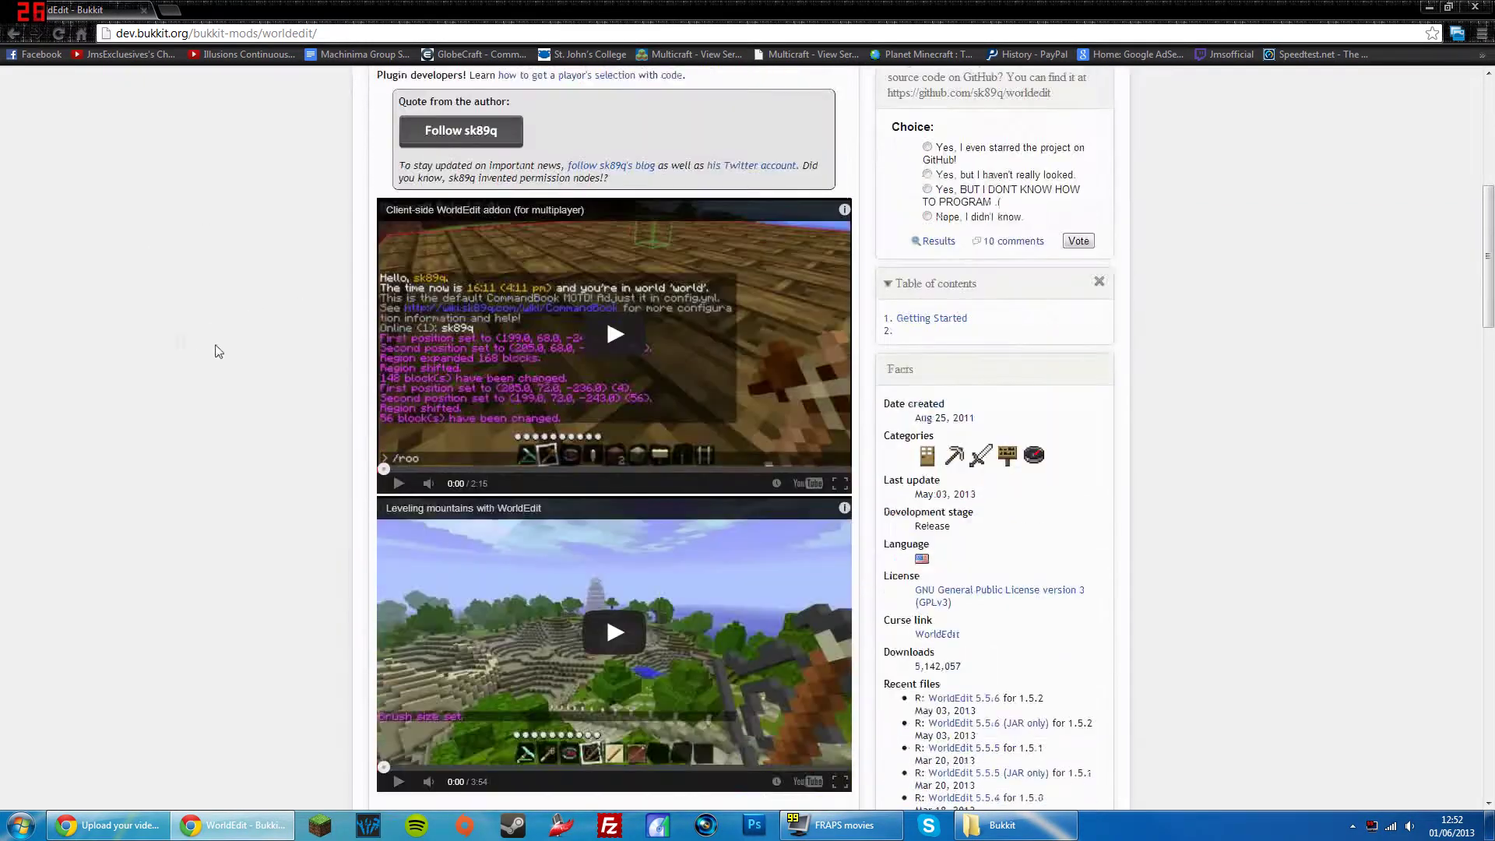
{"action": "scroll", "coordinate": [239, 329], "scroll_direction": "down", "scroll_amount": 5}
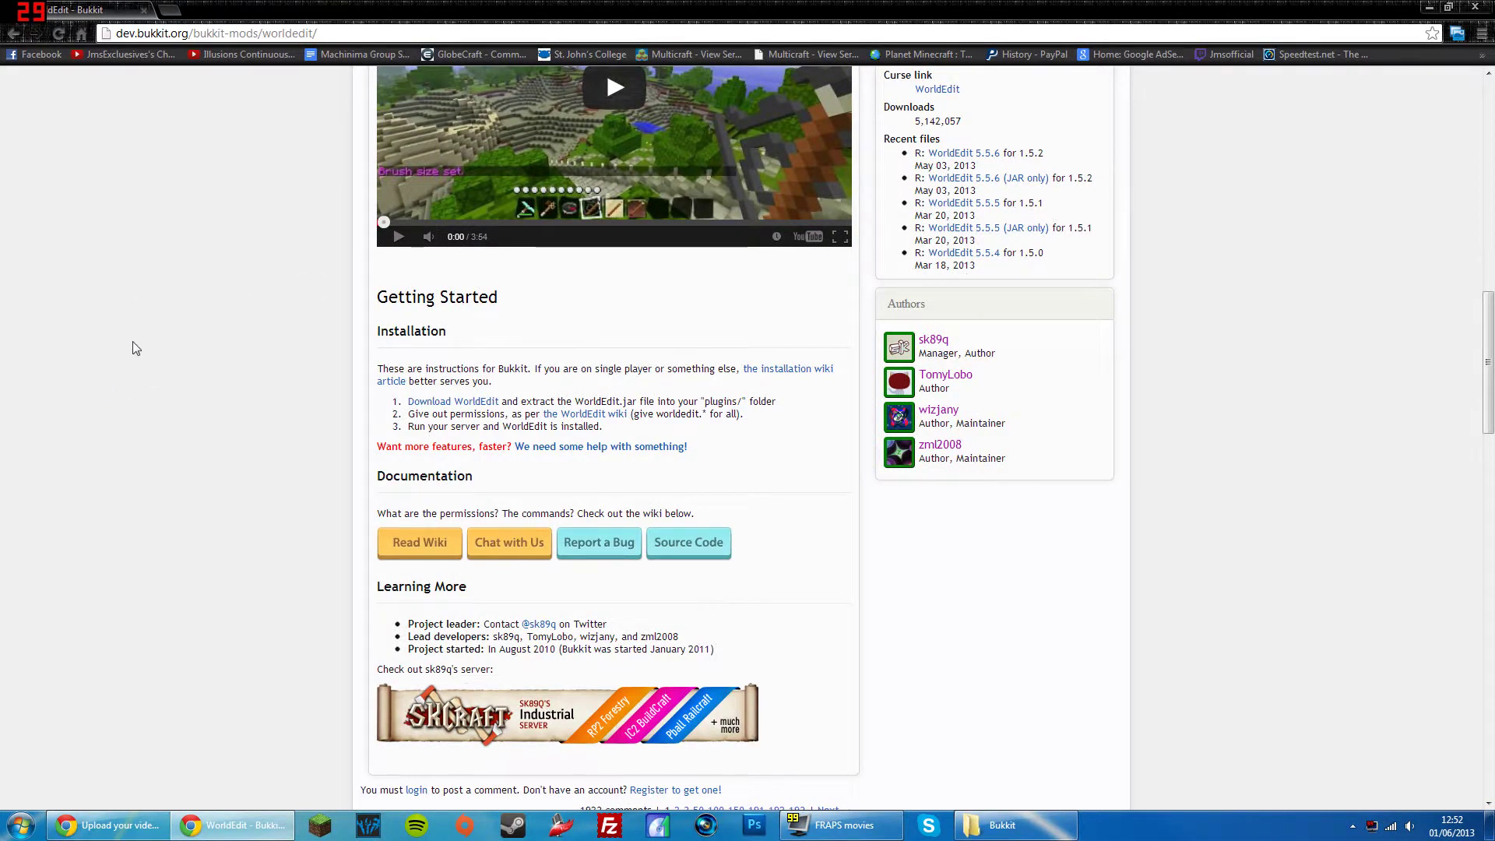
{"action": "scroll", "coordinate": [148, 334], "scroll_direction": "up", "scroll_amount": 7}
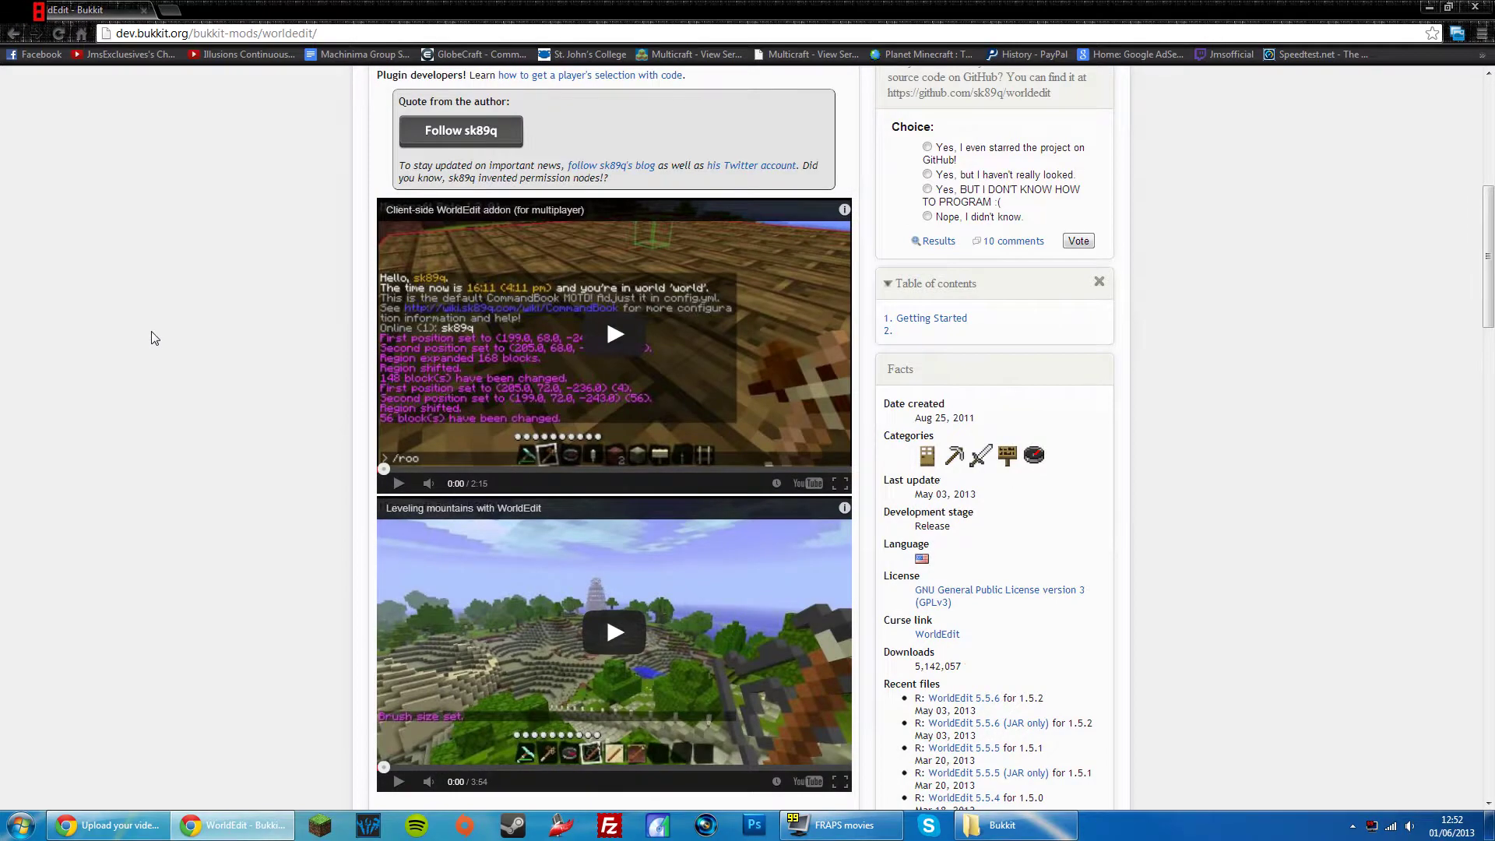
{"action": "scroll", "coordinate": [151, 331], "scroll_direction": "down", "scroll_amount": 5}
{"action": "scroll", "coordinate": [859, 342], "scroll_direction": "up", "scroll_amount": 8}
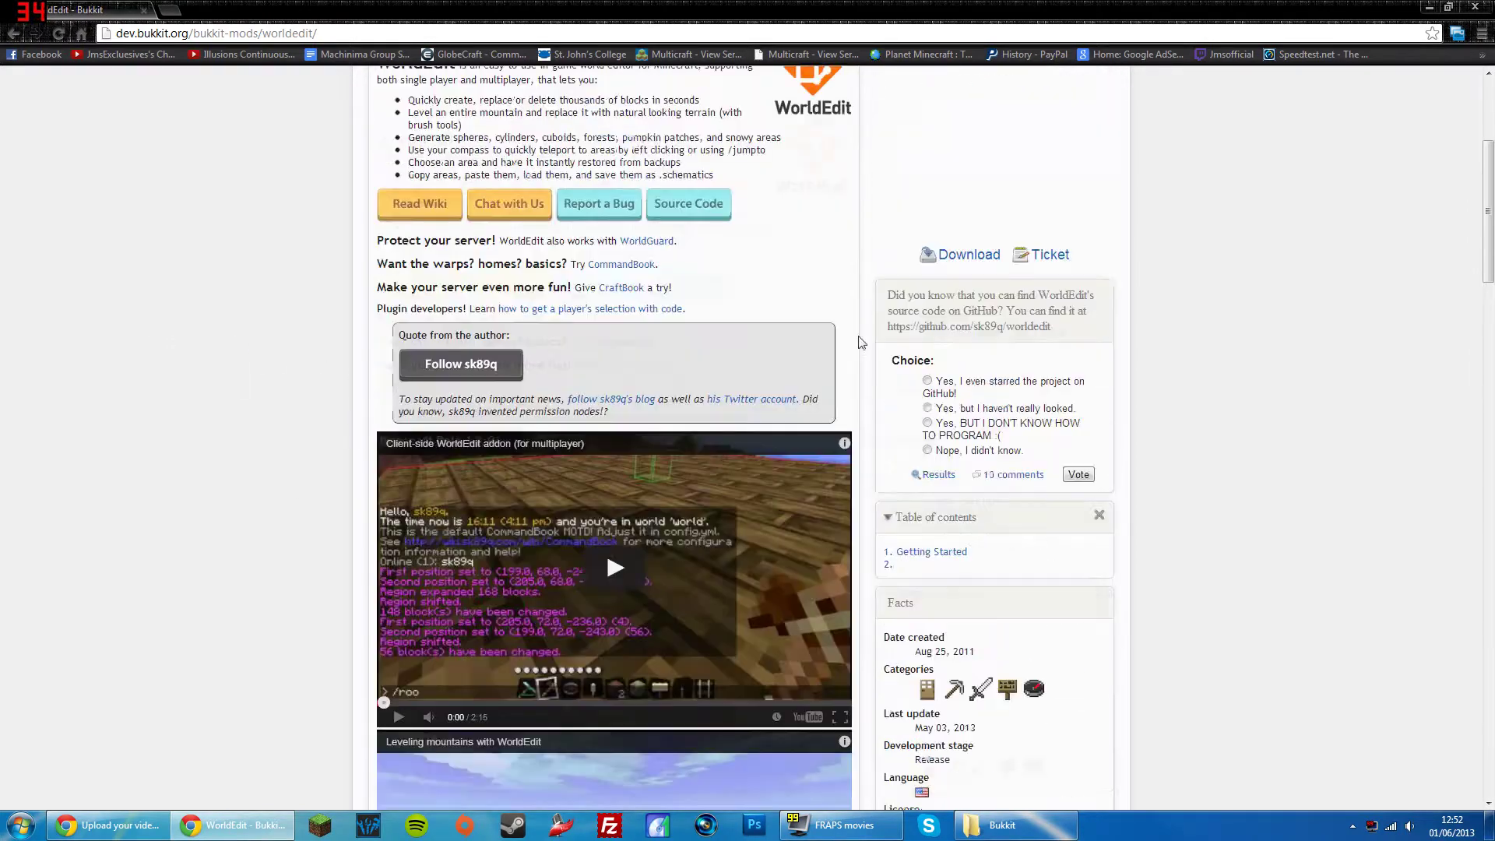
{"action": "scroll", "coordinate": [859, 343], "scroll_direction": "up", "scroll_amount": 1}
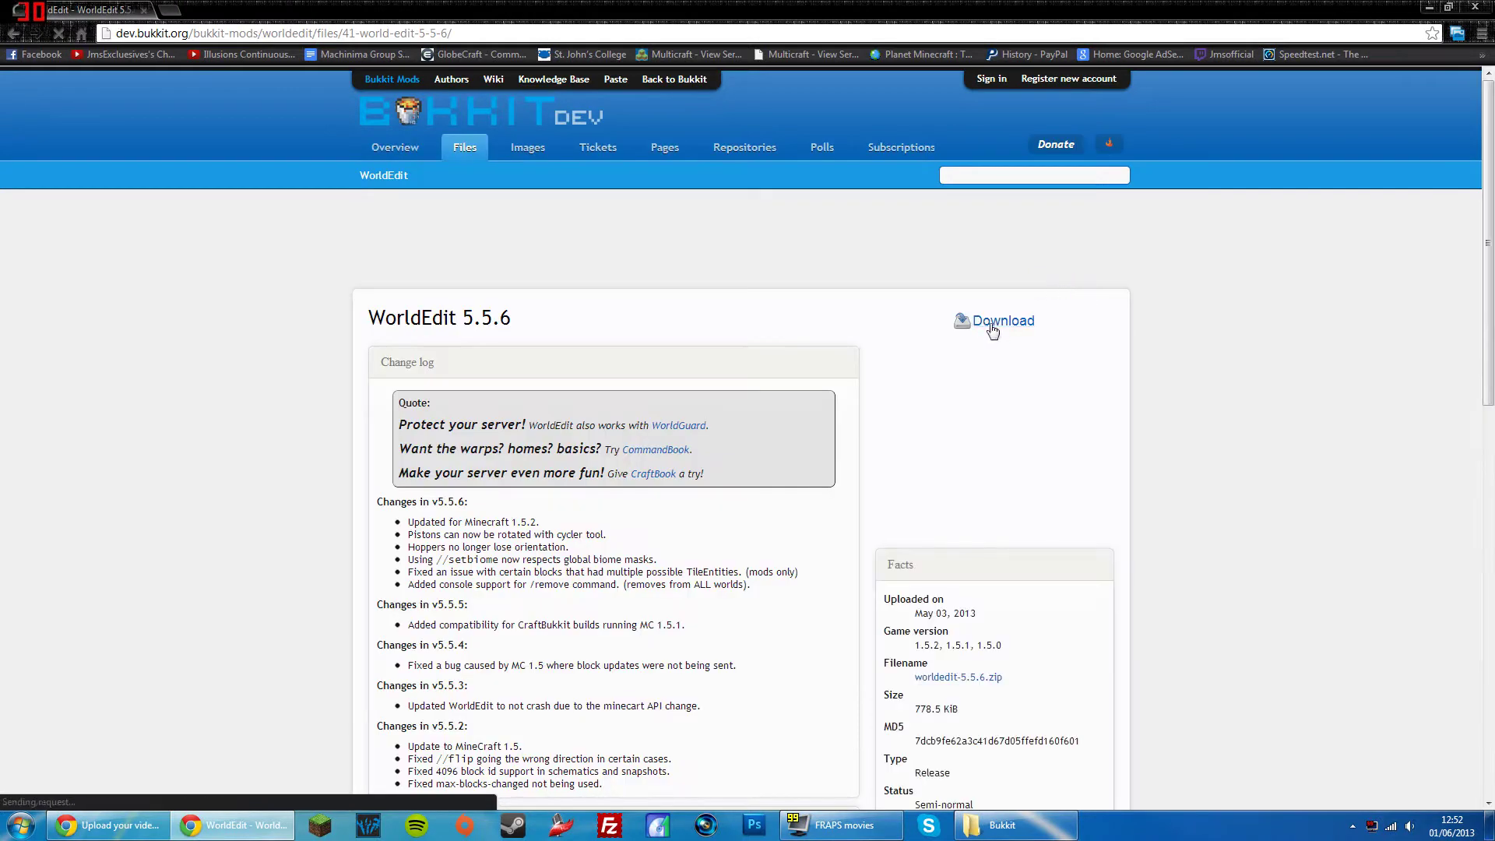
{"action": "left_click", "coordinate": [993, 329]}
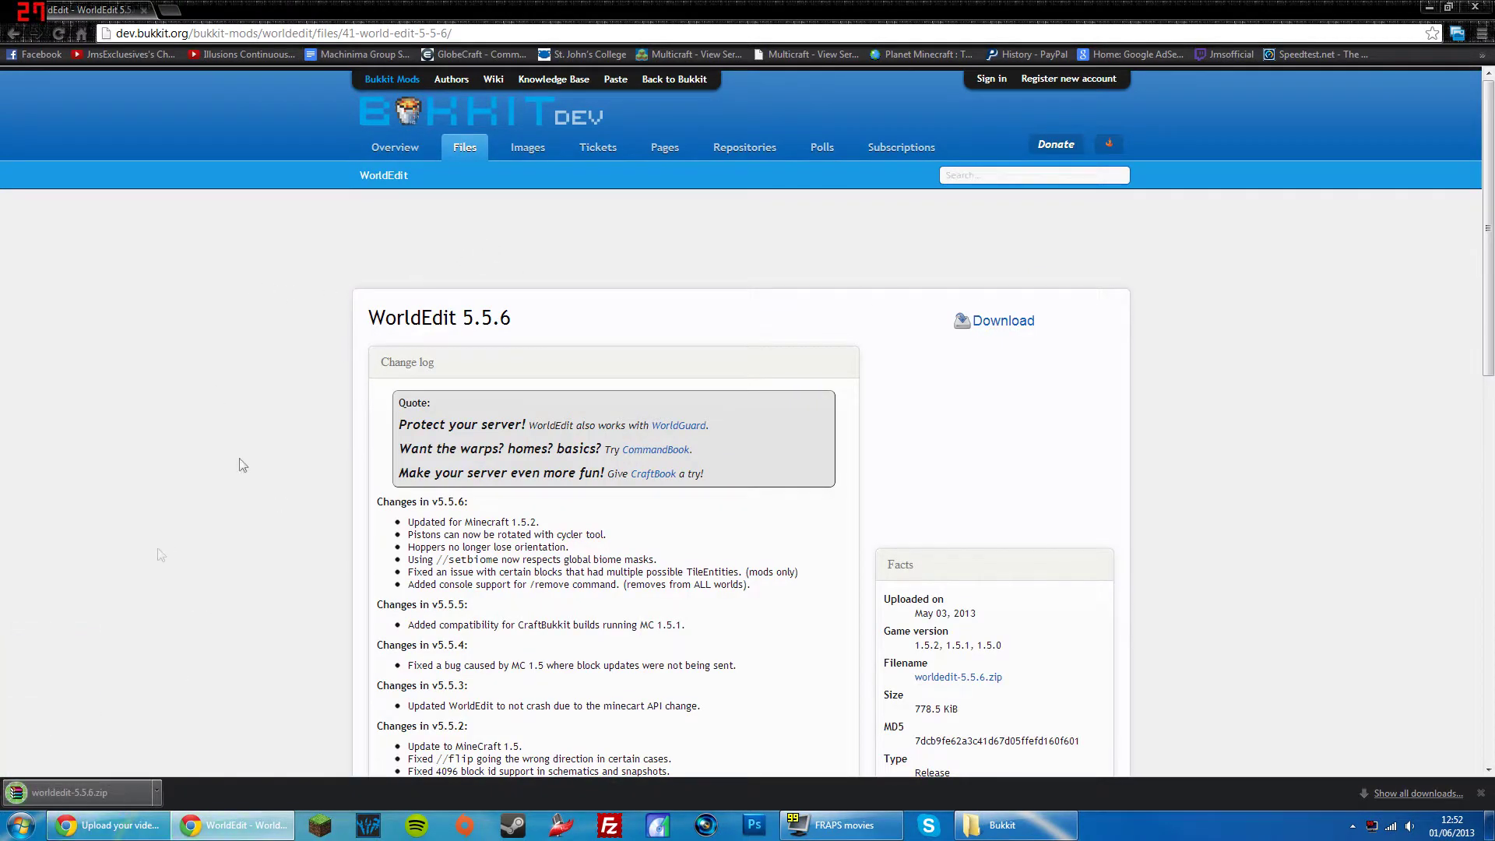
Place the downloaded worldedit-5.5.6.zip in the Bukkit server's plugins folder and open that folder.
{"action": "left_click_drag", "start_coordinate": [66, 793], "coordinate": [188, 138]}
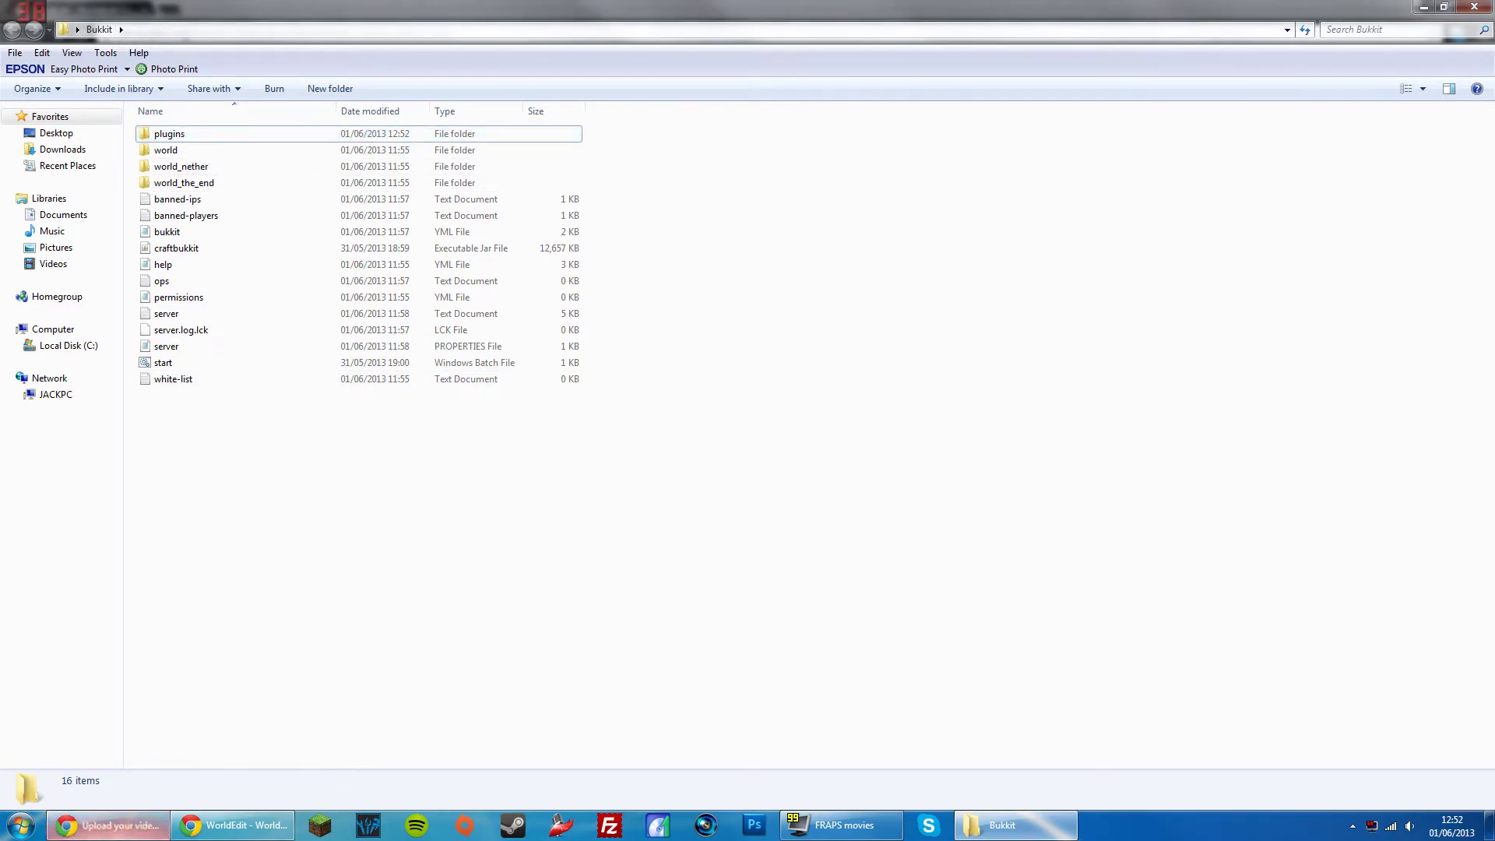
{"action": "left_click", "coordinate": [109, 825]}
{"action": "left_click", "coordinate": [1435, 6]}
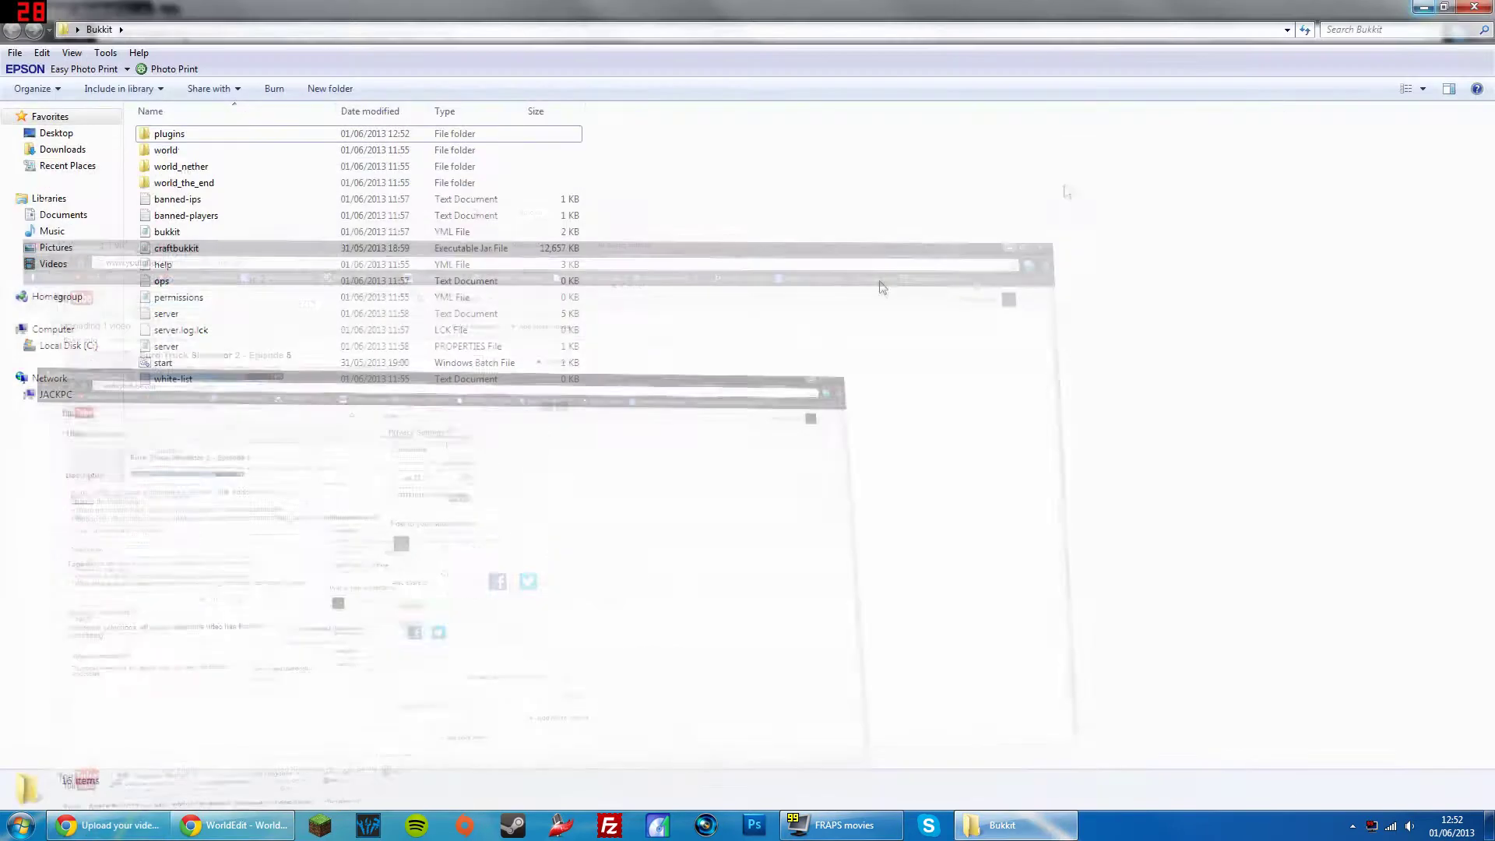
{"action": "double_click", "coordinate": [189, 137]}
Extract WorldEdit.jar from the worldedit-5.5.6 archive into the Bukkit folder and close the archive.
{"action": "left_click", "coordinate": [194, 138]}
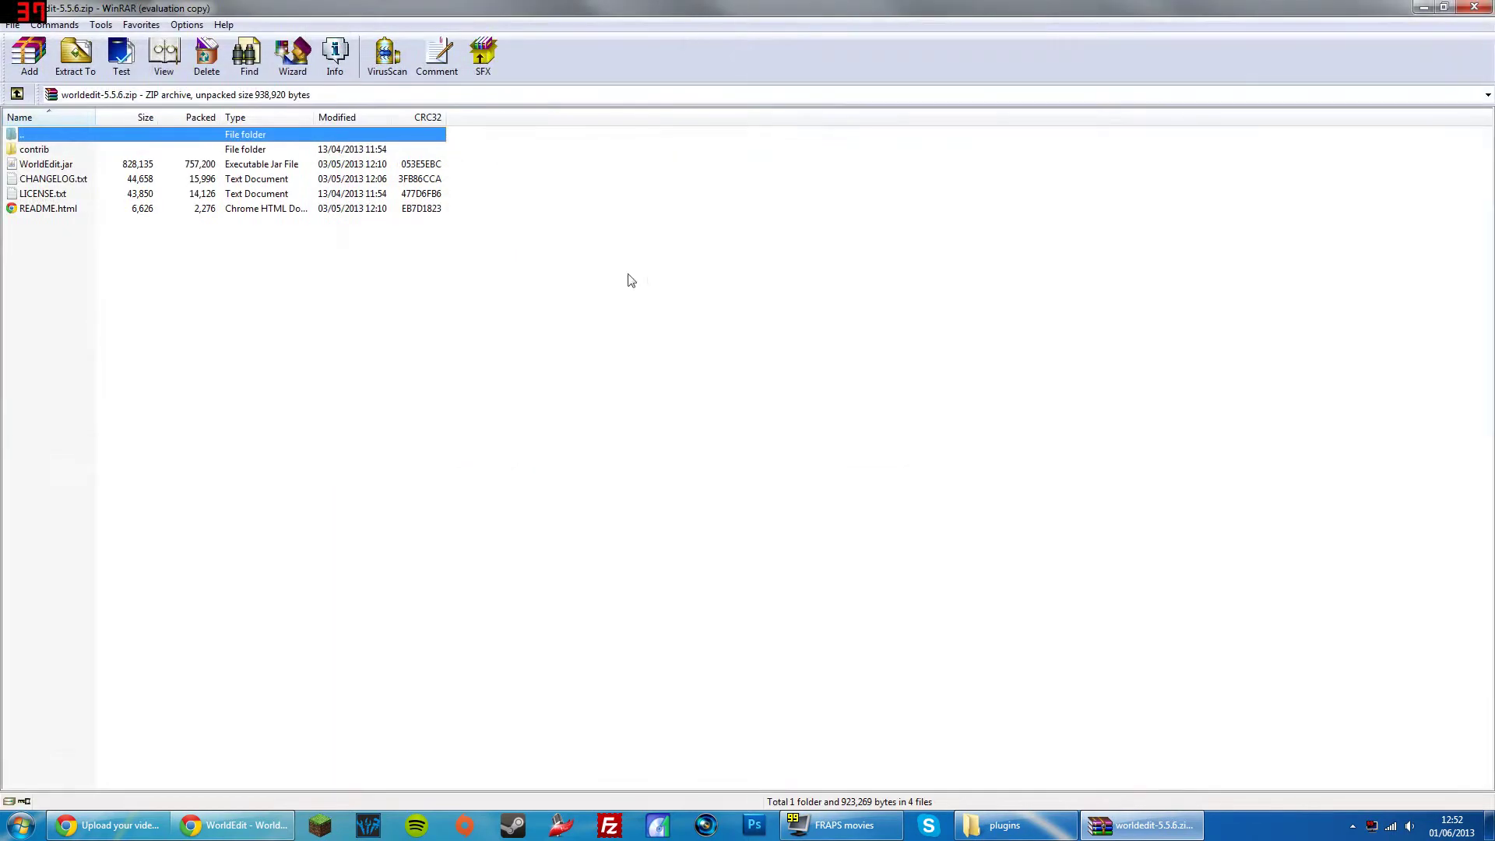
{"action": "left_click", "coordinate": [117, 167]}
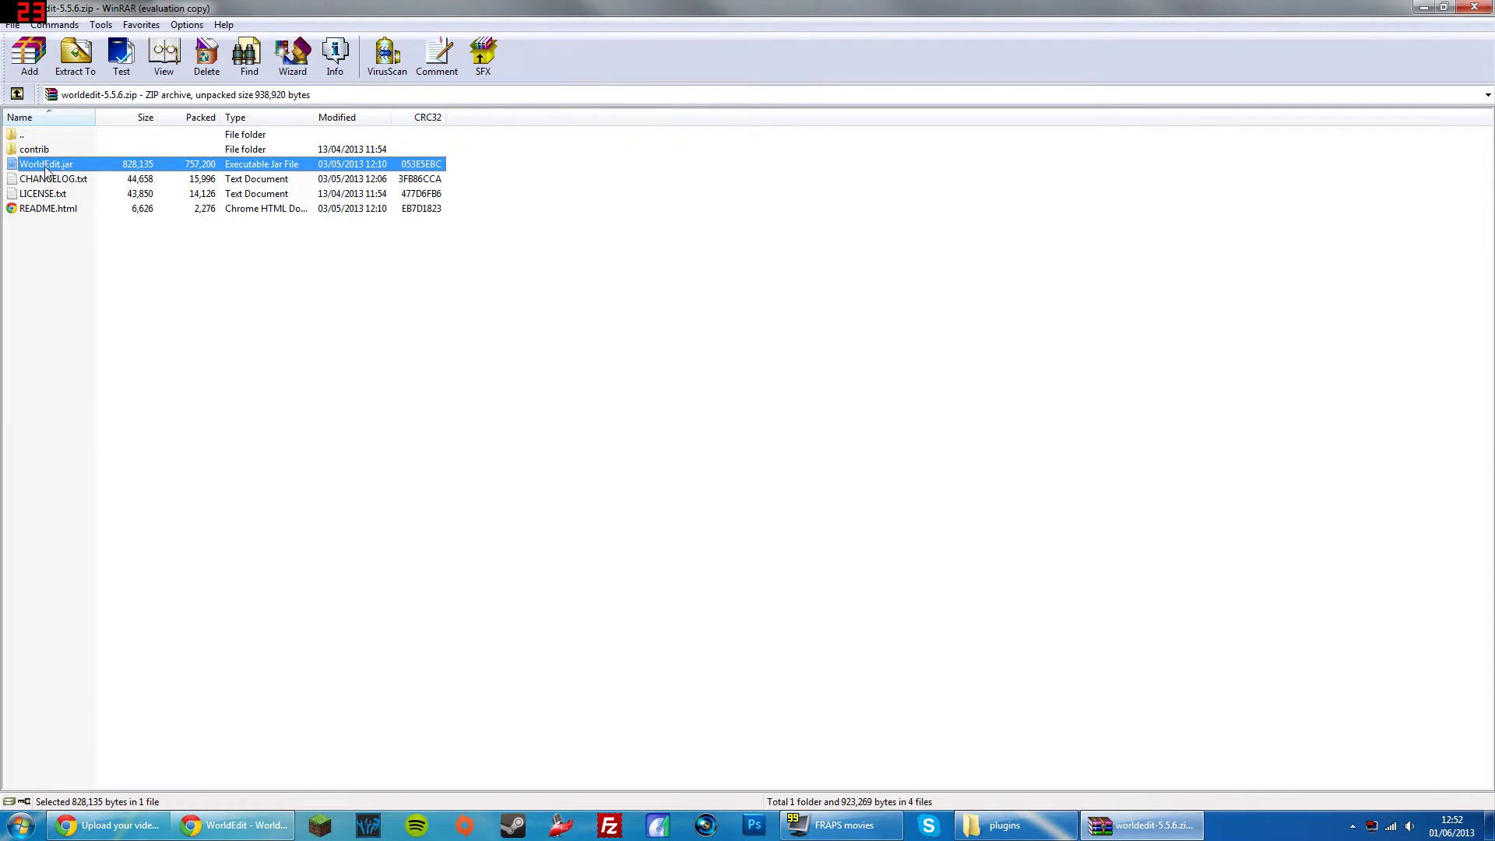
{"action": "left_click", "coordinate": [82, 62]}
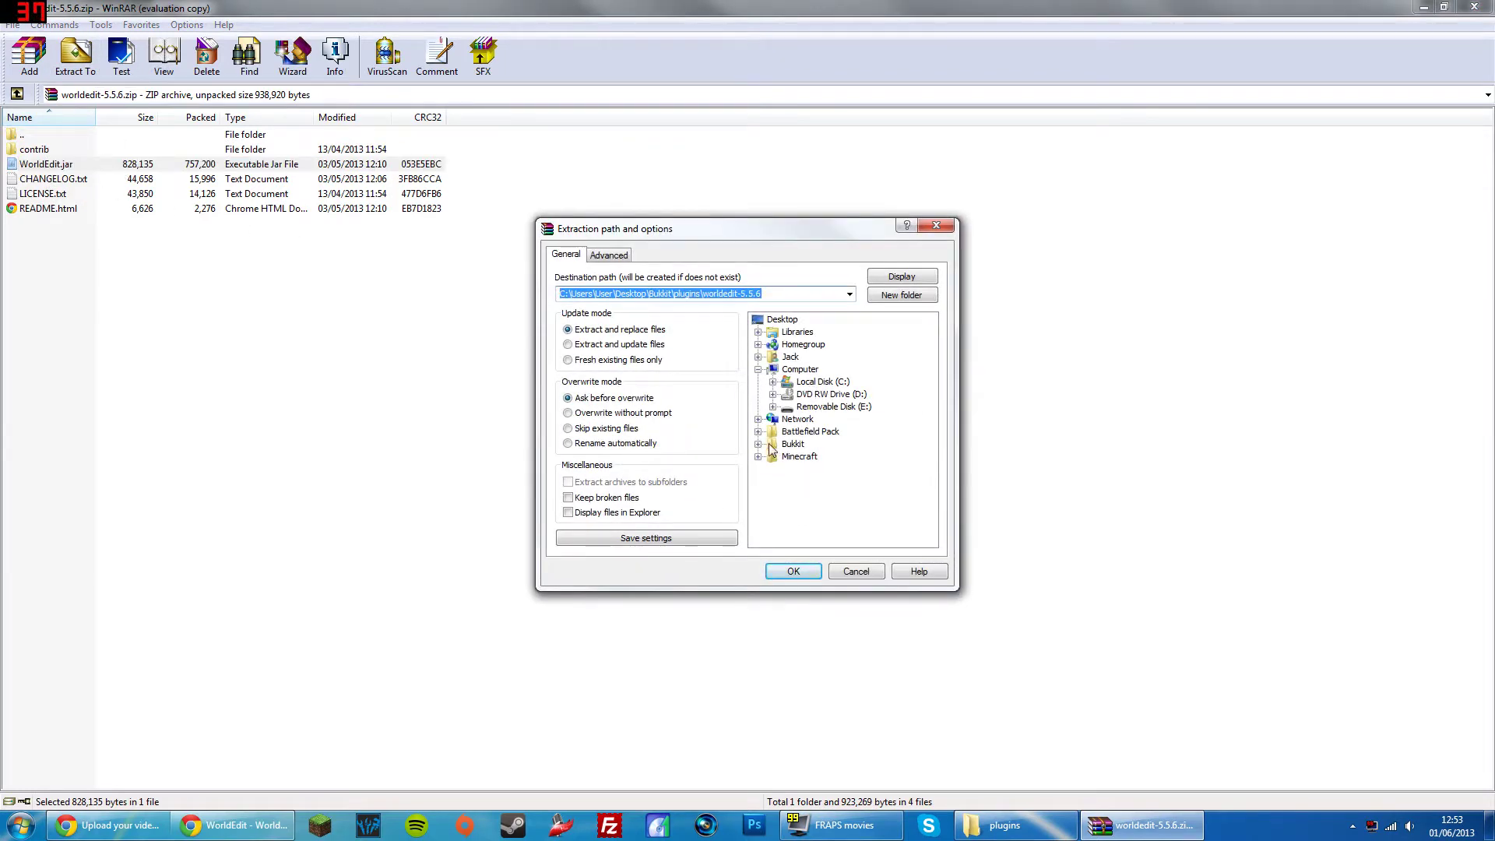
{"action": "left_click", "coordinate": [787, 445]}
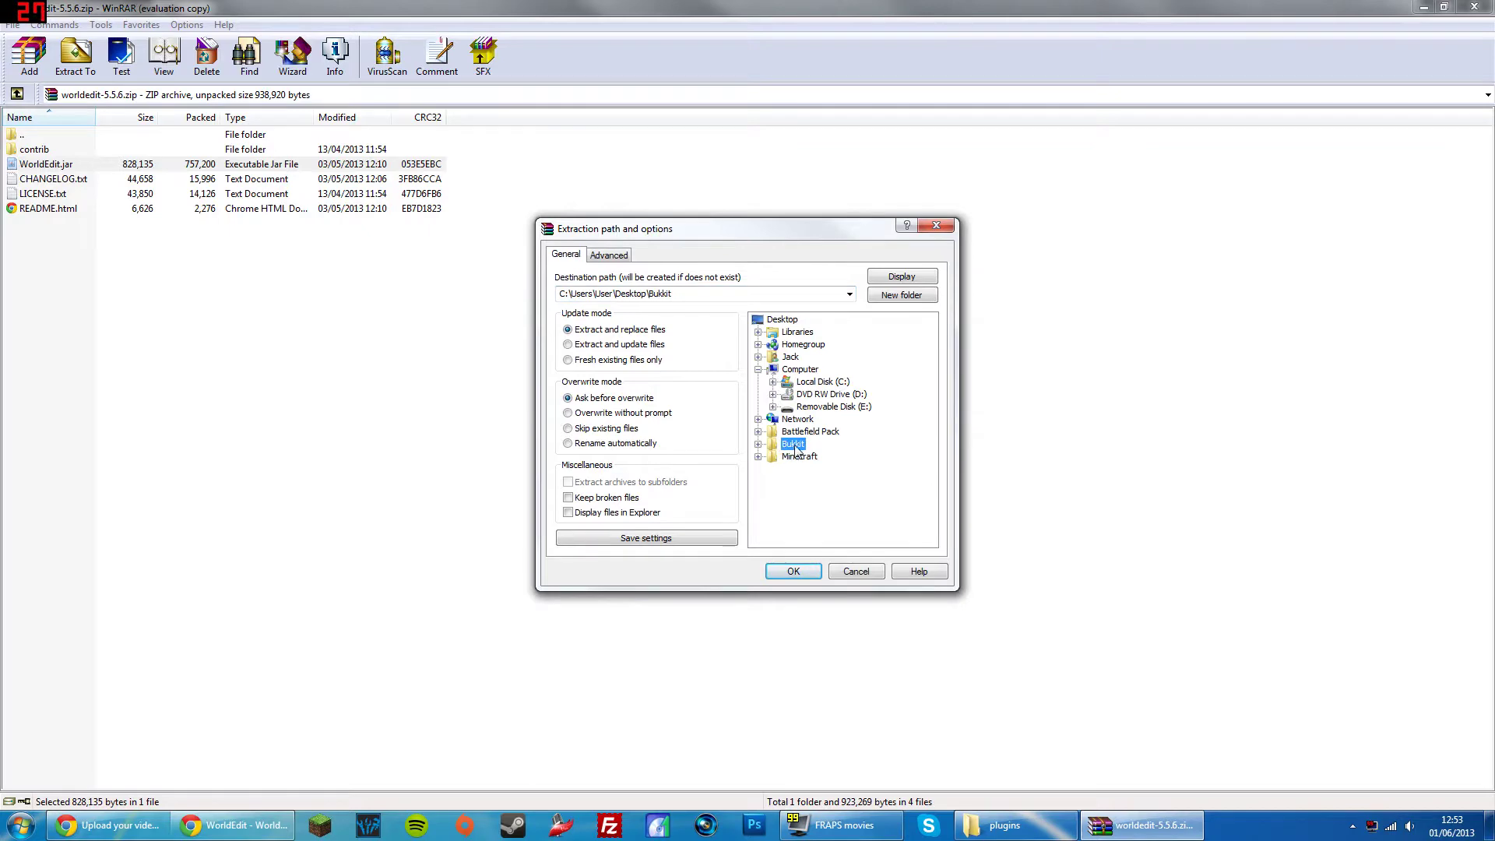
{"action": "left_click", "coordinate": [807, 575]}
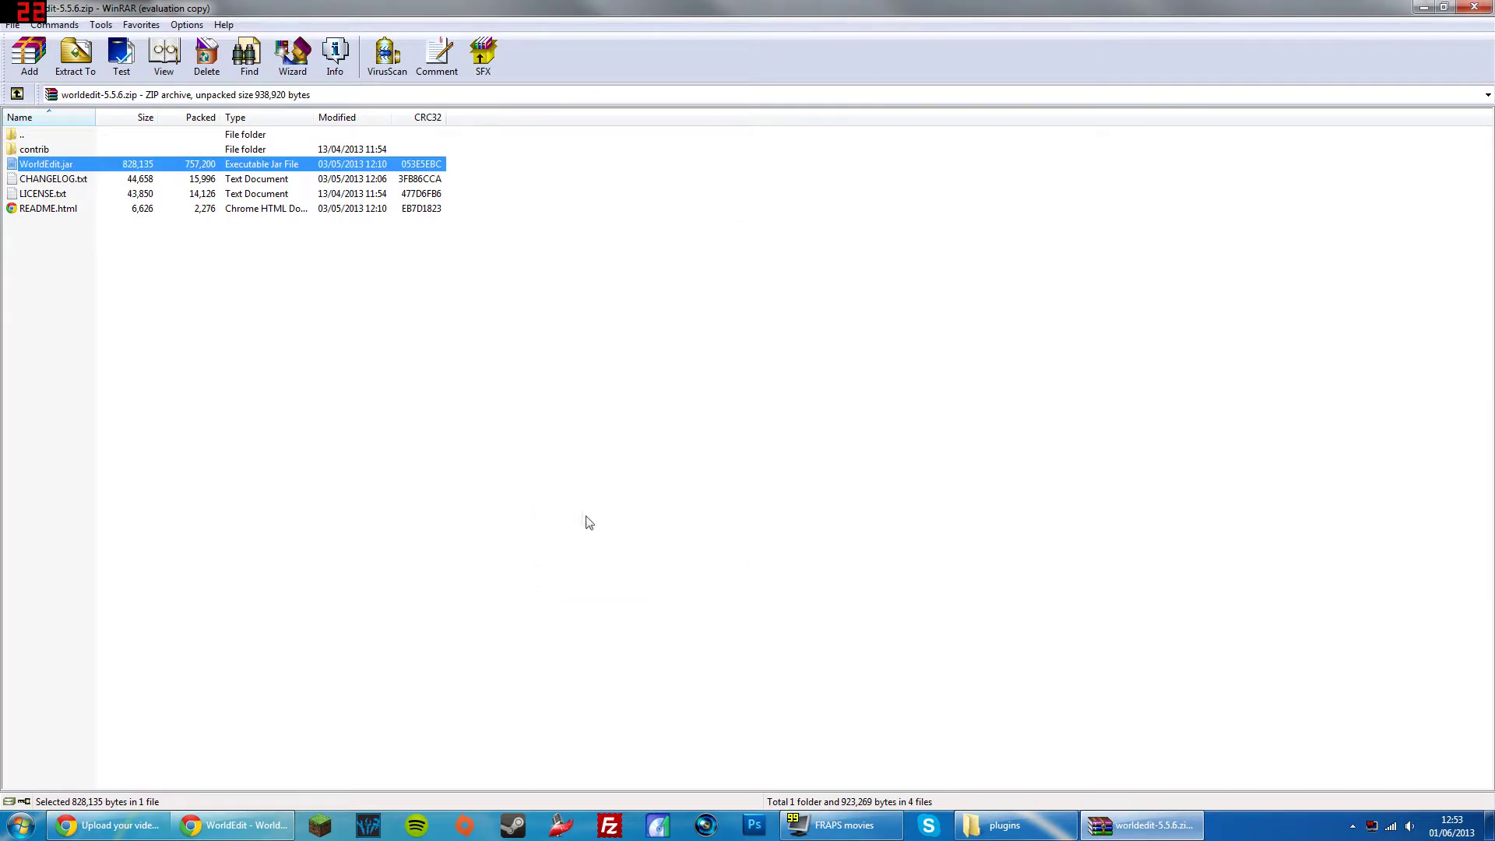
{"action": "left_click", "coordinate": [1471, 8]}
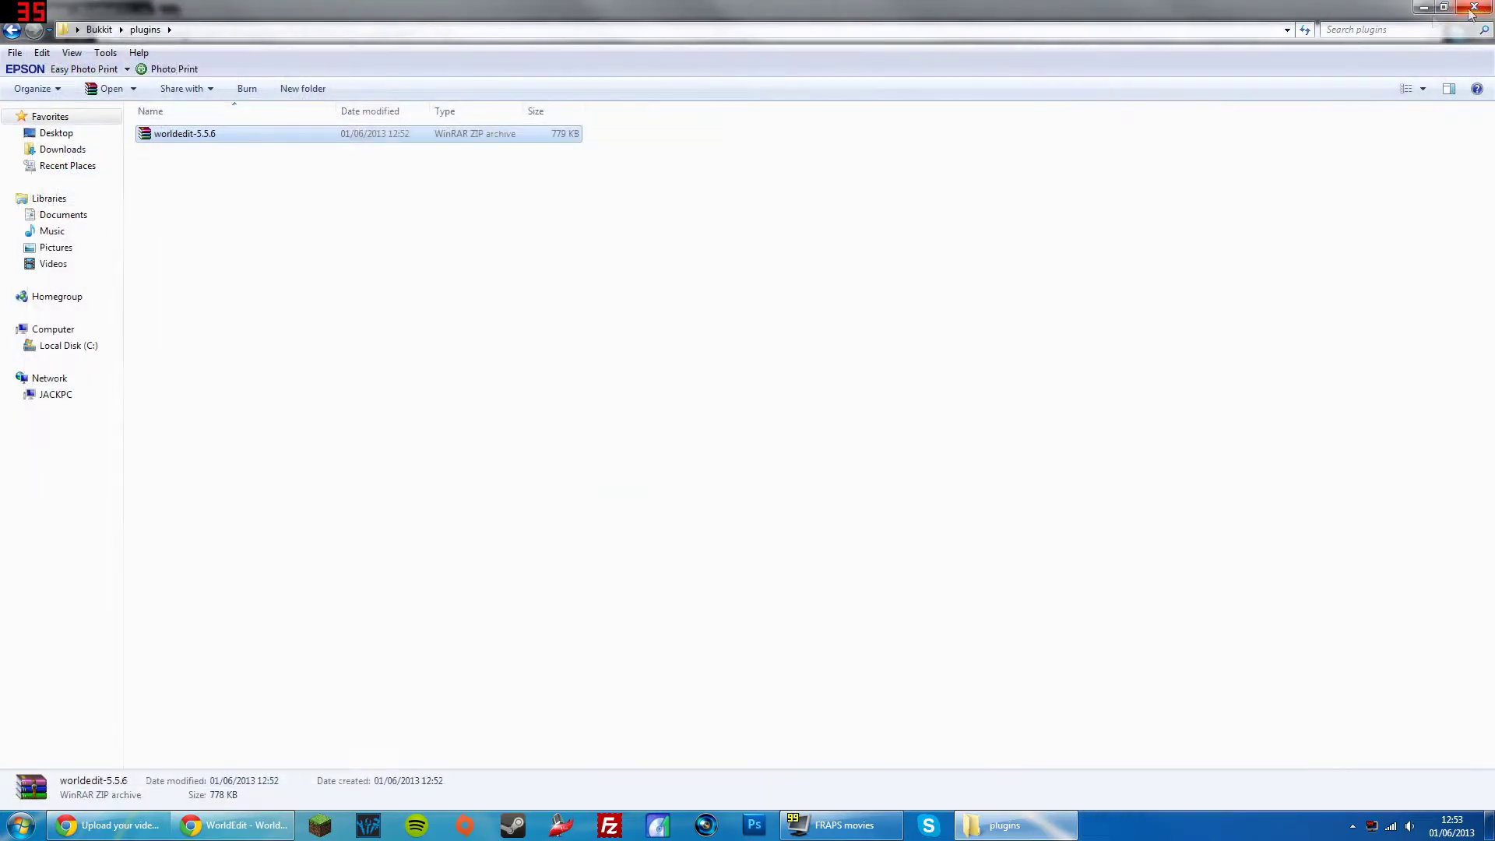
Reopen the worldedit-5.5.6 archive, extract only WorldEdit.jar into the plugins folder inside Bukkit, and close the archive.
{"action": "left_click", "coordinate": [310, 278]}
{"action": "left_click", "coordinate": [192, 139]}
{"action": "right_click", "coordinate": [191, 135]}
{"action": "left_click", "coordinate": [311, 197]}
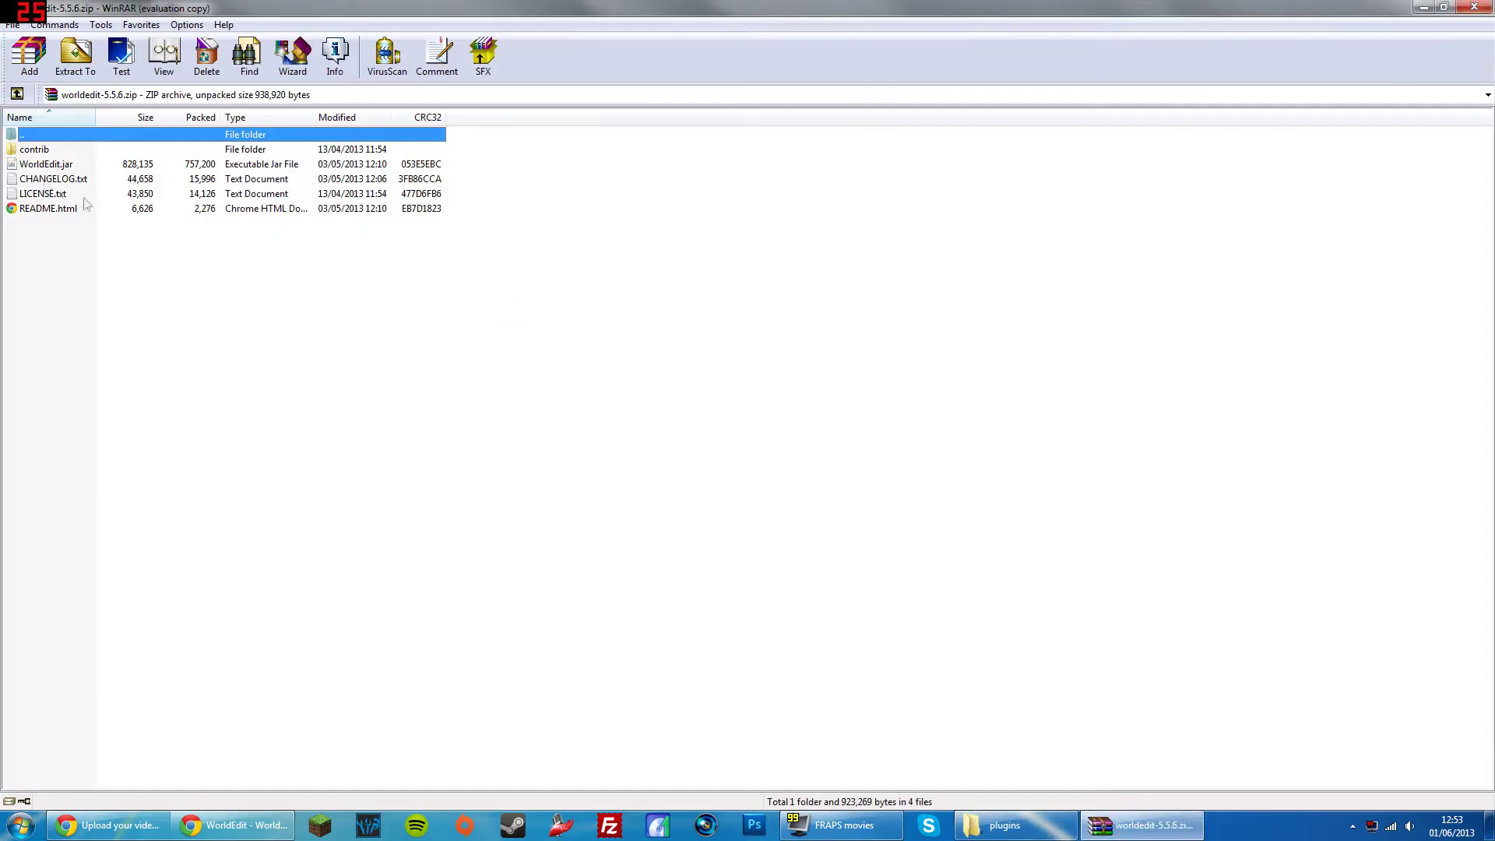
{"action": "left_click", "coordinate": [45, 163]}
{"action": "left_click", "coordinate": [76, 54]}
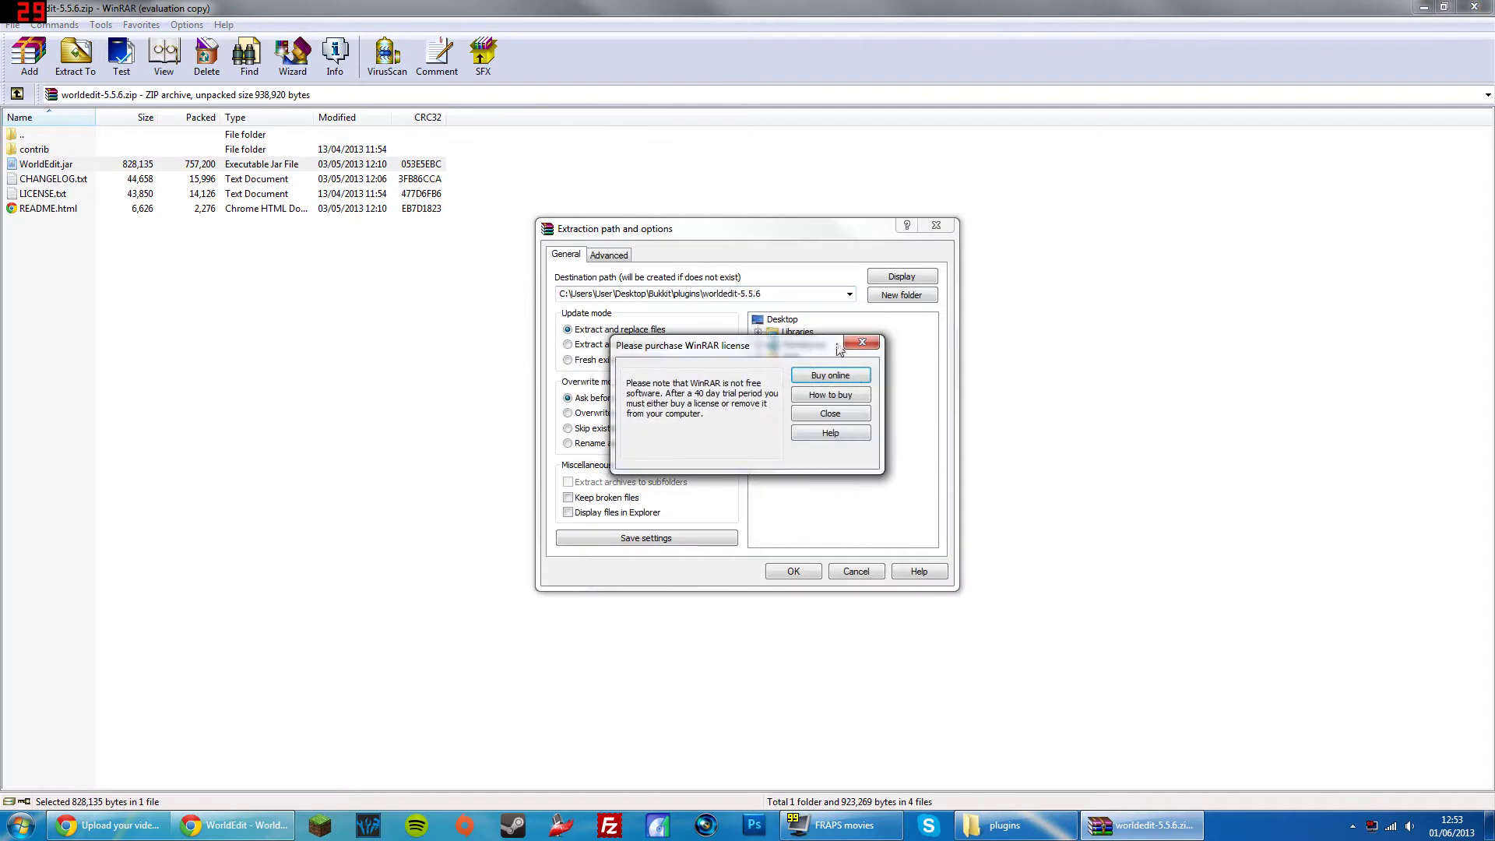
{"action": "left_click", "coordinate": [857, 341]}
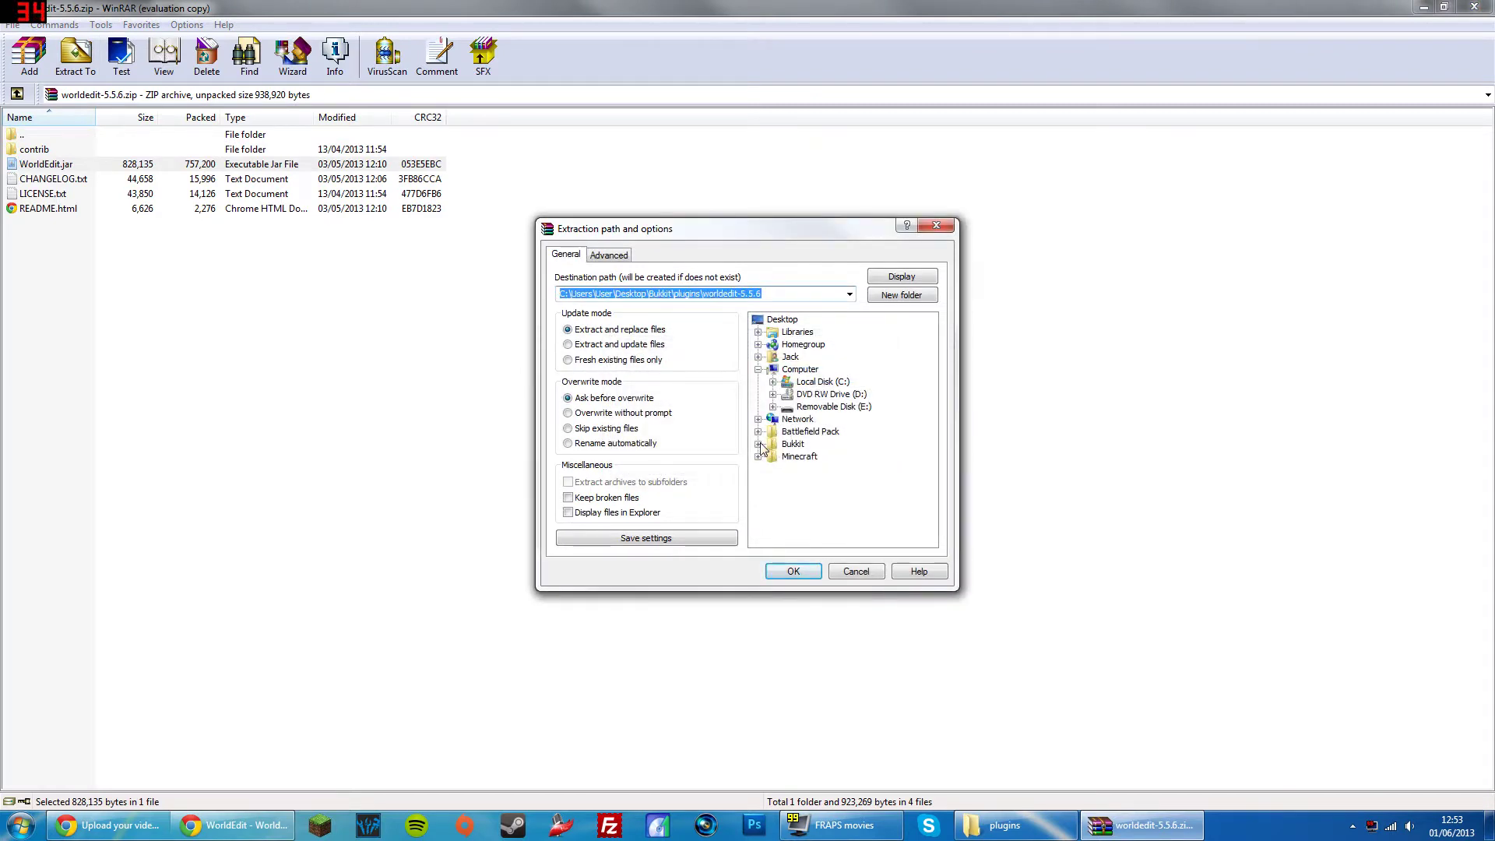
{"action": "left_click", "coordinate": [758, 445]}
{"action": "left_click", "coordinate": [809, 457]}
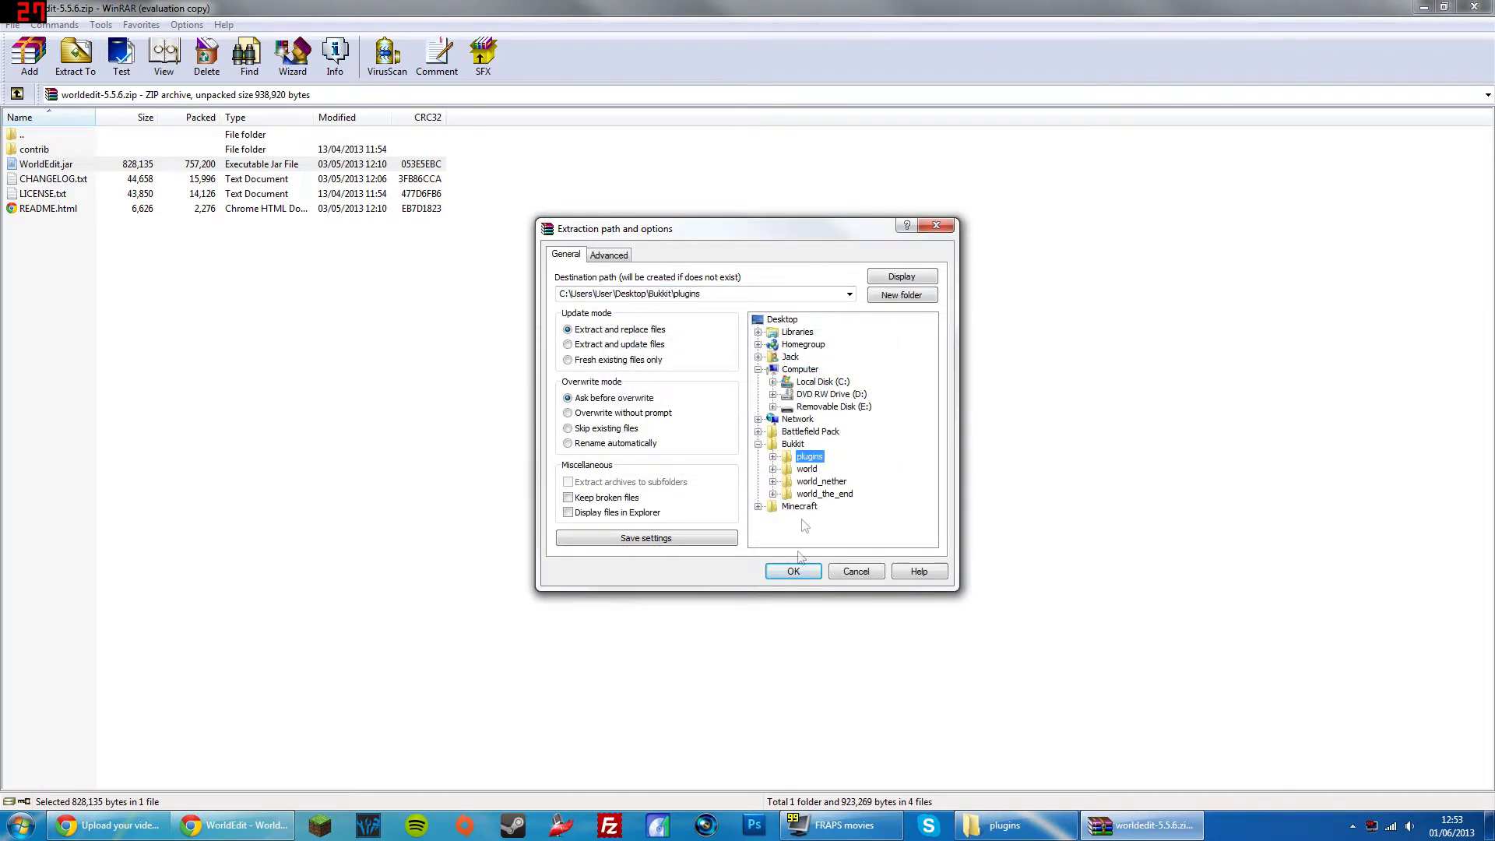
{"action": "left_click", "coordinate": [793, 571]}
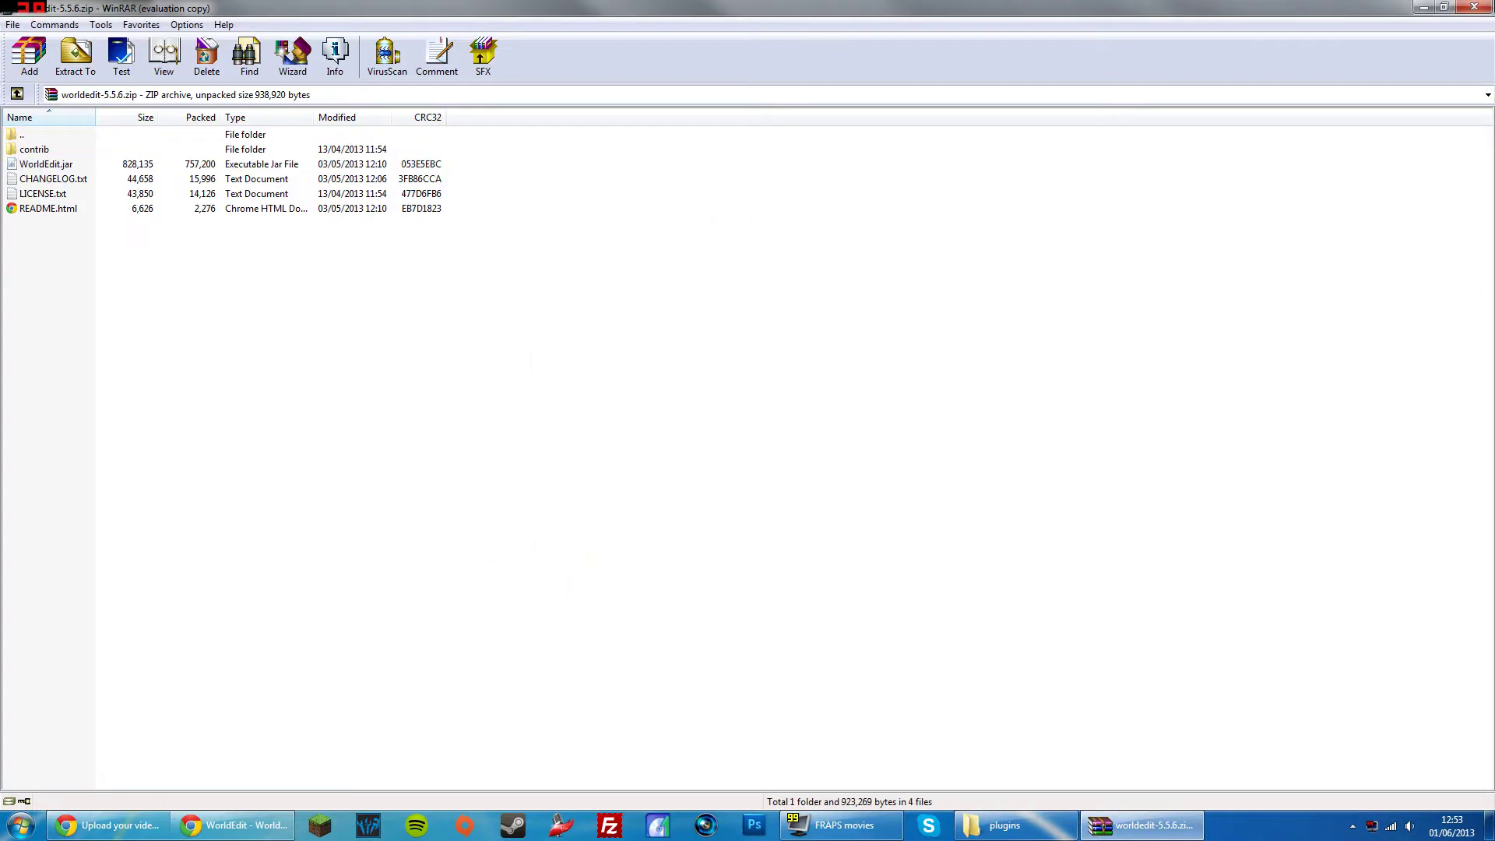
{"action": "left_click", "coordinate": [1473, 7]}
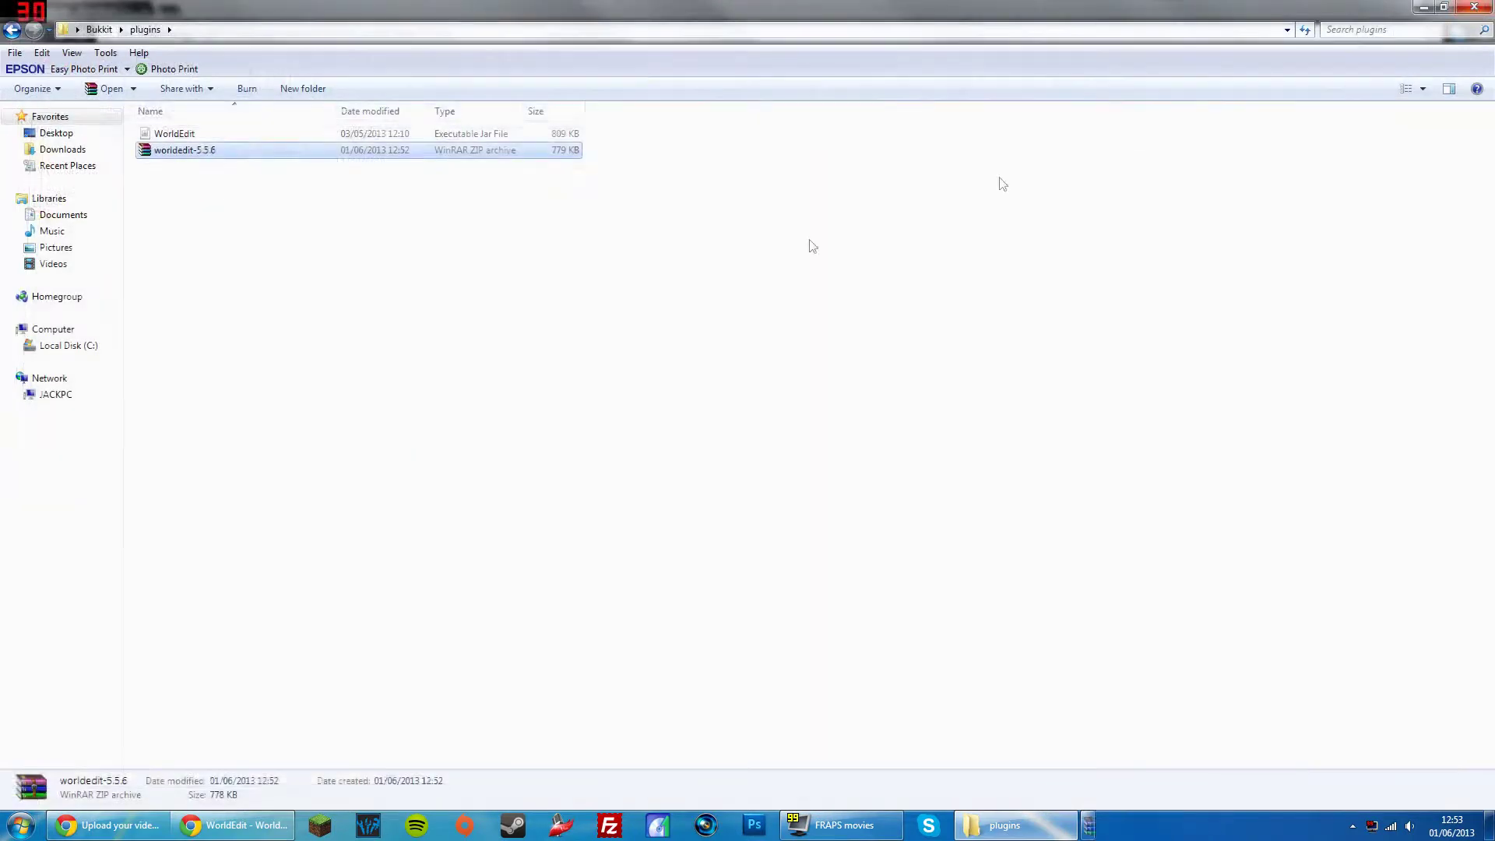
Delete the misplaced WorldEdit jar file from the main Bukkit folder.
{"action": "left_click", "coordinate": [14, 31]}
{"action": "left_click", "coordinate": [254, 498]}
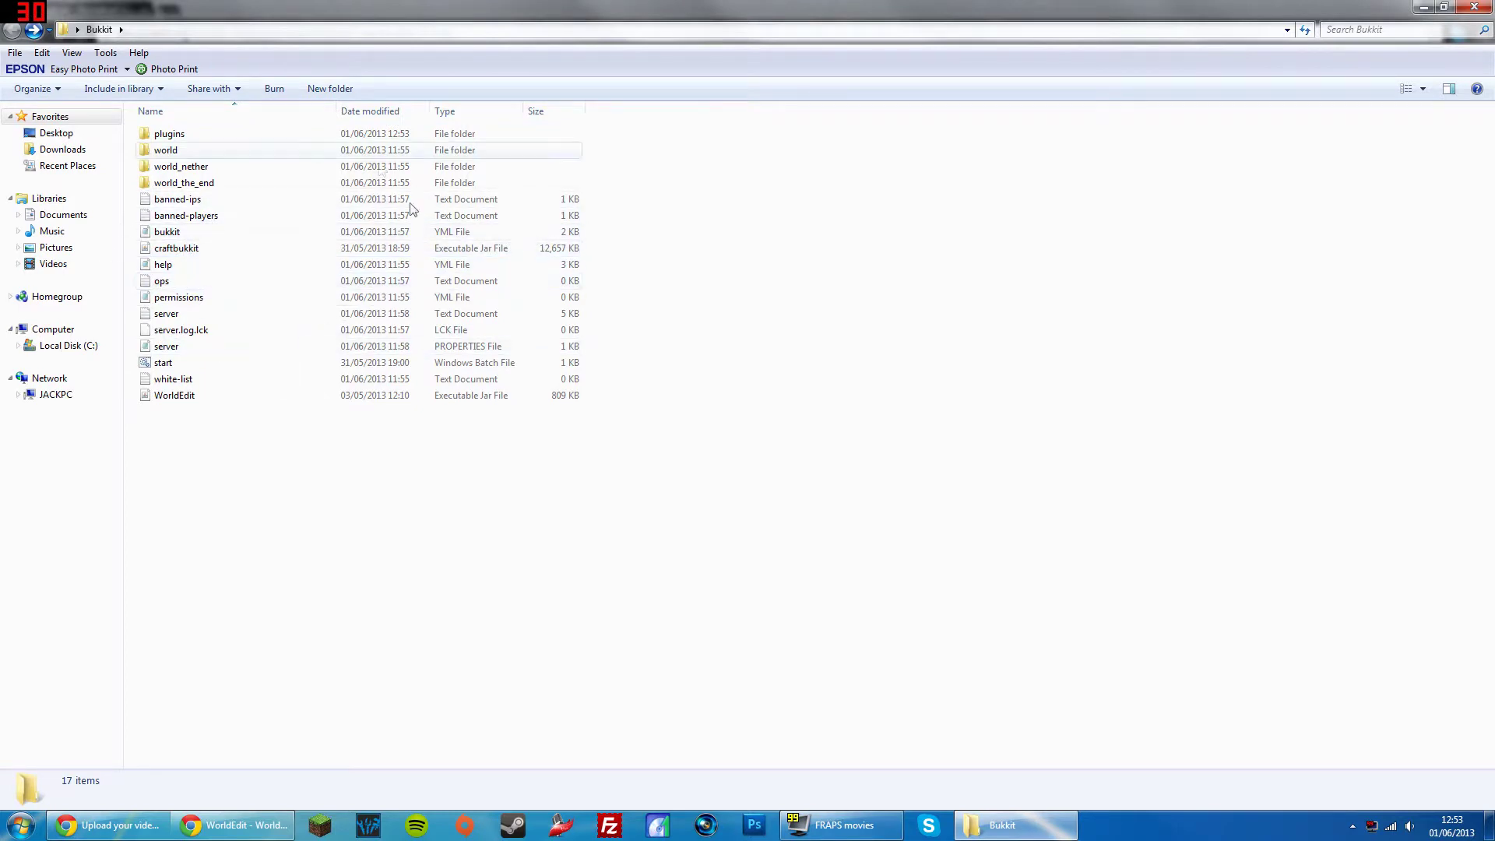
{"action": "left_click", "coordinate": [174, 394]}
{"action": "key", "text": "Delete"}
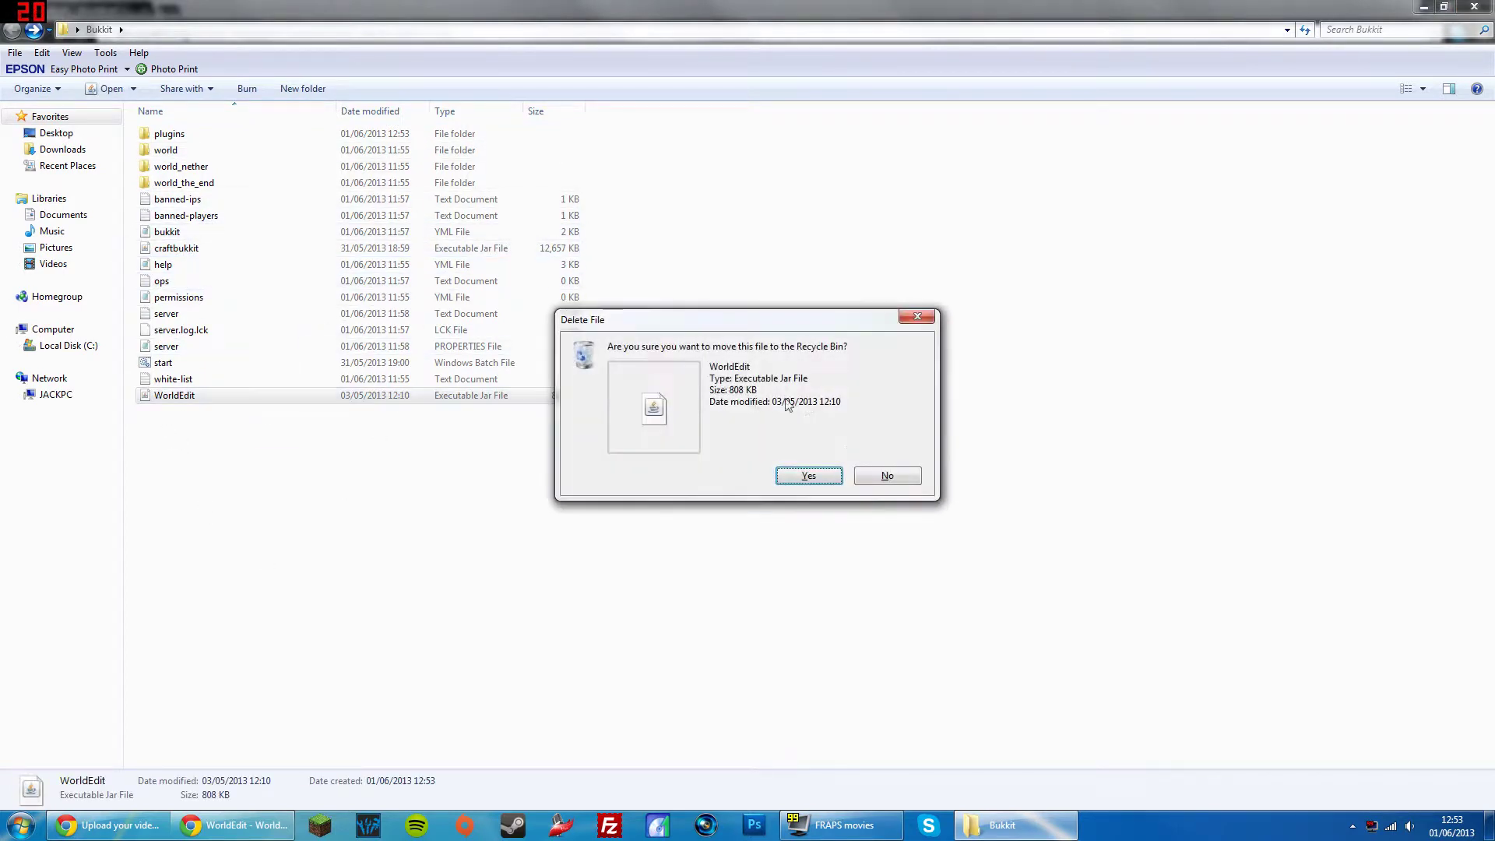
{"action": "left_click", "coordinate": [832, 474]}
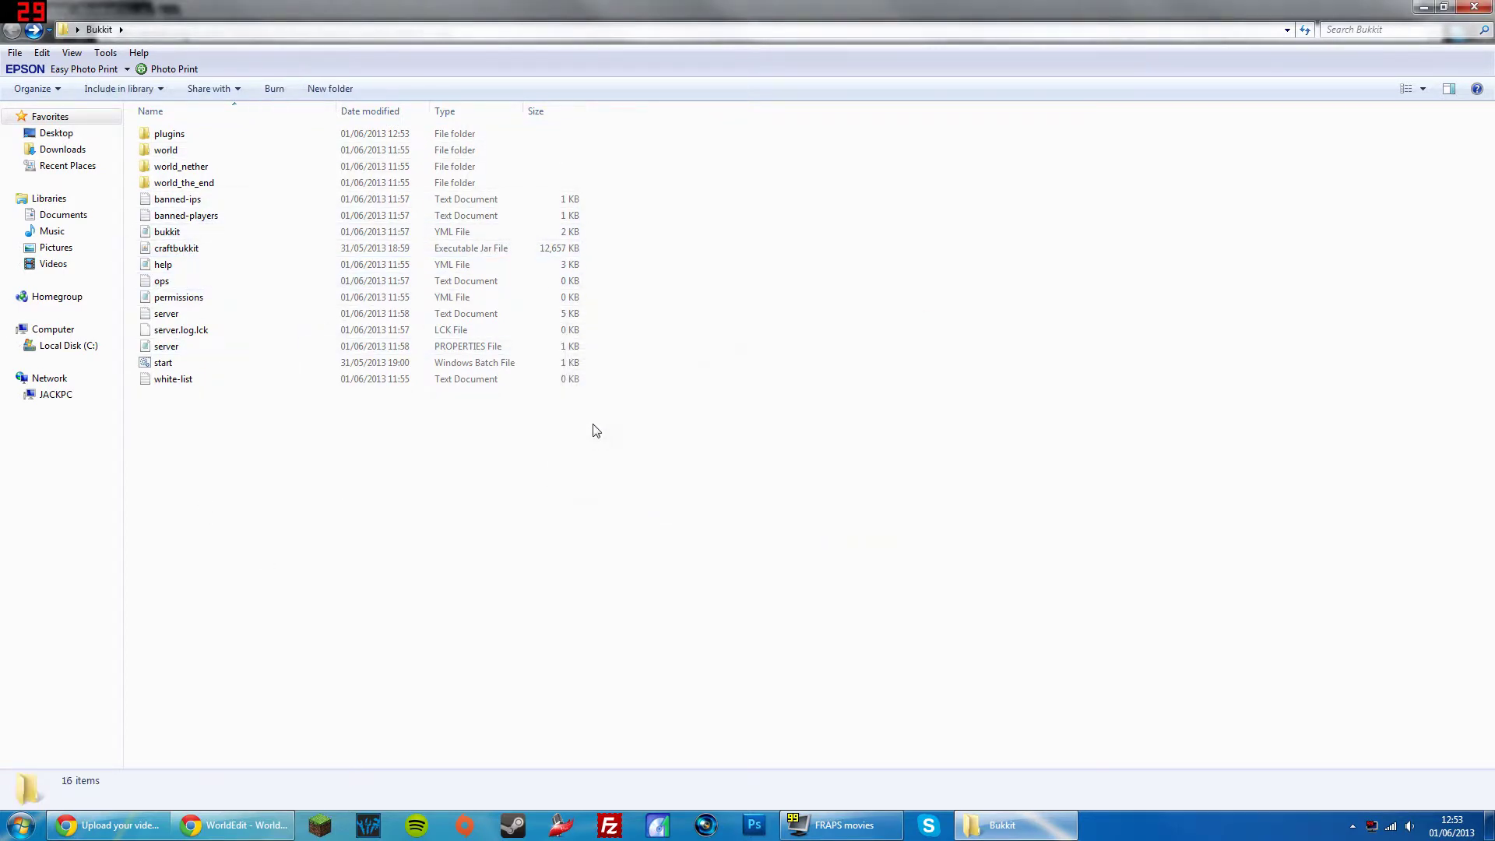
Check the plugins folder contents, run the start batch file in the Bukkit folder to launch the server, and minimize its console.
{"action": "double_click", "coordinate": [185, 138]}
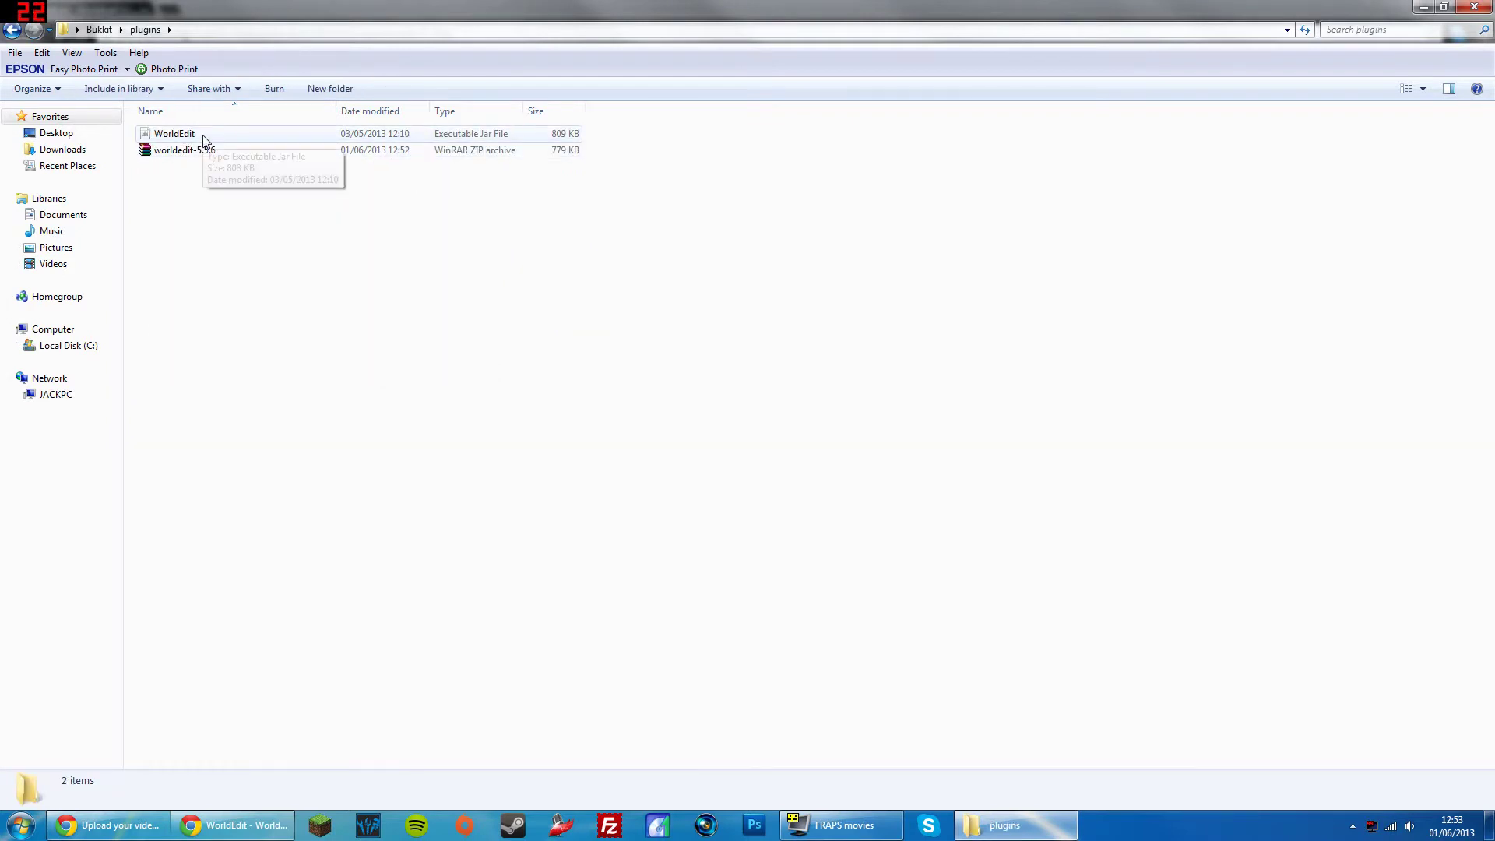
{"action": "left_click", "coordinate": [7, 30]}
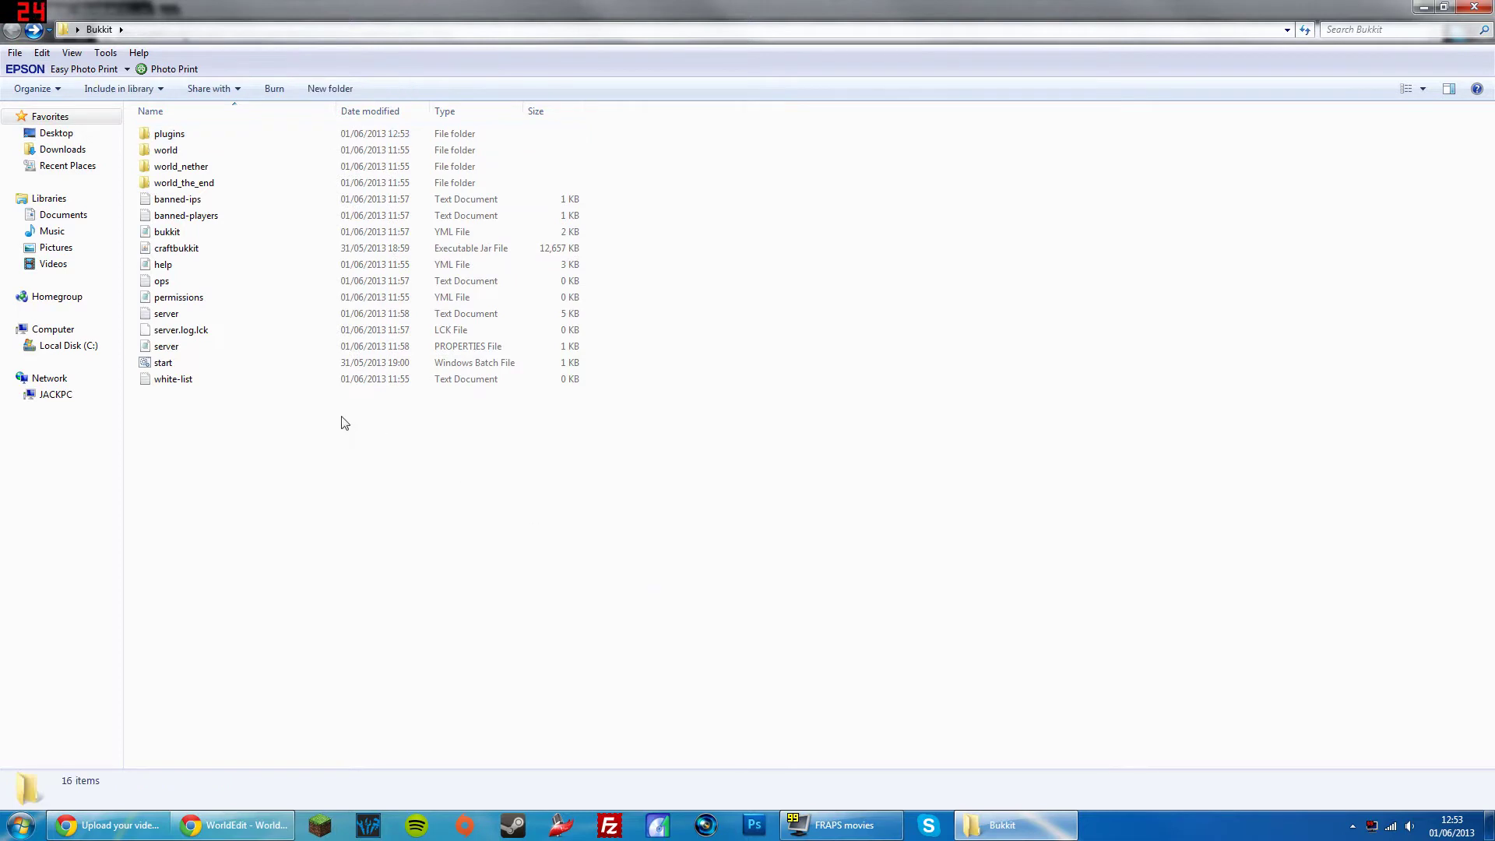
{"action": "double_click", "coordinate": [223, 363]}
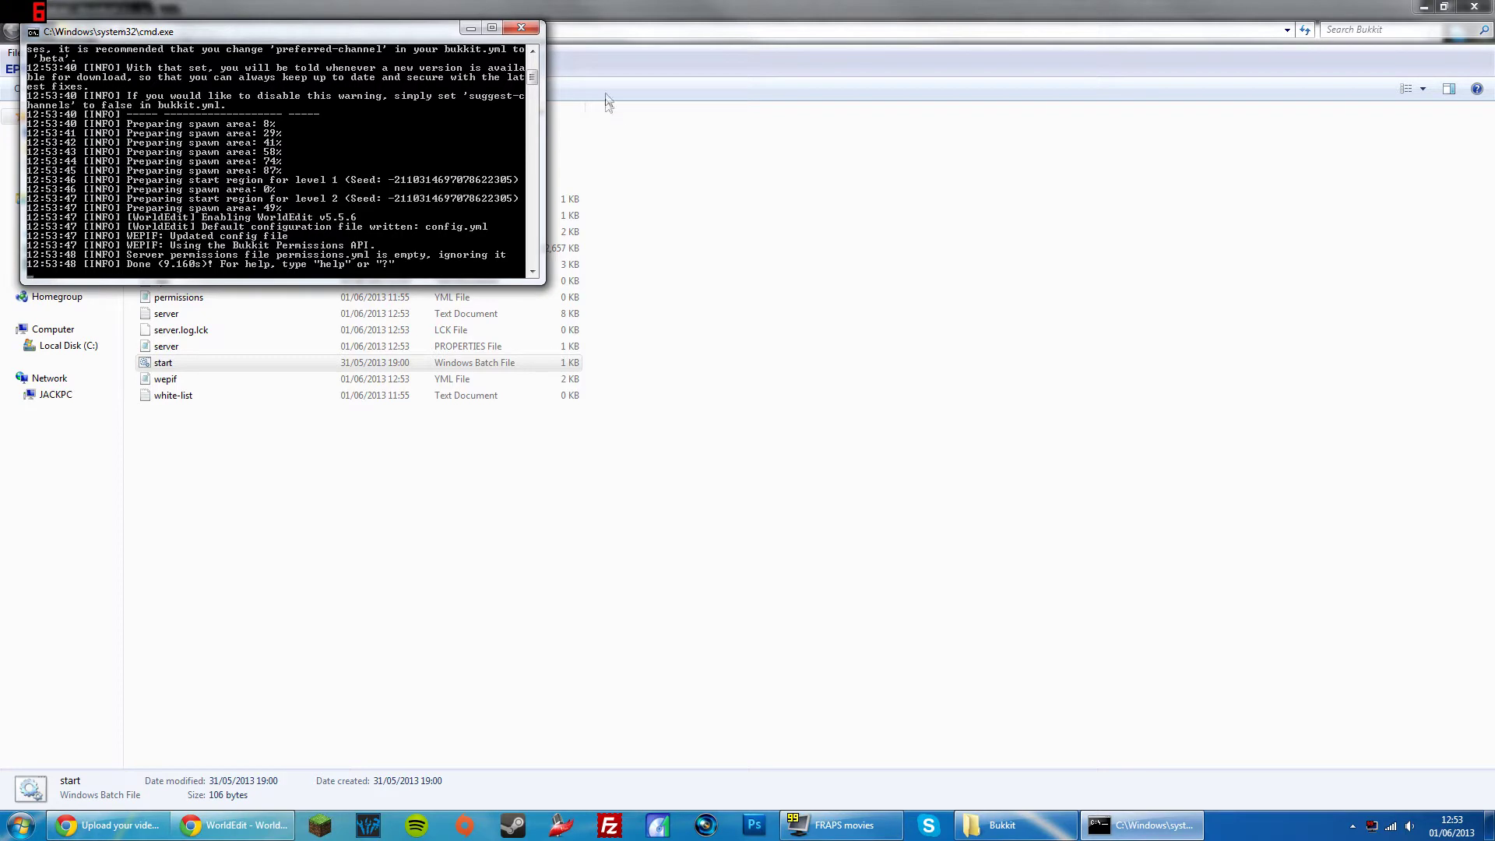
{"action": "left_click", "coordinate": [470, 28]}
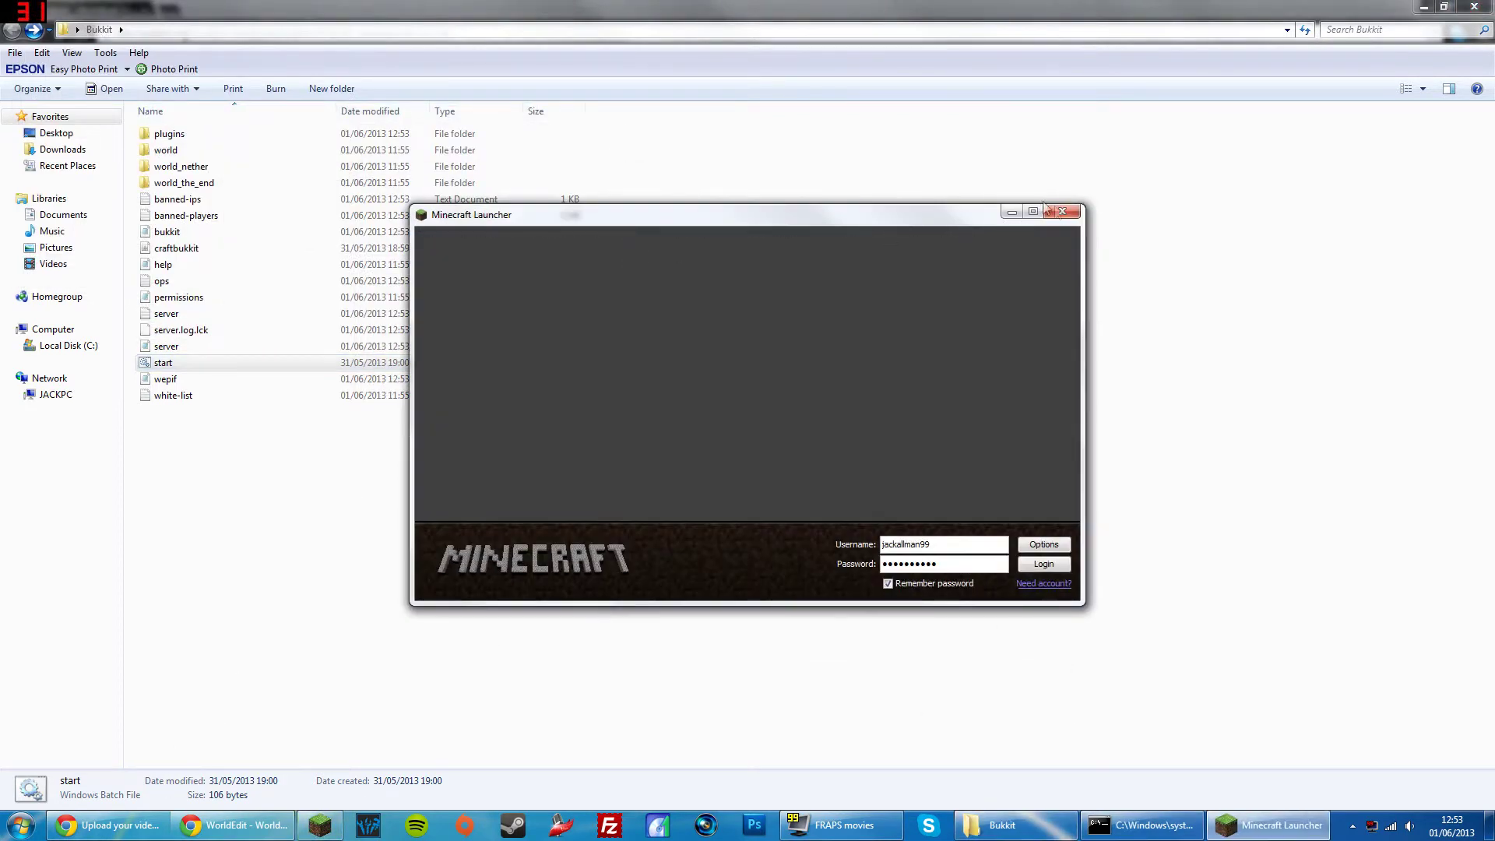
Log in through the Minecraft Launcher with the saved account, maximize the game and join the multiplayer server.
{"action": "key", "text": "Return"}
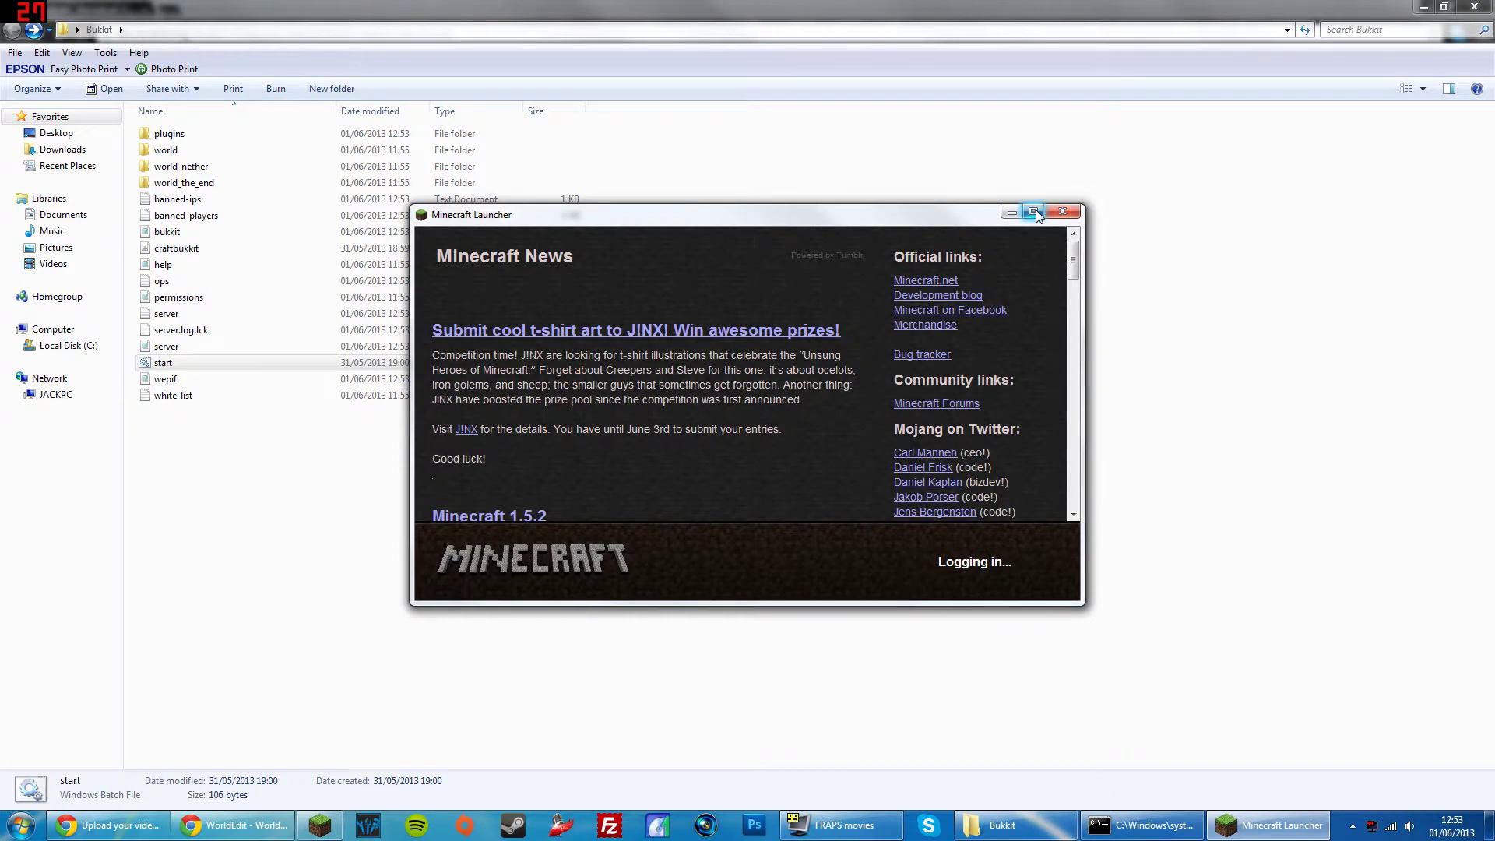
{"action": "left_click", "coordinate": [1034, 212]}
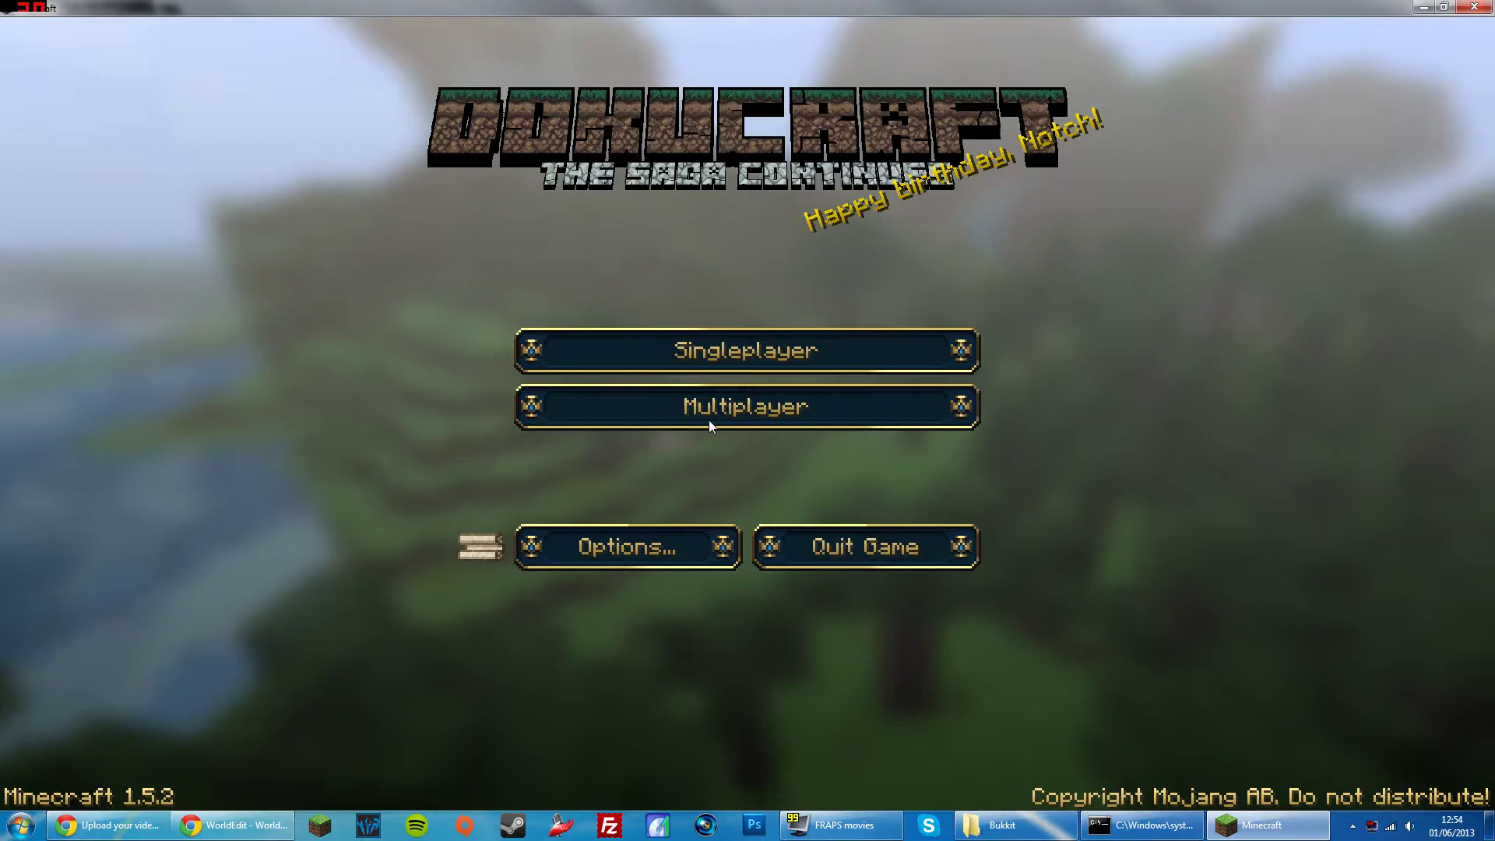
{"action": "left_click", "coordinate": [746, 404]}
{"action": "double_click", "coordinate": [749, 362]}
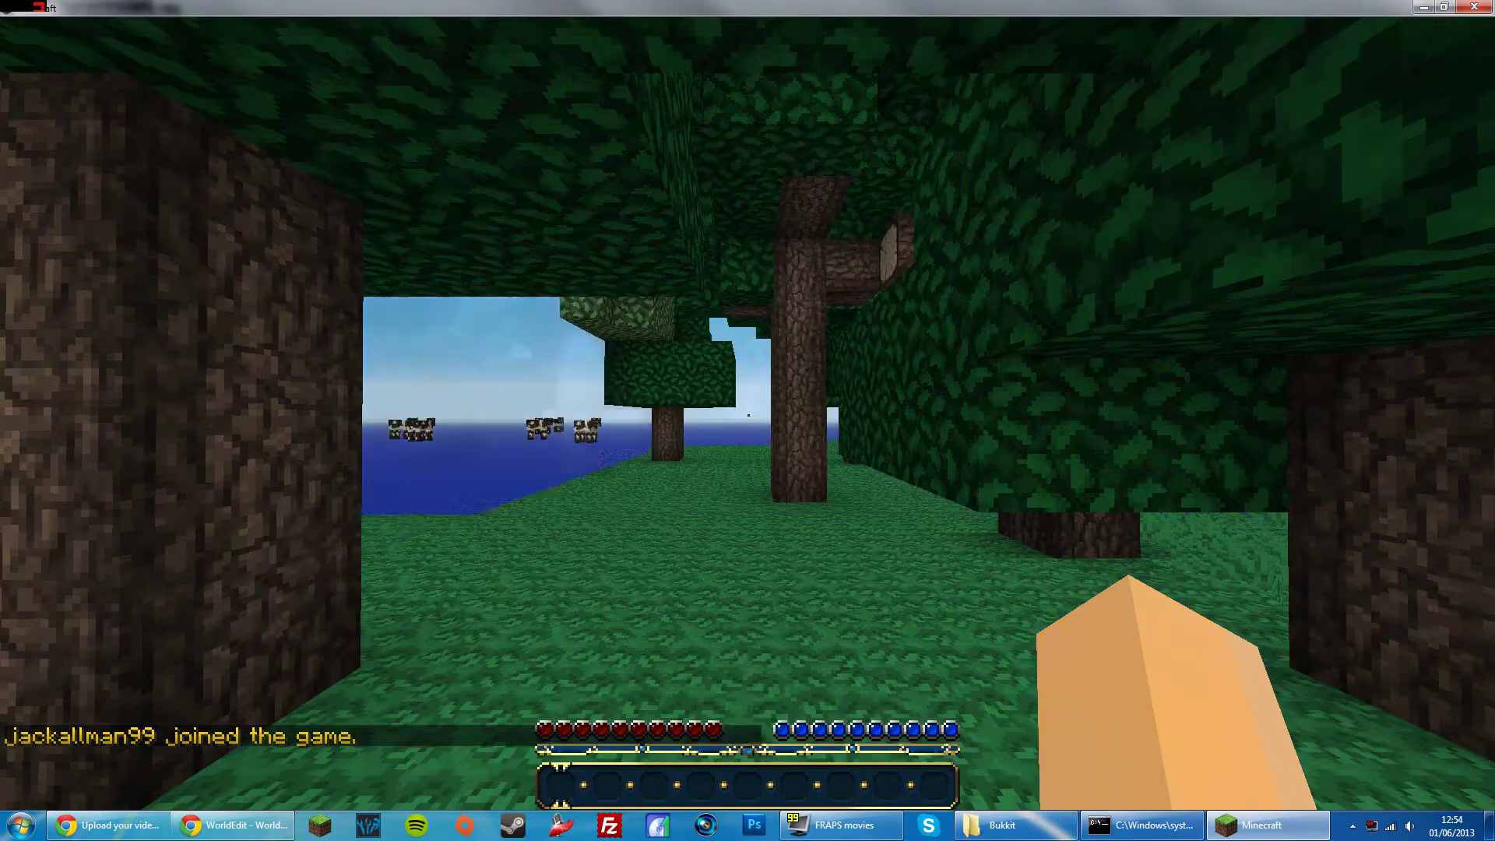
Walk to a clear spot in the forest and try to get the WorldEdit wand with the //wand command.
{"action": "key", "text": "w"}
{"action": "key", "text": "w"}
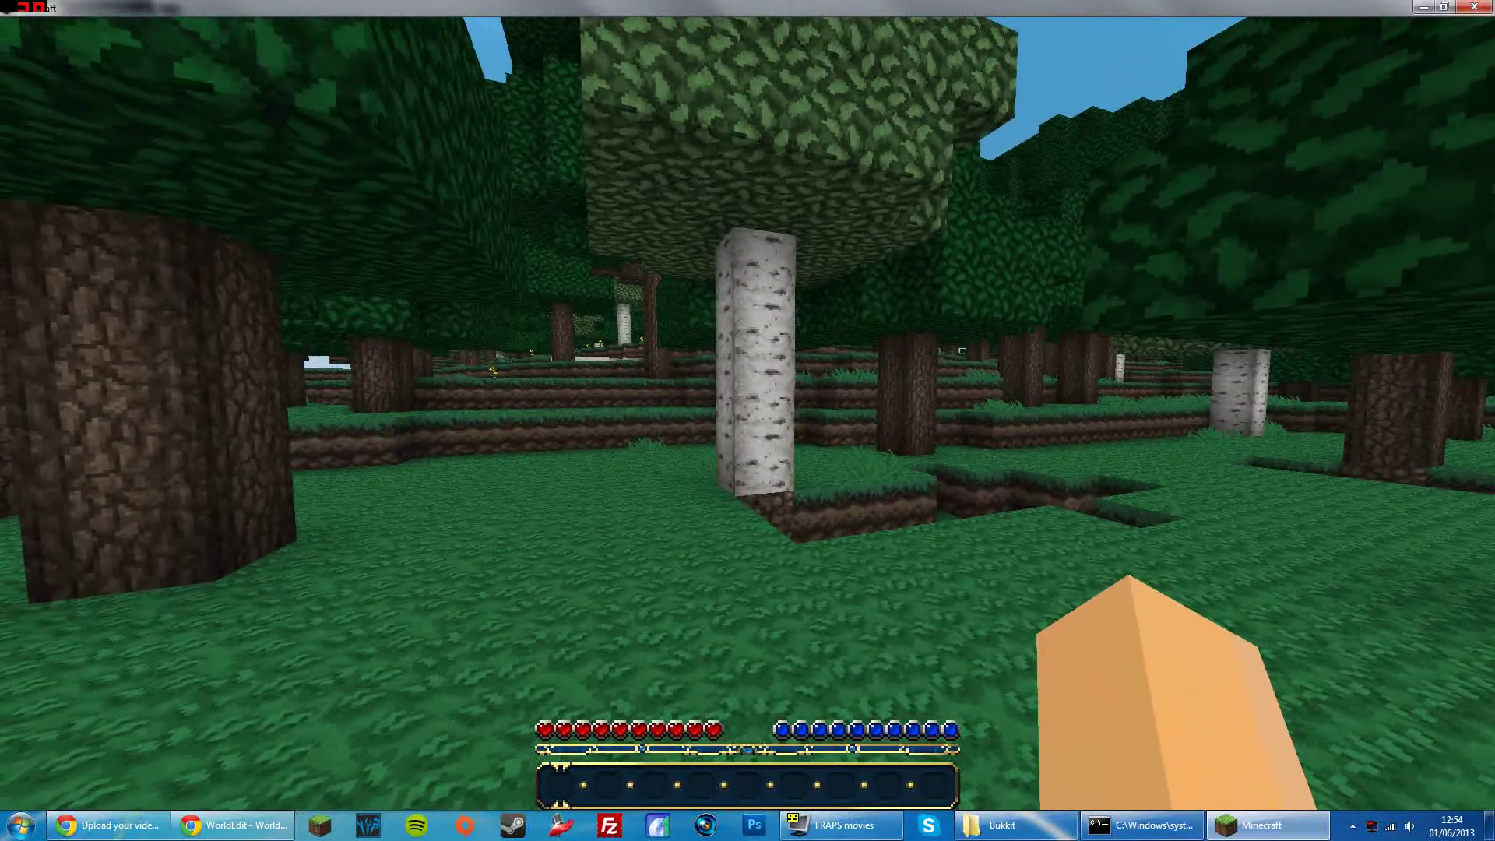
{"action": "key", "text": "slash"}
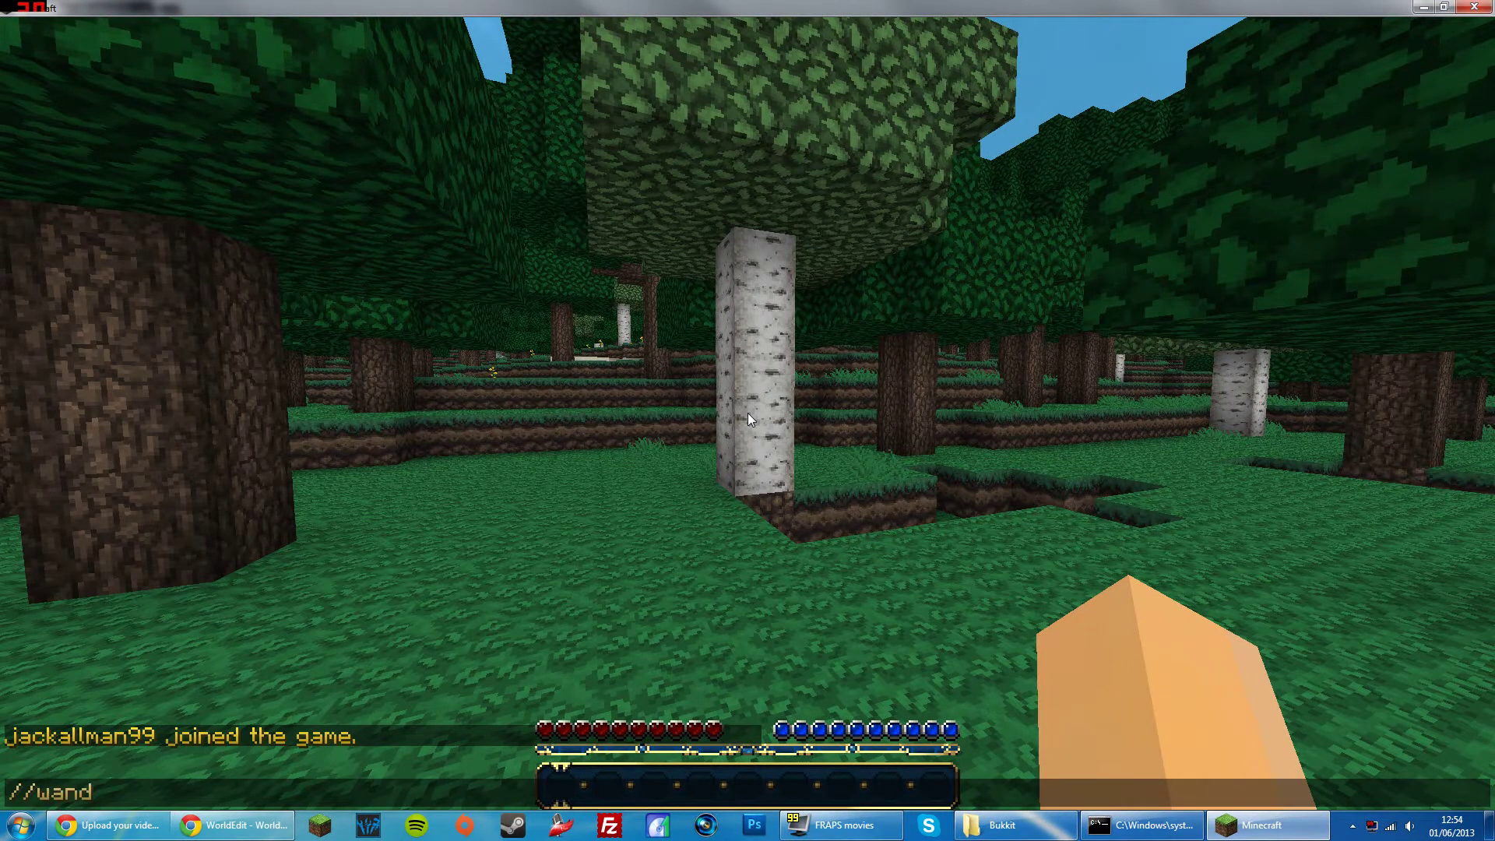
{"action": "key", "text": "Return"}
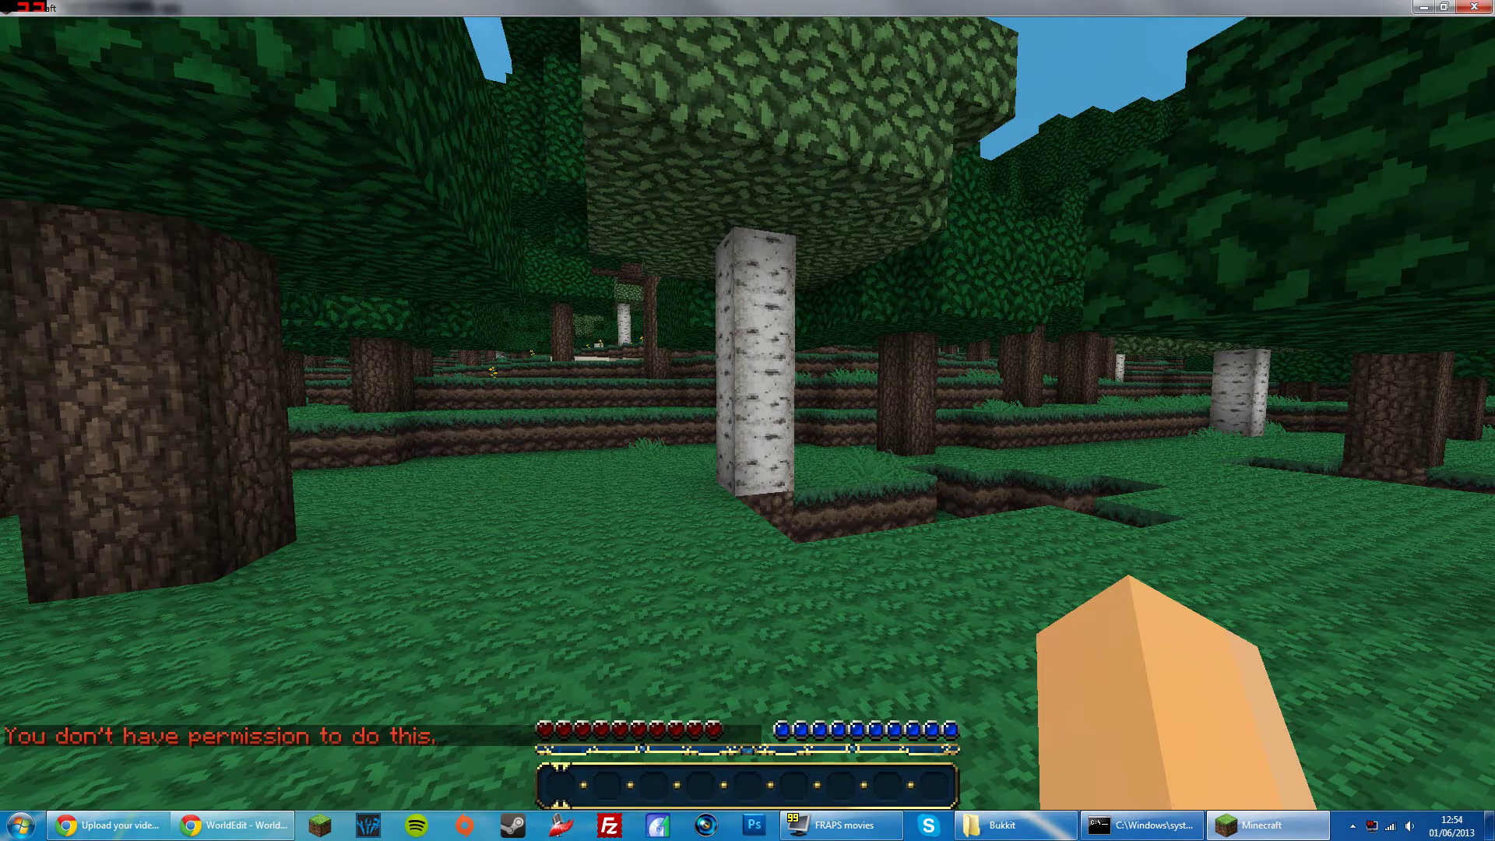
Grant the player operator rights with the op command in the server console.
{"action": "key", "text": "e"}
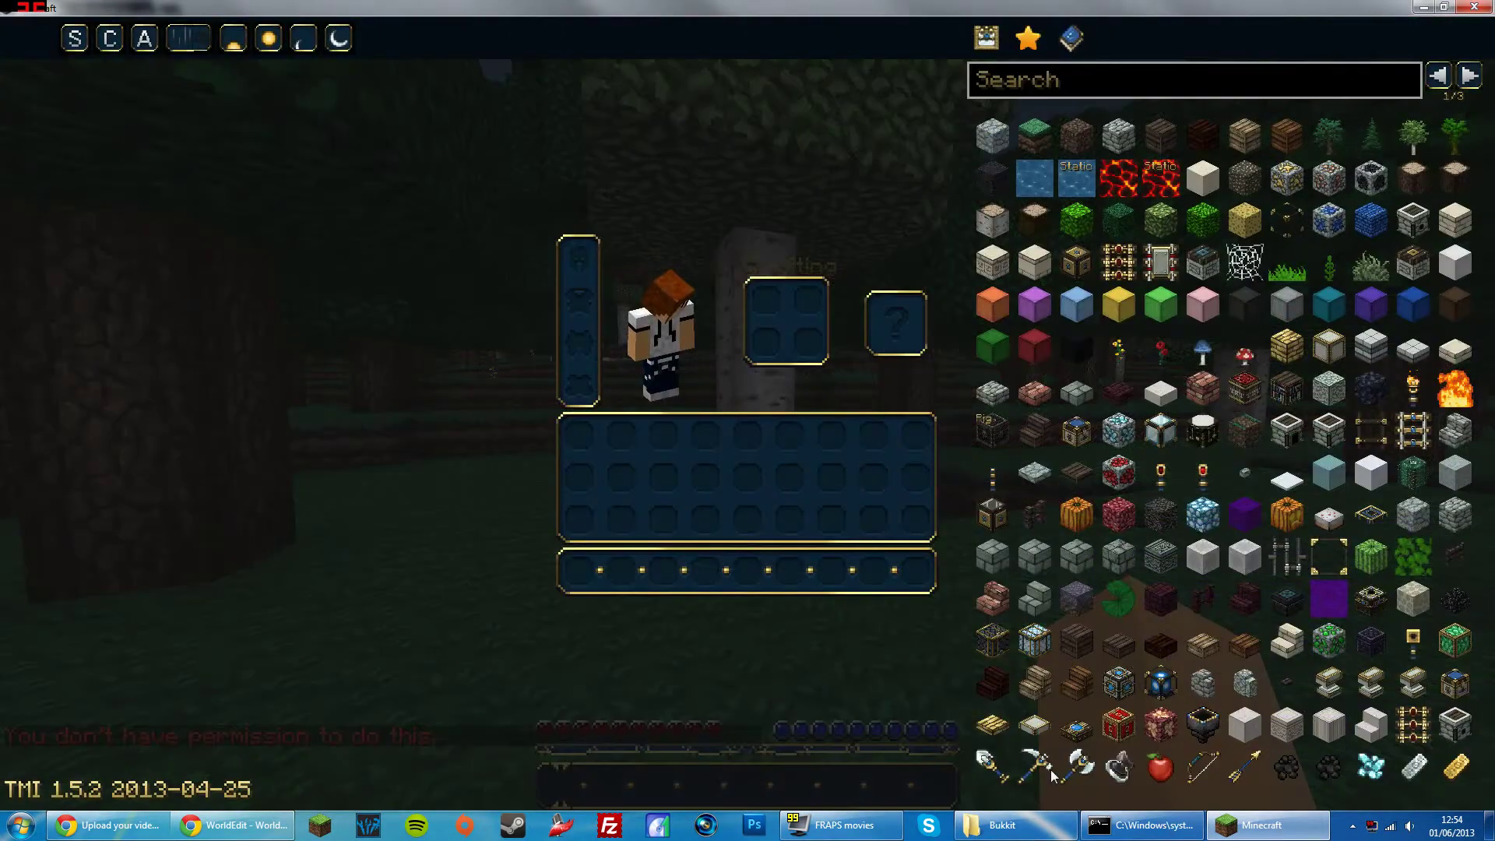
{"action": "left_click", "coordinate": [1141, 824]}
{"action": "type", "text": "op jackallman99"}
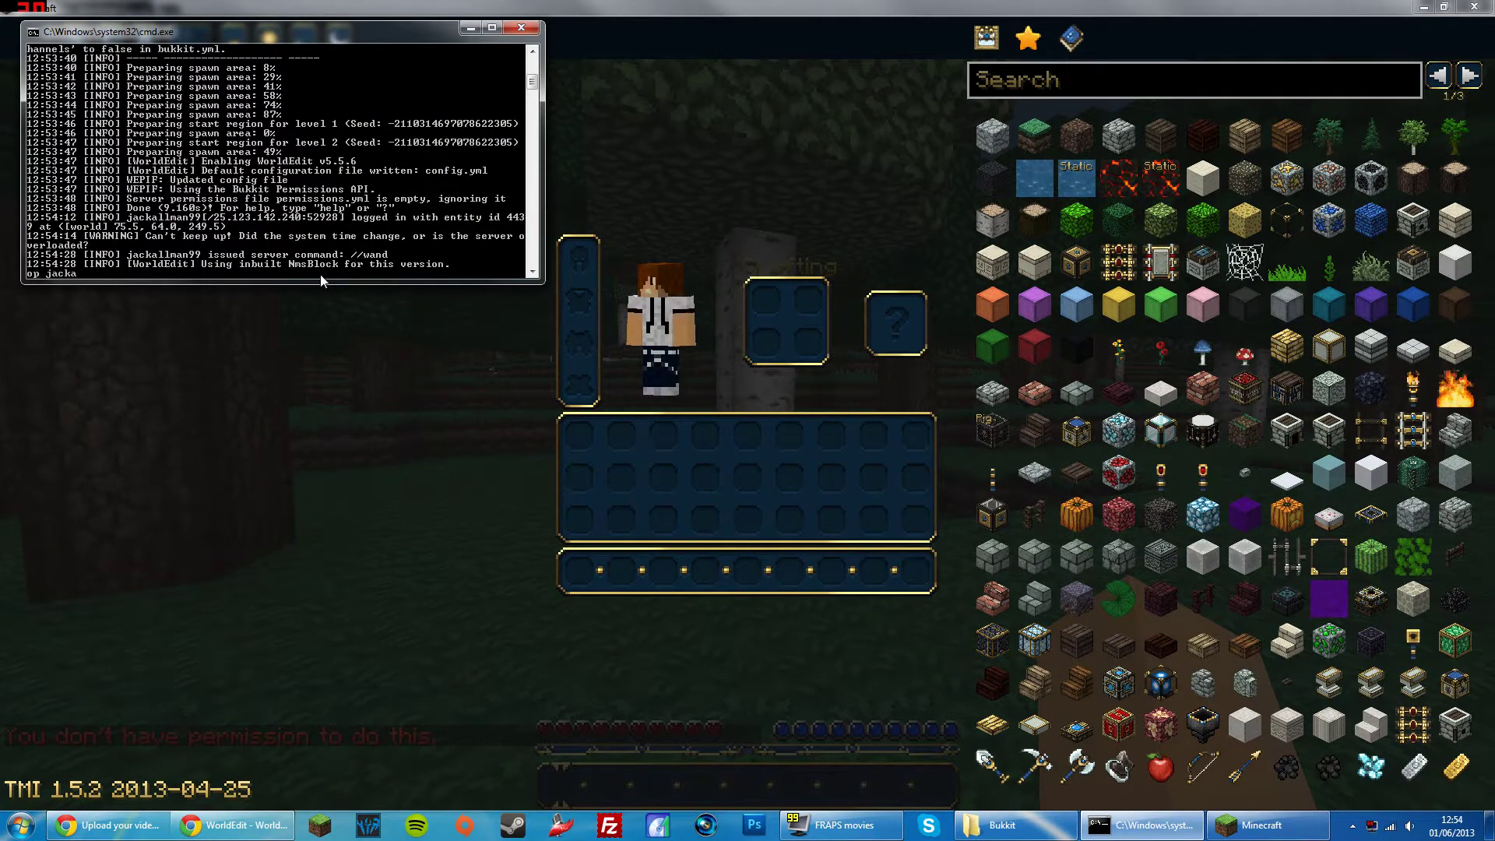
{"action": "key", "text": "Return"}
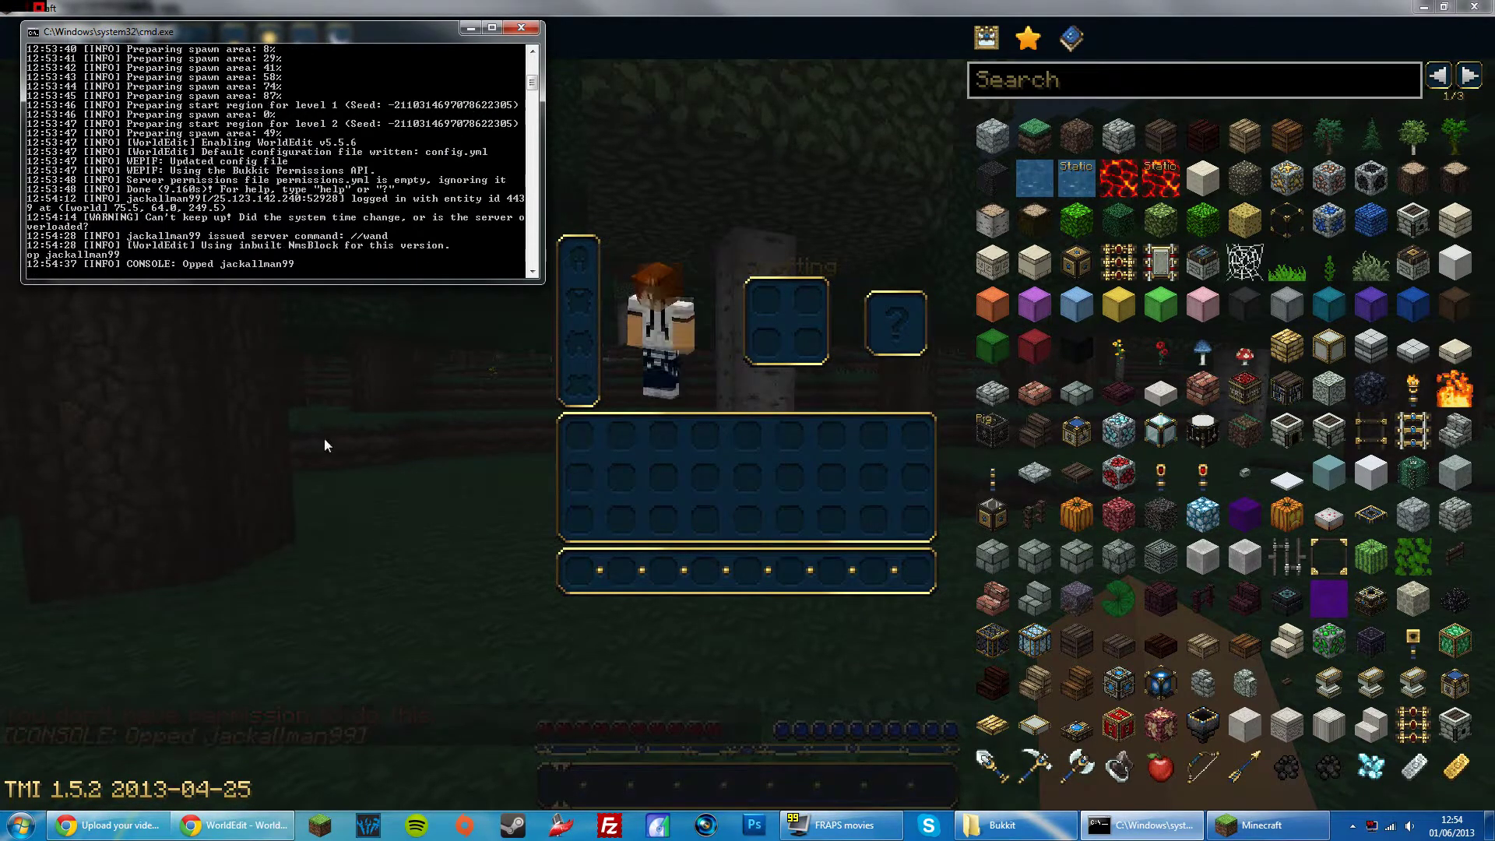
Return to the game and get the WorldEdit selection wand with the //wand command.
{"action": "left_click", "coordinate": [324, 438]}
{"action": "key", "text": "e"}
{"action": "type", "text": "//"}
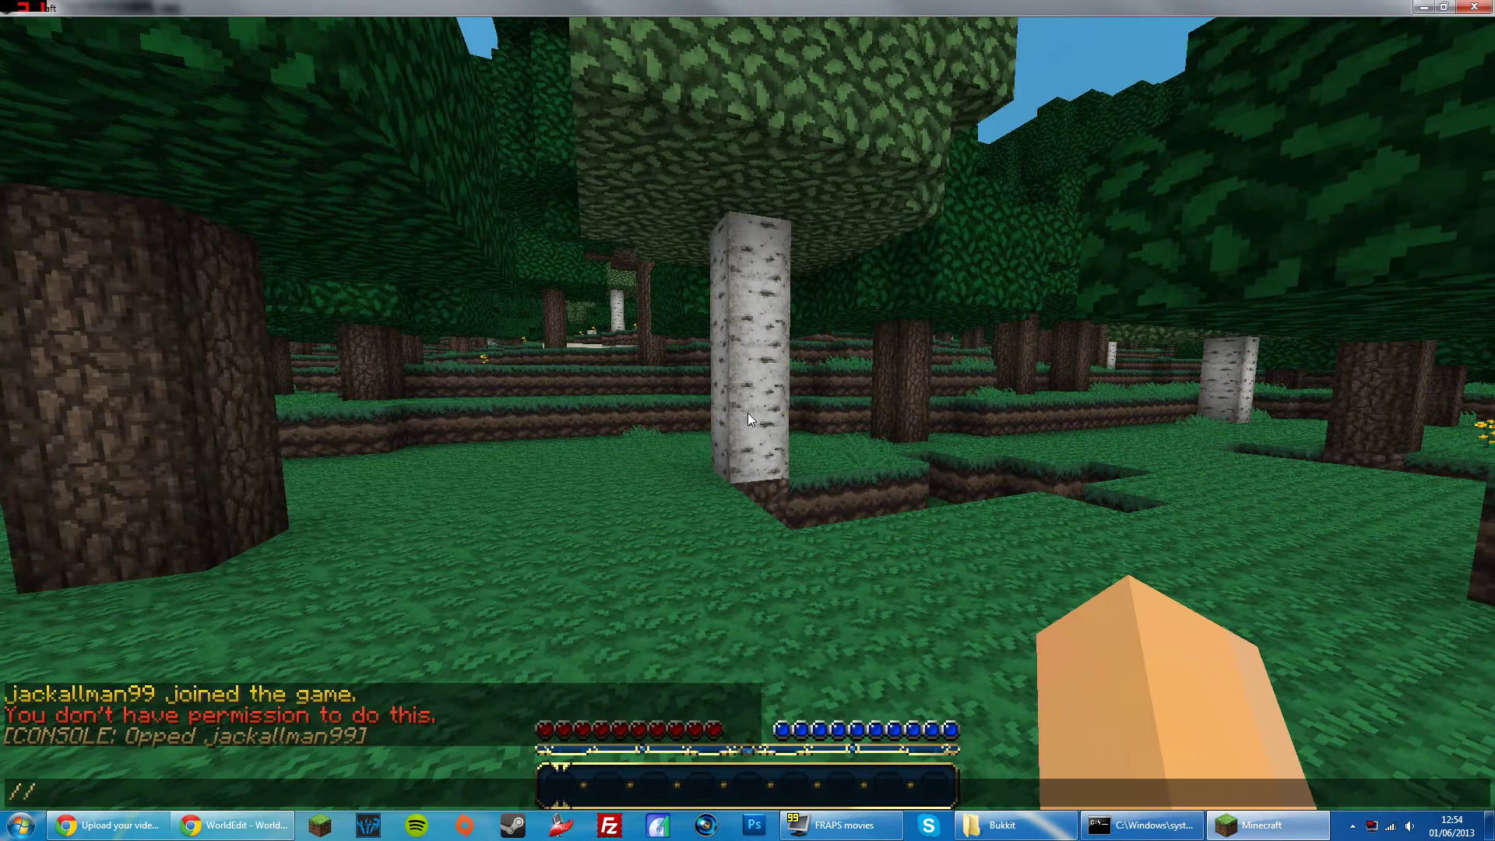
{"action": "type", "text": "wand"}
{"action": "key", "text": "Return"}
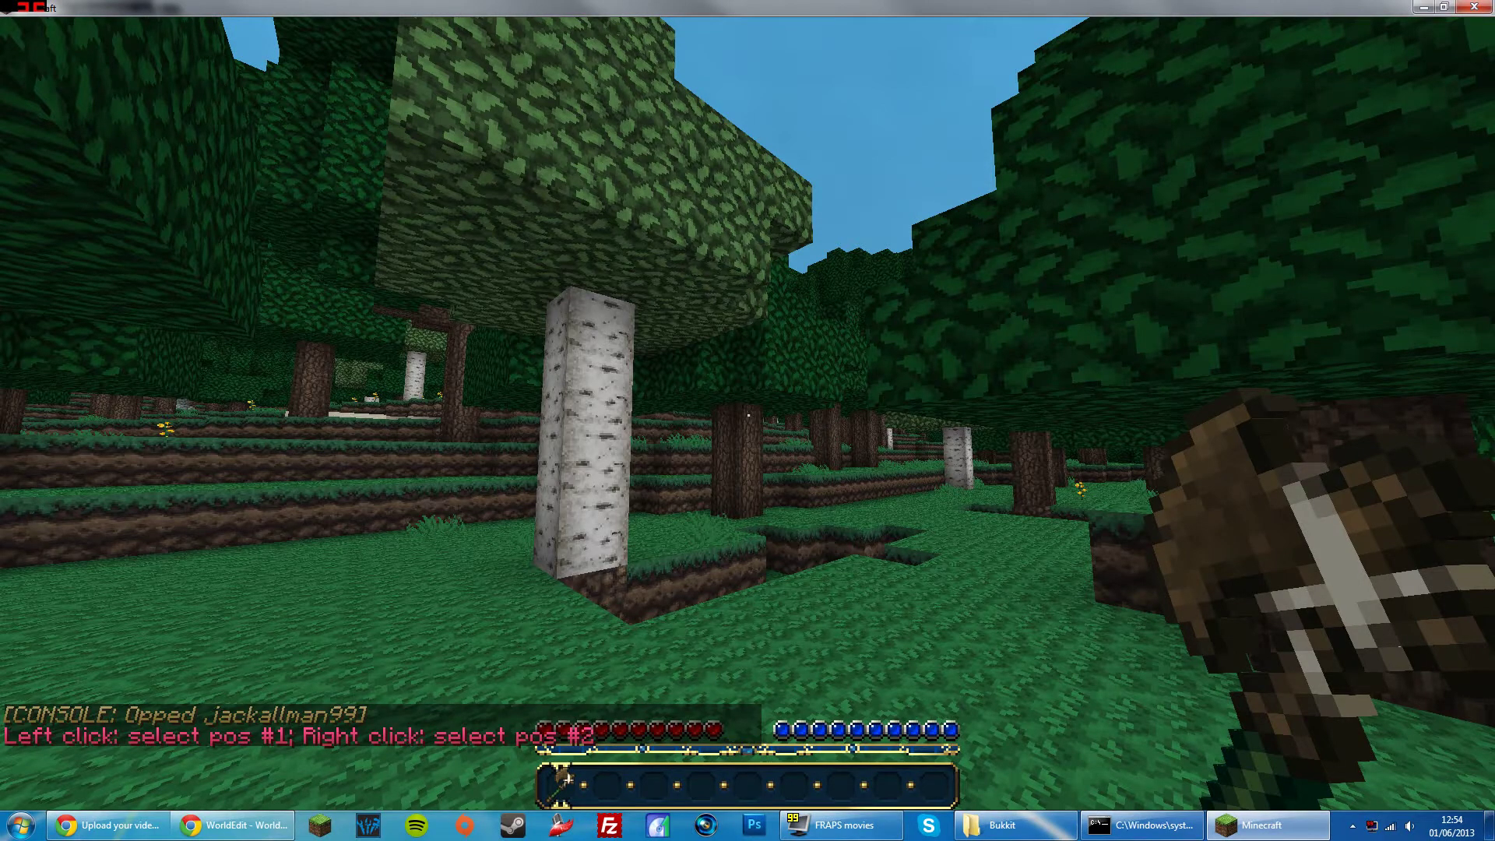
Walk up to the birch tree, close the leftover WorldEdit browser and Bukkit folder windows, and resume the game.
{"action": "key", "text": "w"}
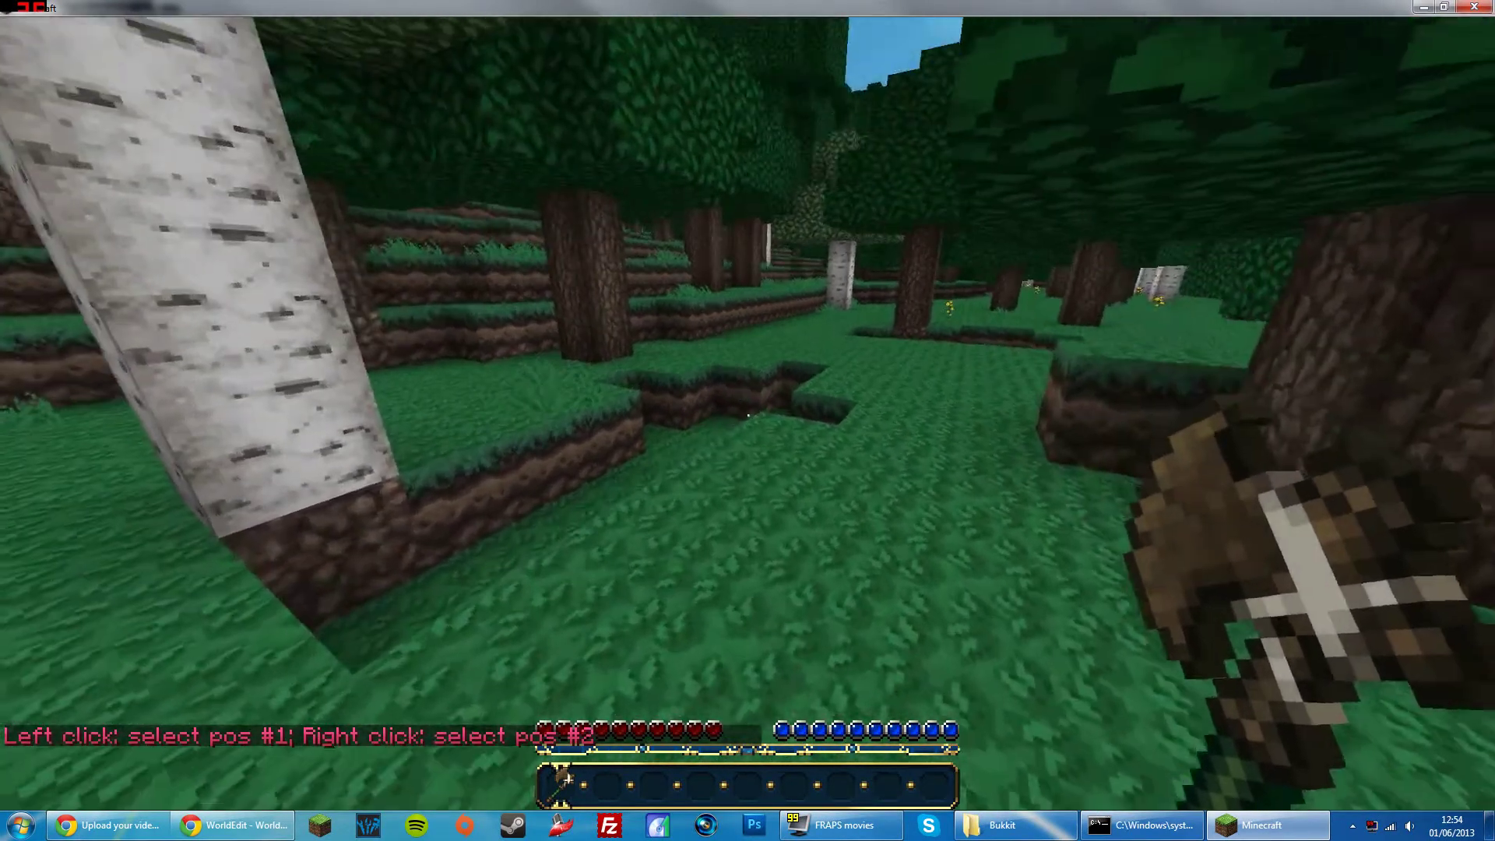
{"action": "key", "text": "w"}
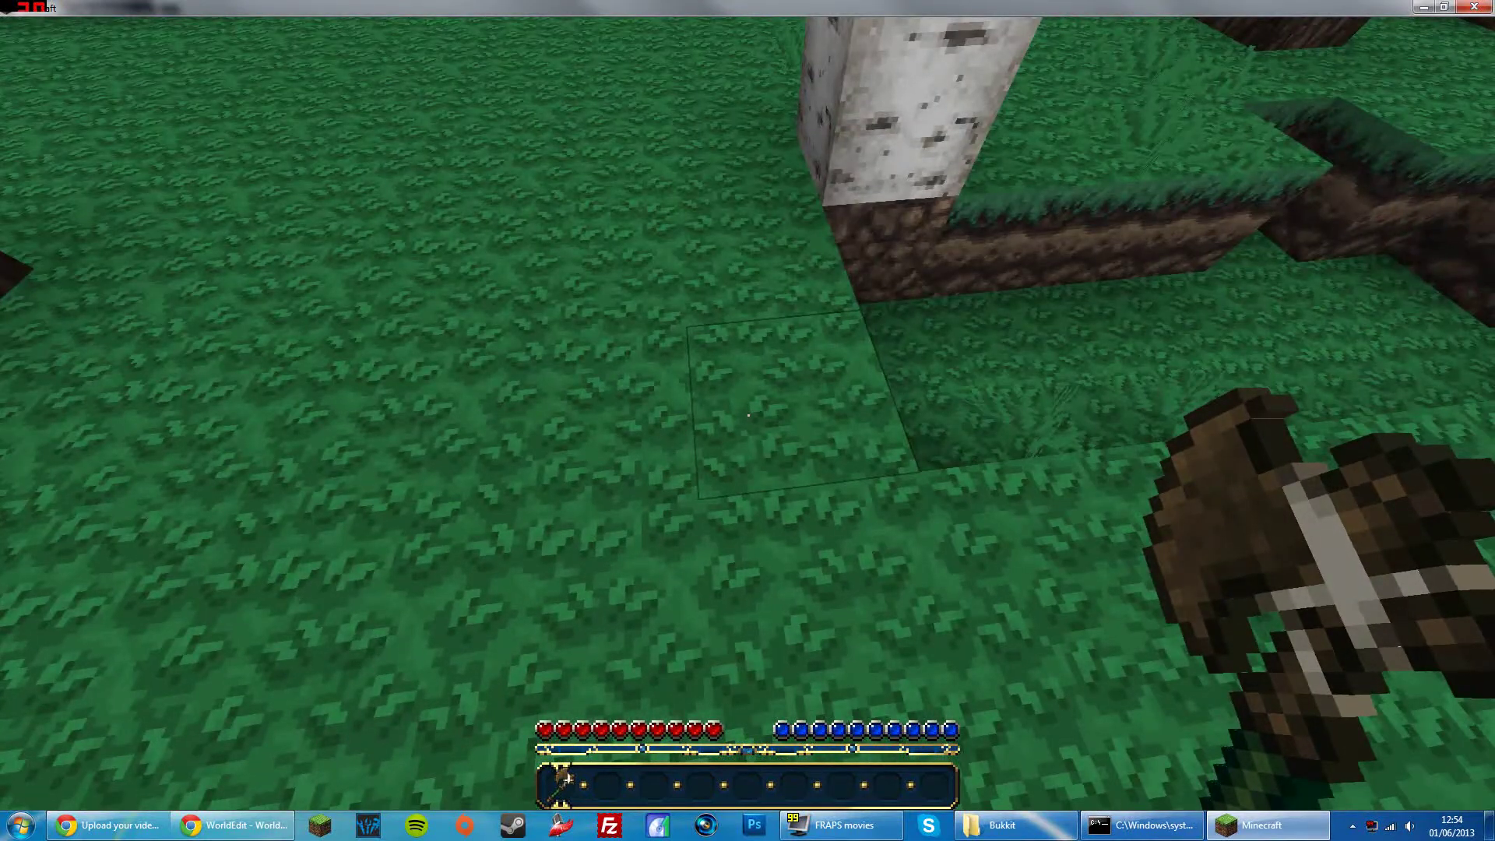
{"action": "key", "text": "e"}
{"action": "left_click", "coordinate": [1014, 825]}
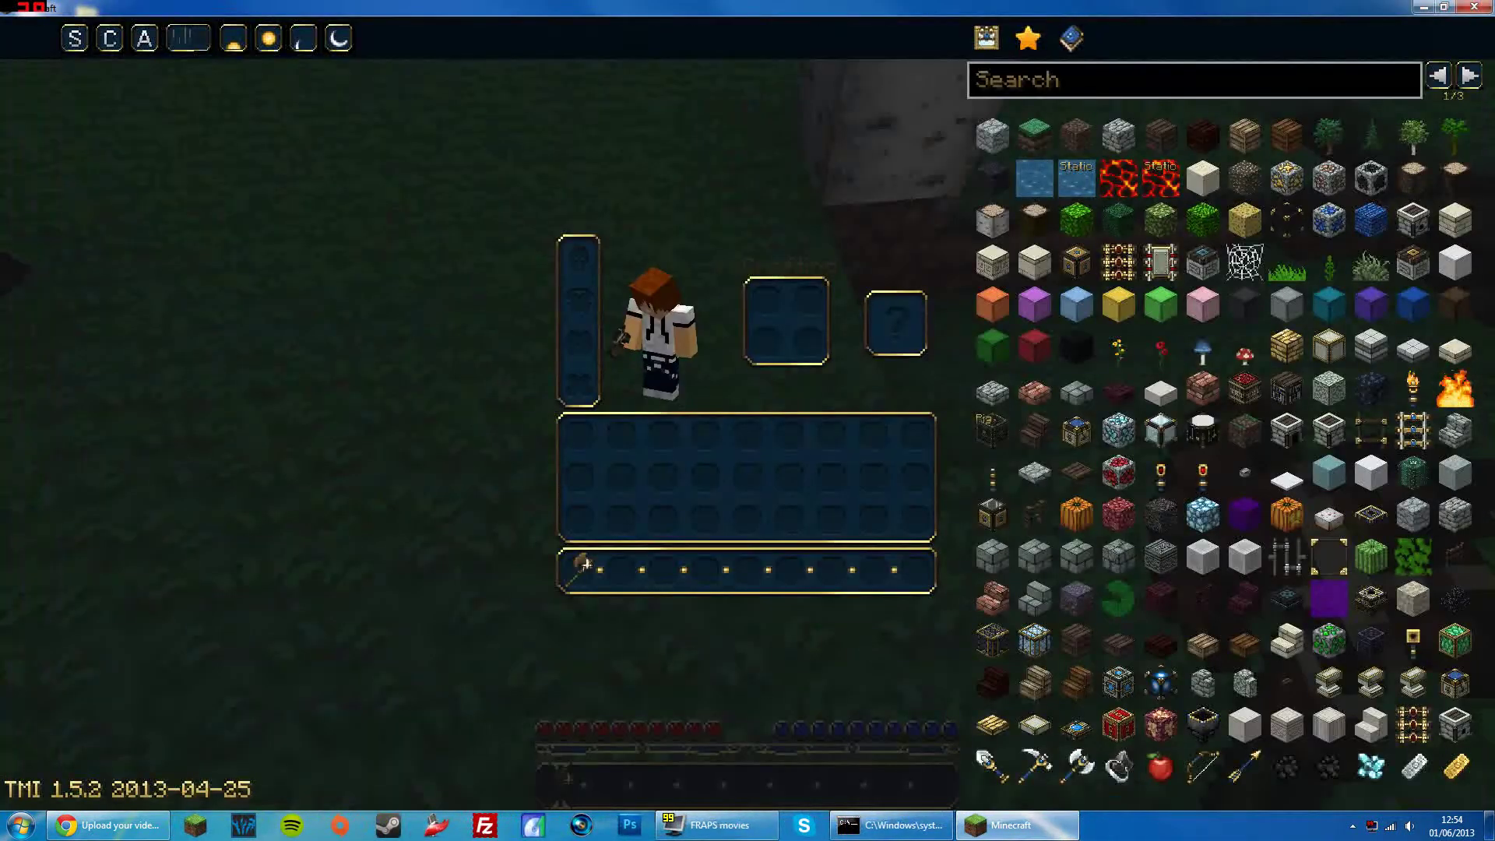
{"action": "key", "text": "e"}
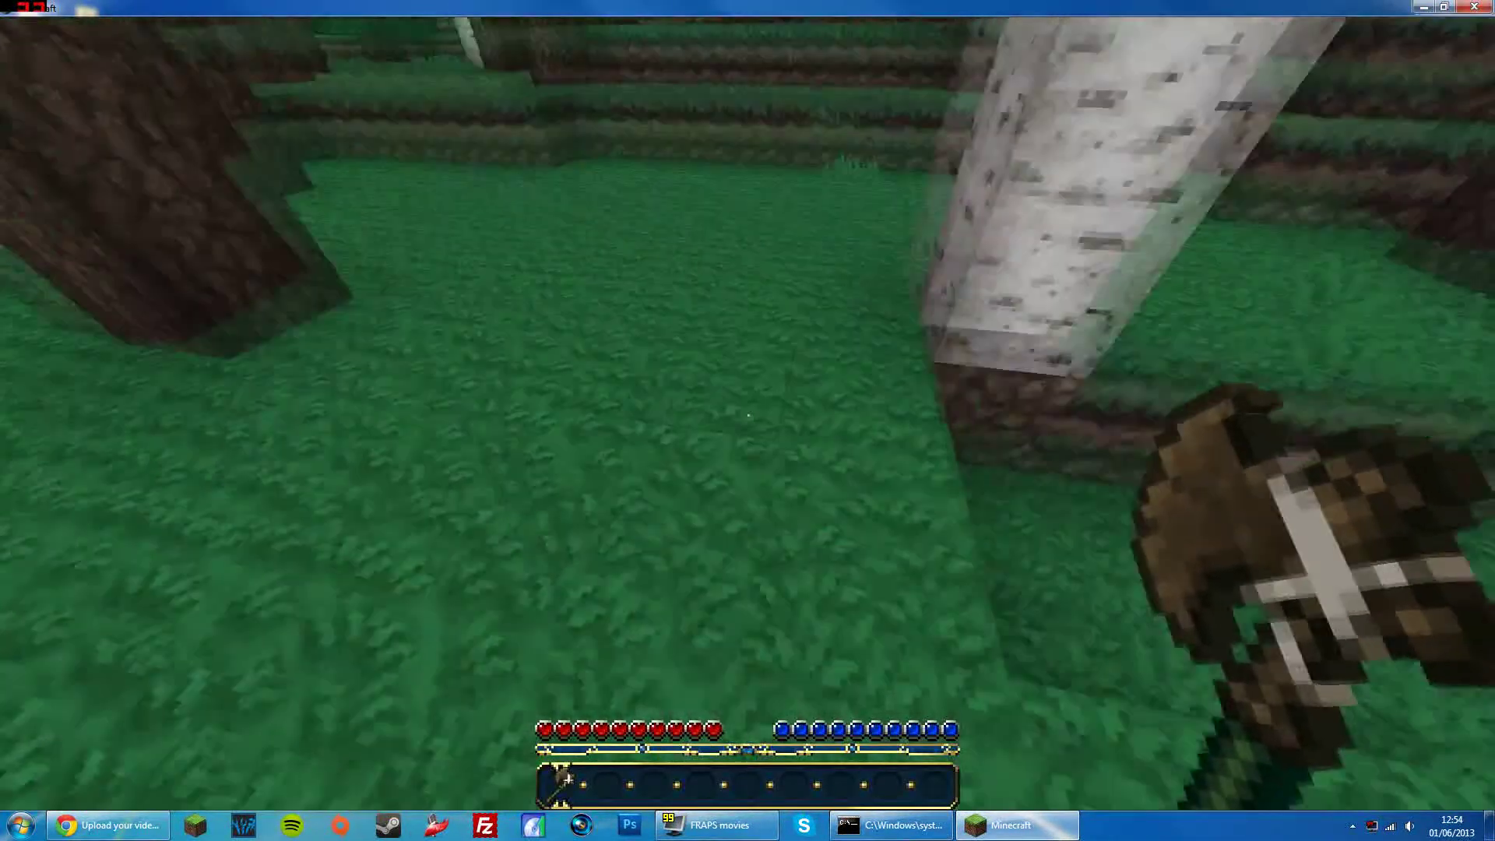
Take single stone blocks from the item list into the second hotbar slot and place two of them apart on the grass.
{"action": "key", "text": "w"}
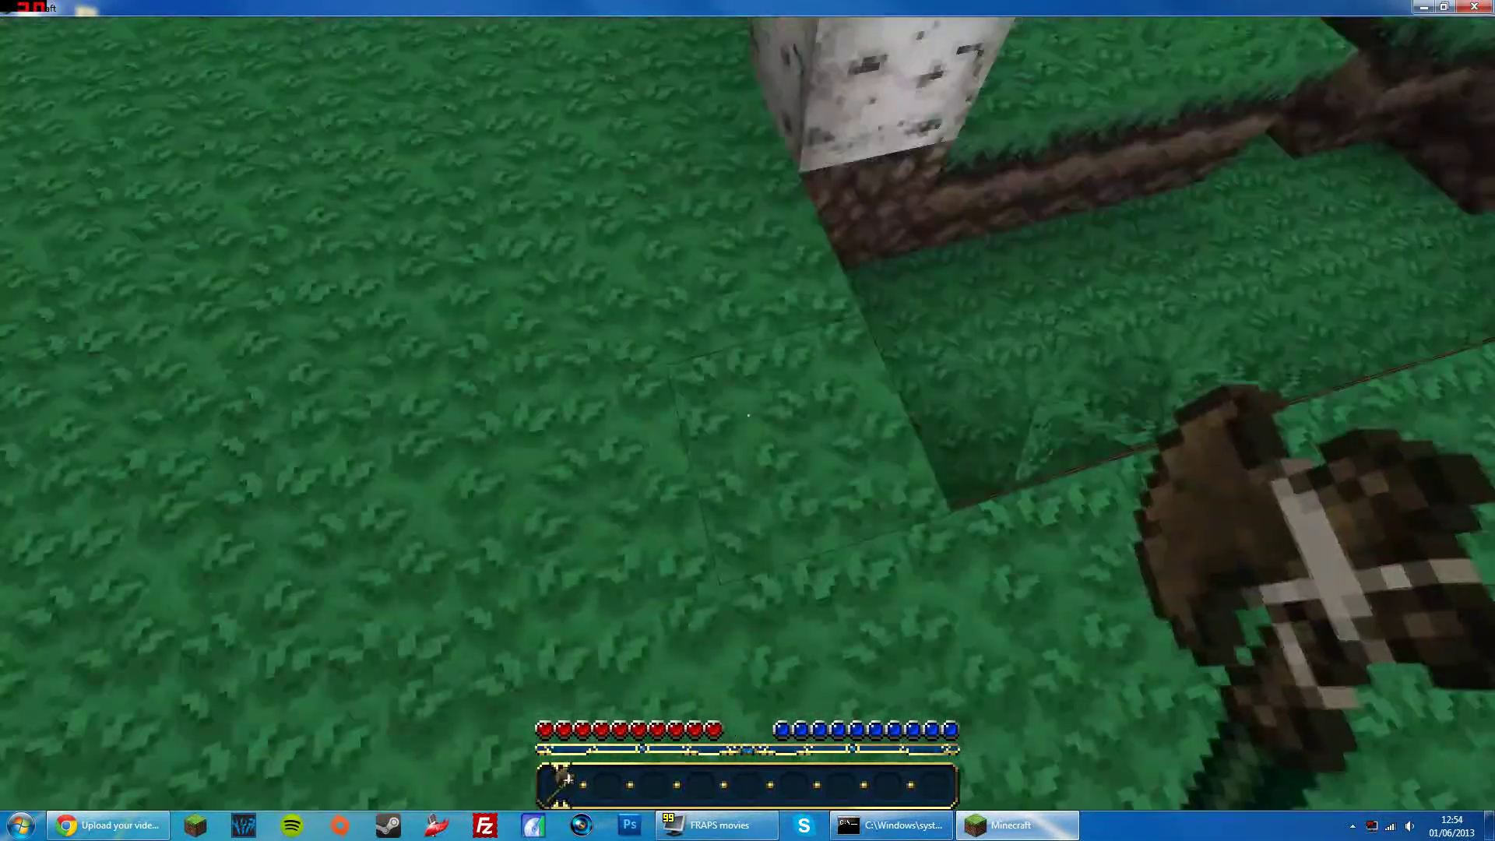
{"action": "scroll", "coordinate": [747, 415], "scroll_direction": "down", "scroll_amount": 1}
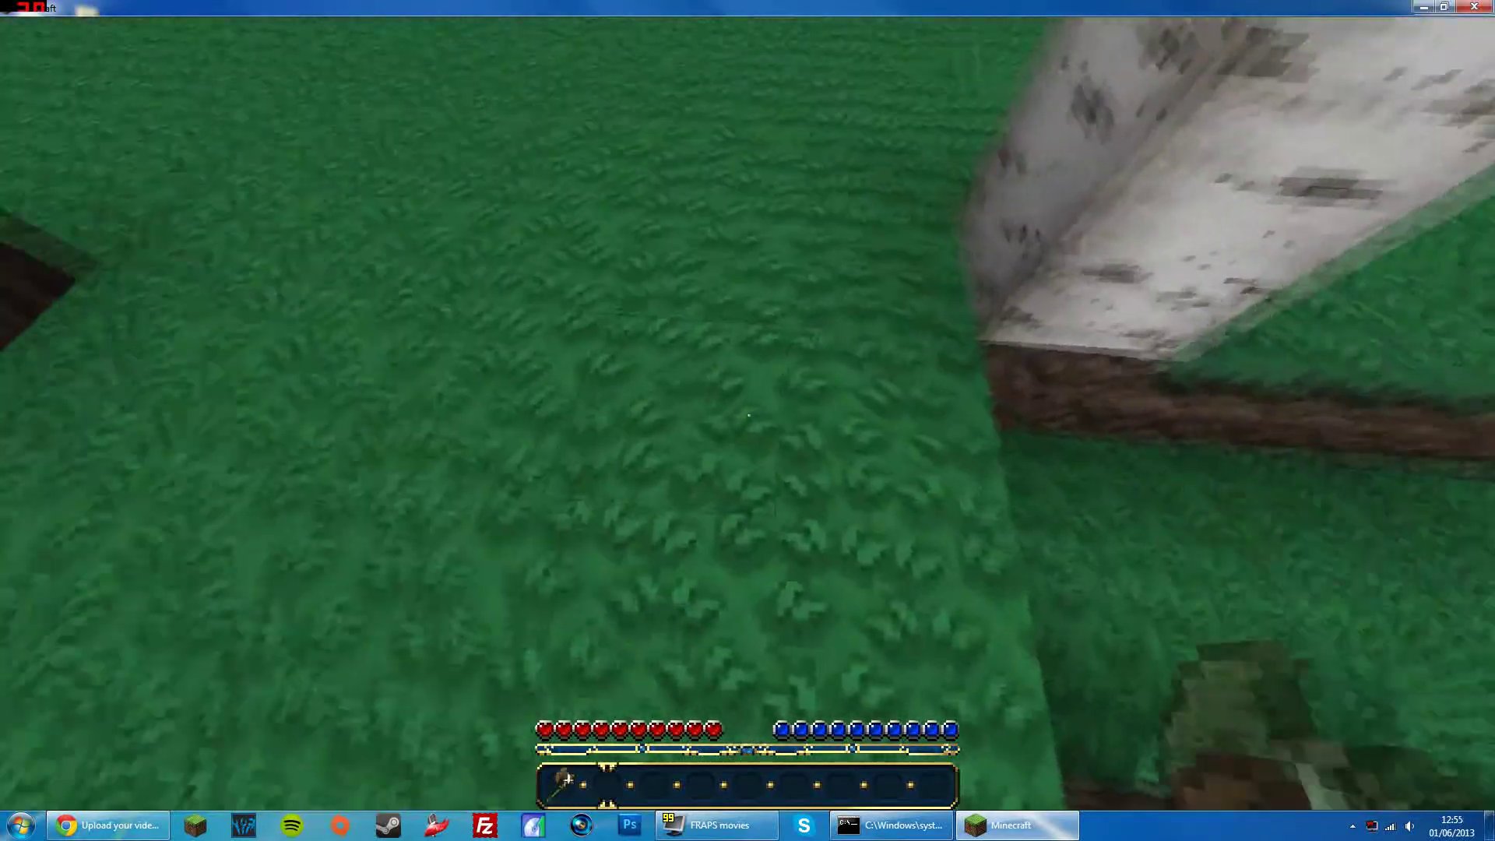
{"action": "key", "text": "e"}
{"action": "left_click", "coordinate": [994, 133]}
{"action": "key", "text": "e"}
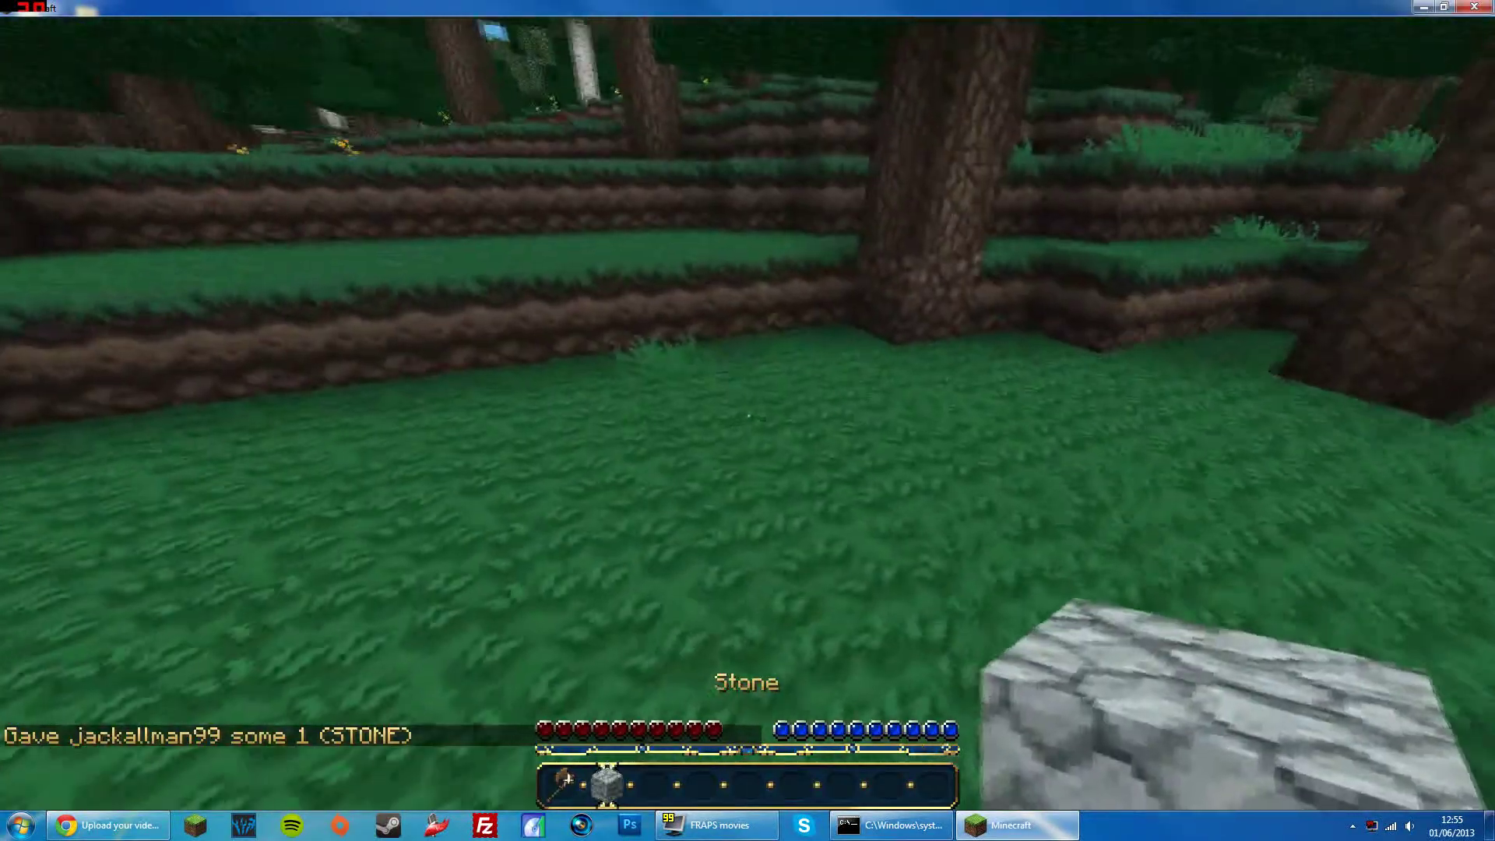
{"action": "right_click", "coordinate": [748, 415]}
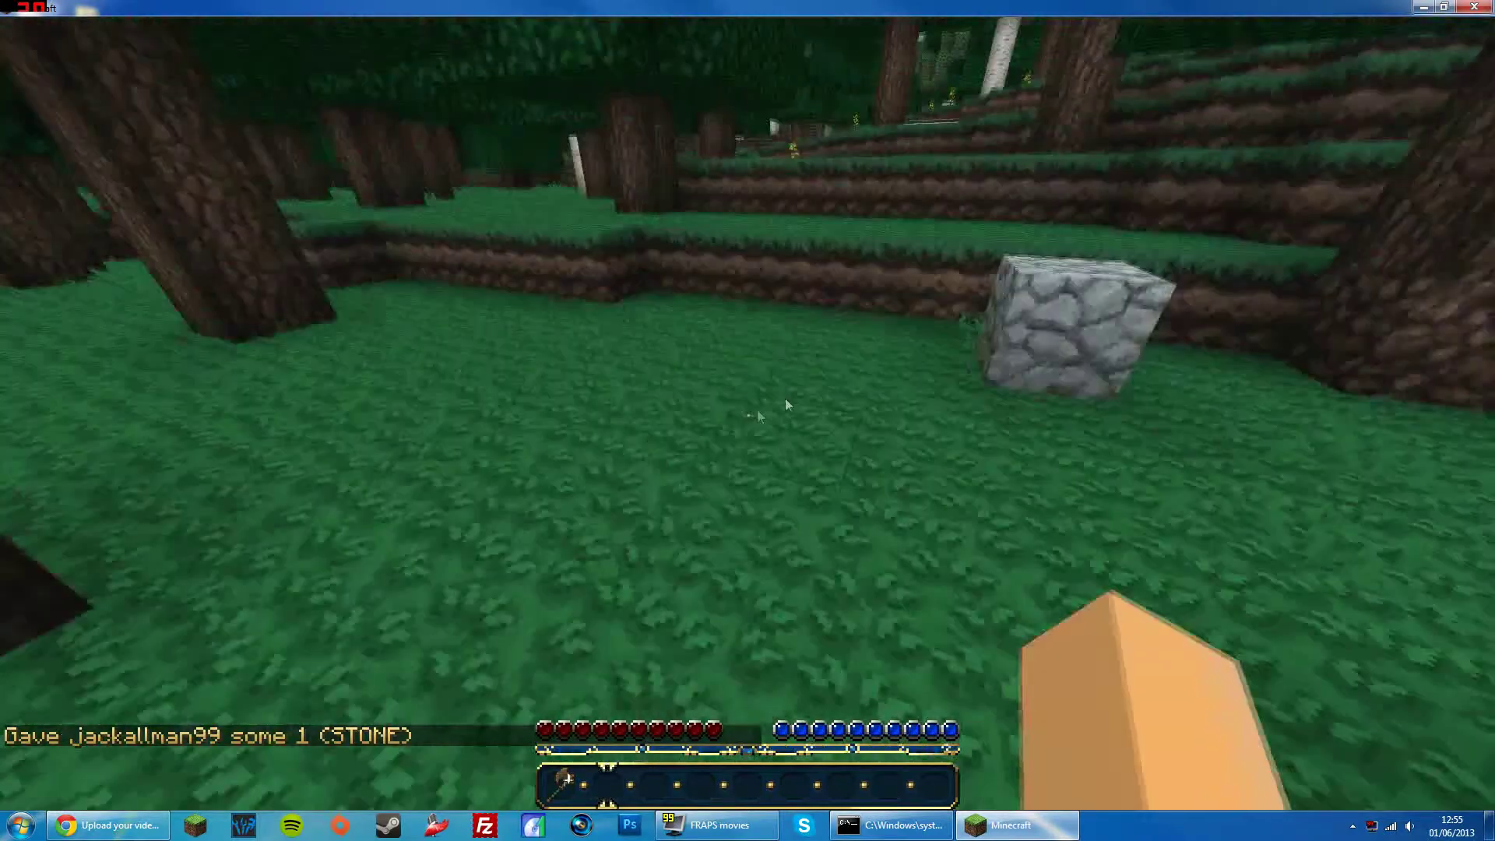
{"action": "key", "text": "e"}
{"action": "left_click", "coordinate": [996, 139]}
{"action": "key", "text": "e"}
{"action": "right_click", "coordinate": [748, 415]}
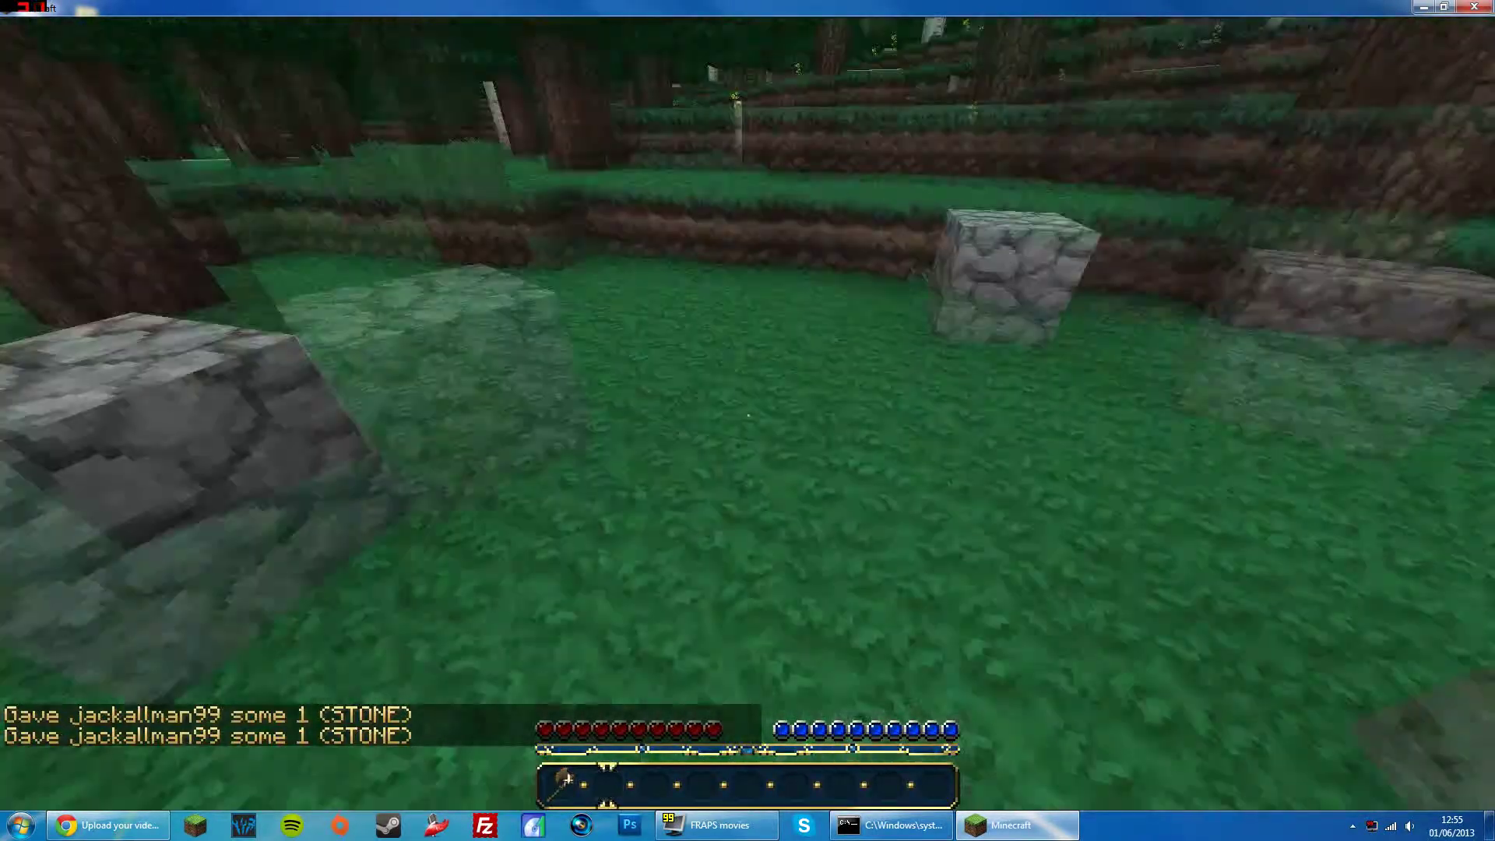
Take a stack of 64 stone and build a one-block-high 5 by 5 square outline on the grass beside the birch.
{"action": "scroll", "coordinate": [747, 415], "scroll_direction": "up", "scroll_amount": 1}
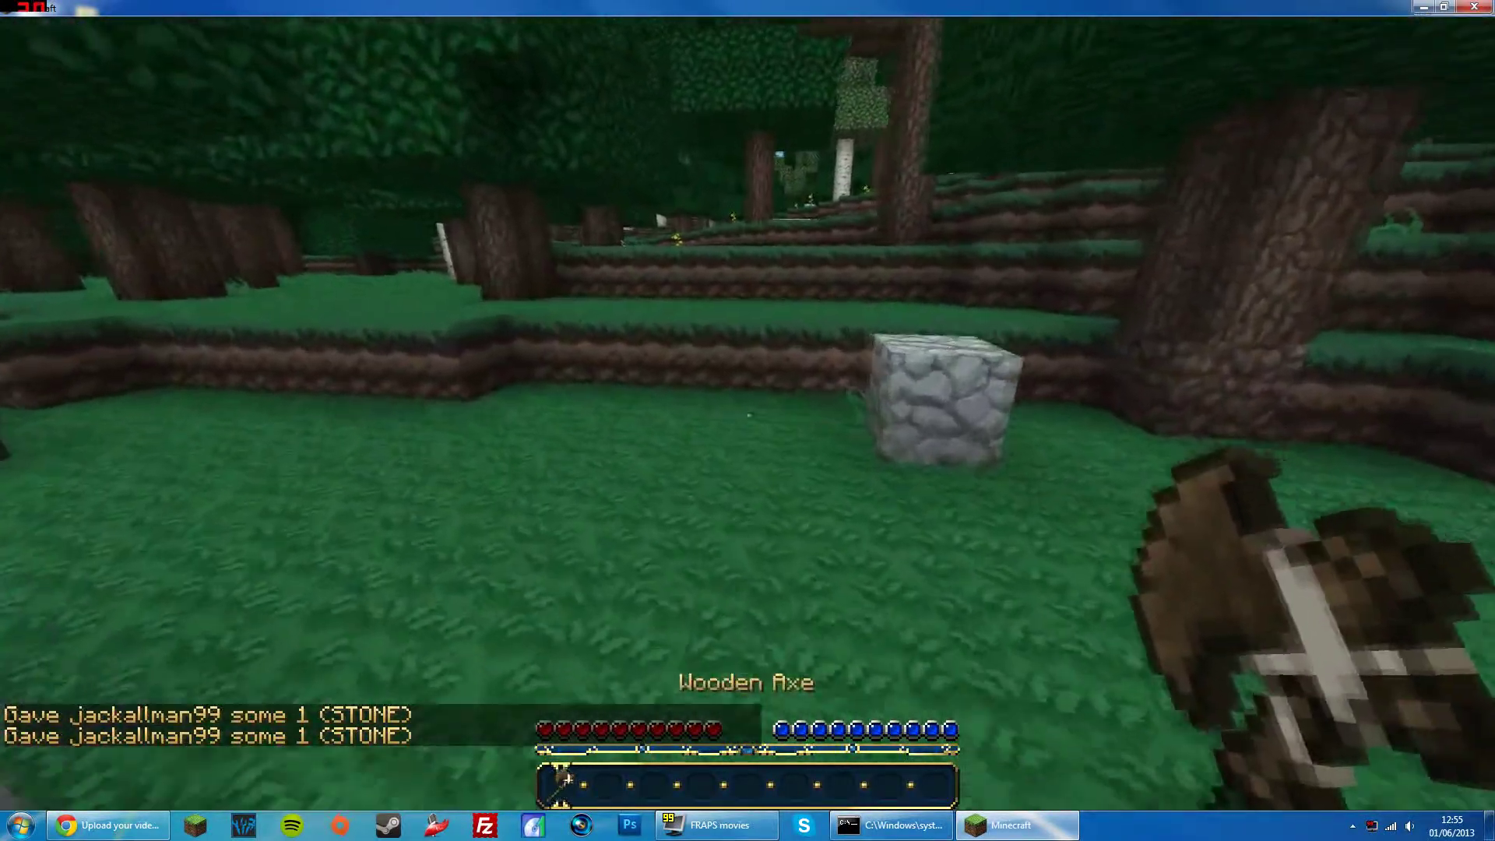
{"action": "scroll", "coordinate": [748, 415], "scroll_direction": "down", "scroll_amount": 1}
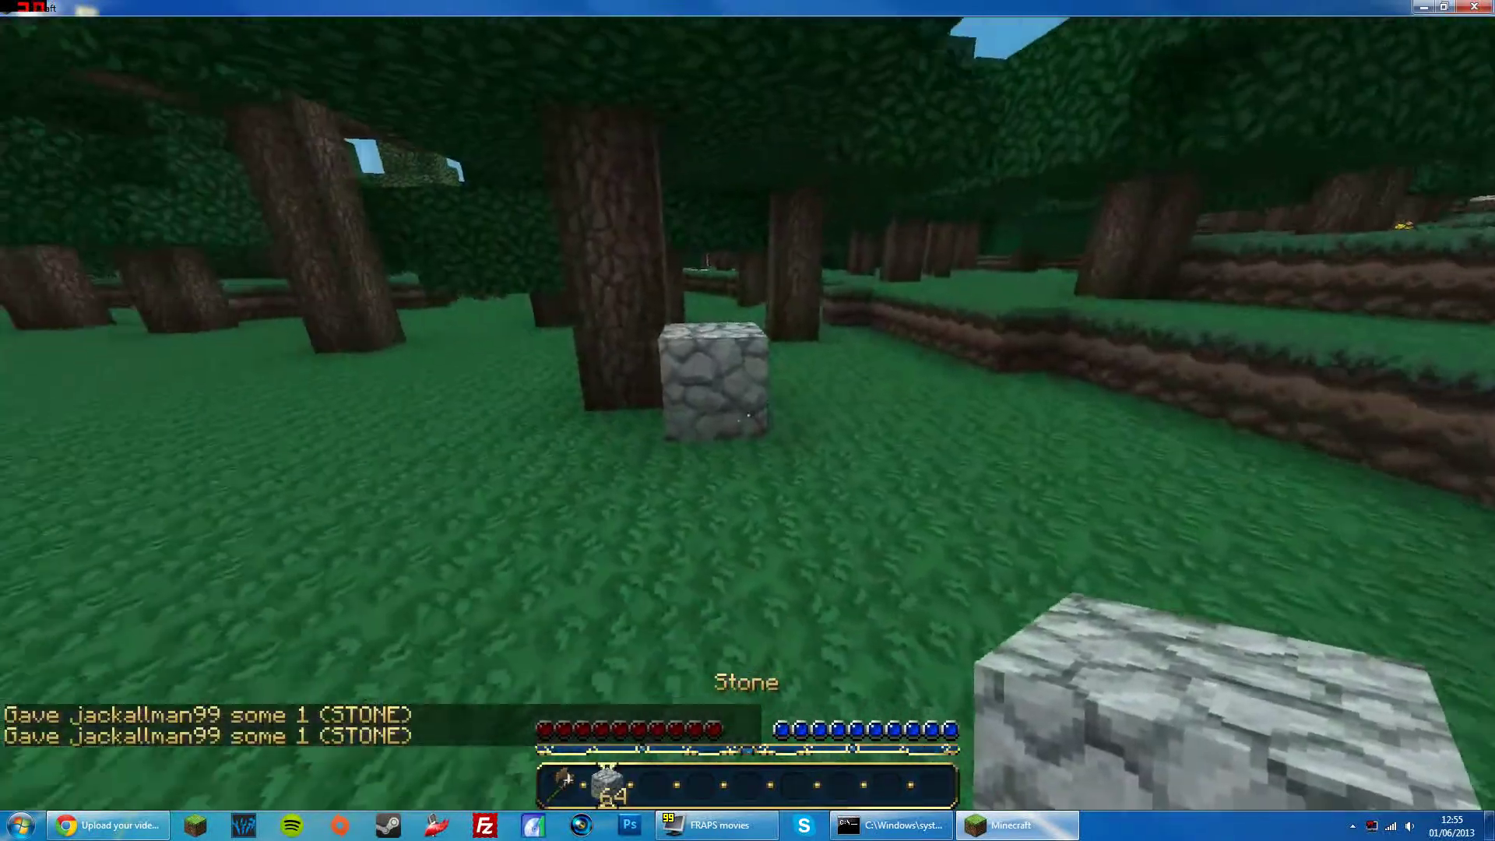
{"action": "right_click", "coordinate": [747, 415]}
{"action": "right_click", "coordinate": [748, 415]}
{"action": "right_click", "coordinate": [747, 415]}
{"action": "right_click", "coordinate": [748, 415]}
{"action": "right_click", "coordinate": [747, 415]}
{"action": "right_click", "coordinate": [747, 415]}
{"action": "right_click", "coordinate": [747, 415]}
{"action": "key", "text": "a"}
{"action": "right_click", "coordinate": [747, 415]}
{"action": "right_click", "coordinate": [747, 415]}
{"action": "right_click", "coordinate": [747, 414]}
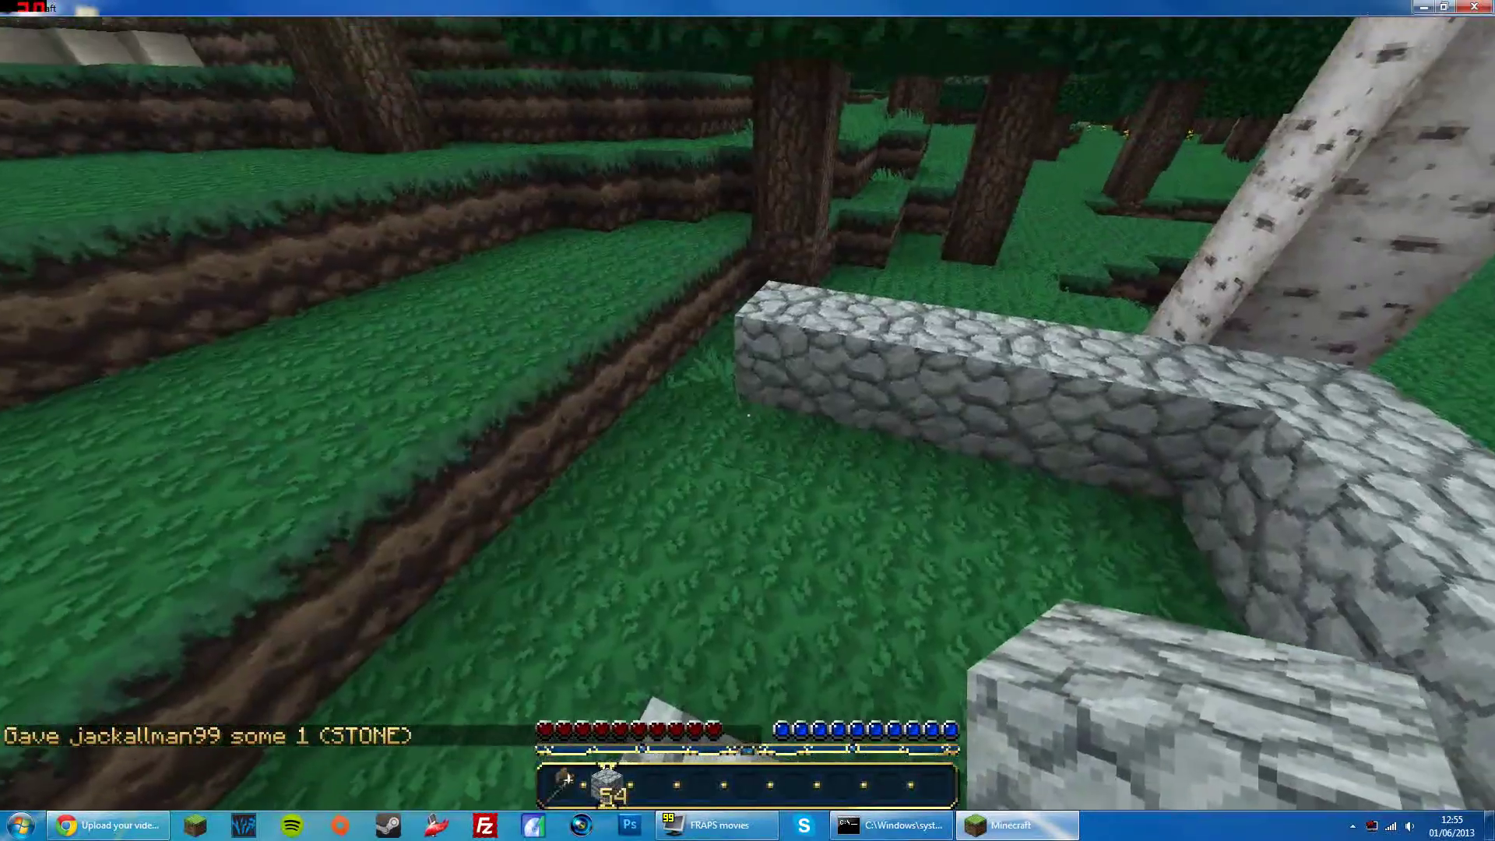
{"action": "right_click", "coordinate": [747, 415]}
{"action": "right_click", "coordinate": [747, 415]}
{"action": "right_click", "coordinate": [747, 415]}
{"action": "right_click", "coordinate": [747, 415]}
Mark opposite corners of the stone outline with the wand, (83, 64, 246) and (79, 64, 250), and fill the selection with stone.
{"action": "key", "text": "1"}
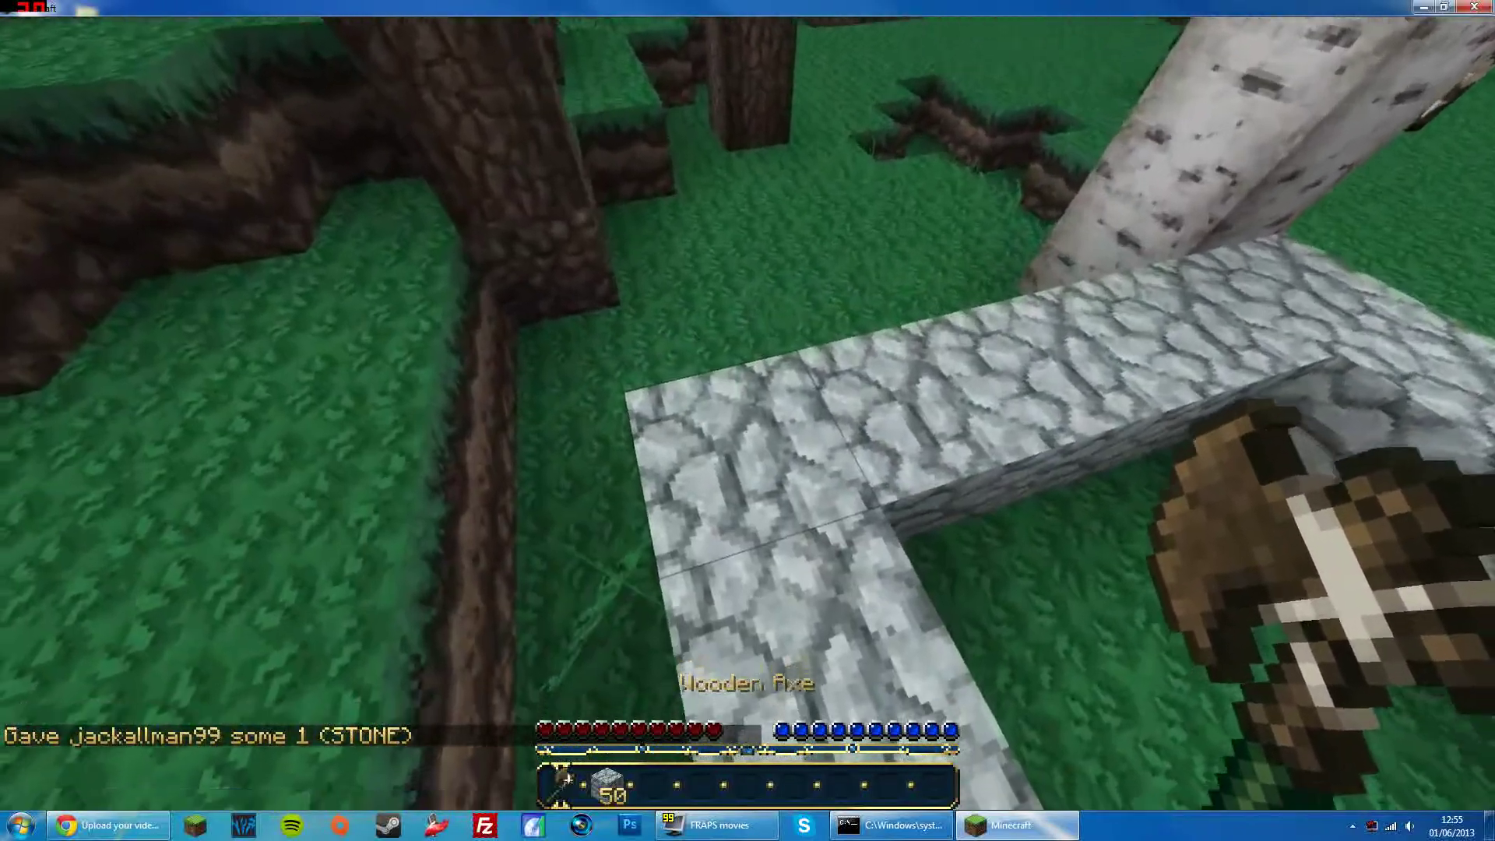
{"action": "left_click", "coordinate": [748, 415]}
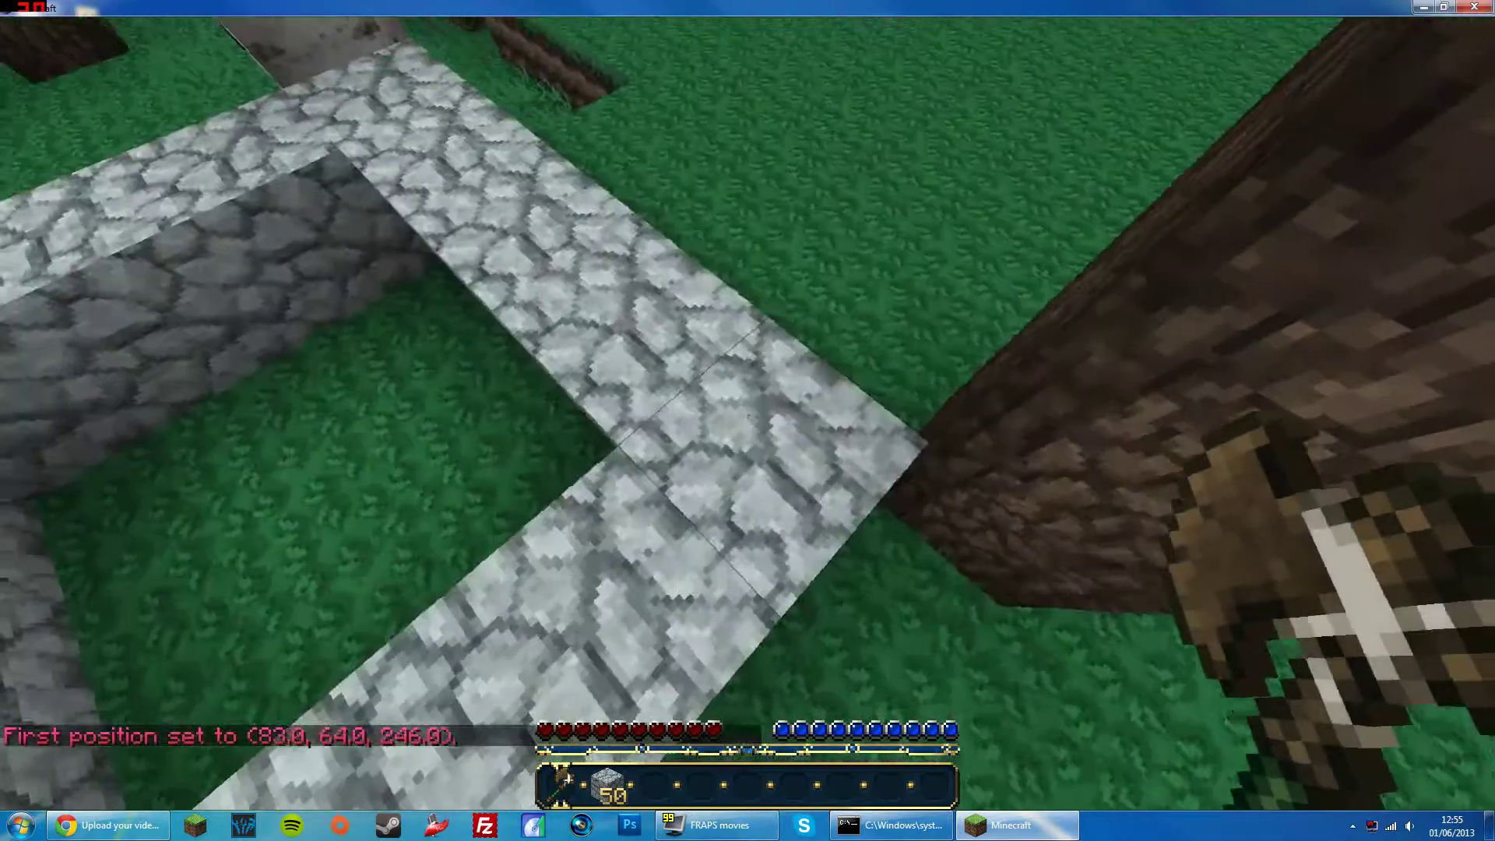
{"action": "right_click", "coordinate": [747, 415]}
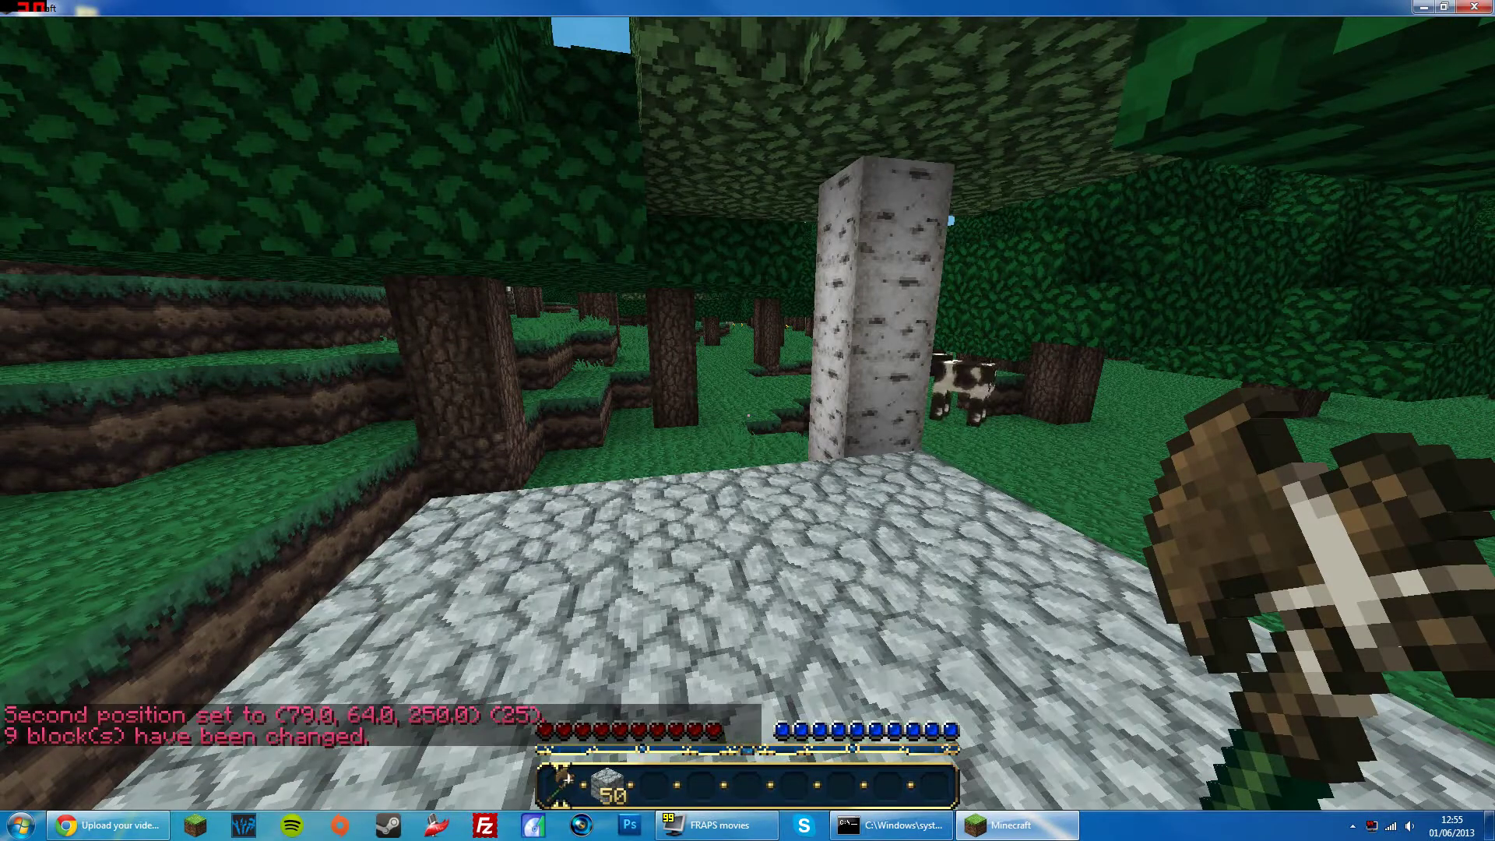
{"action": "key", "text": "2"}
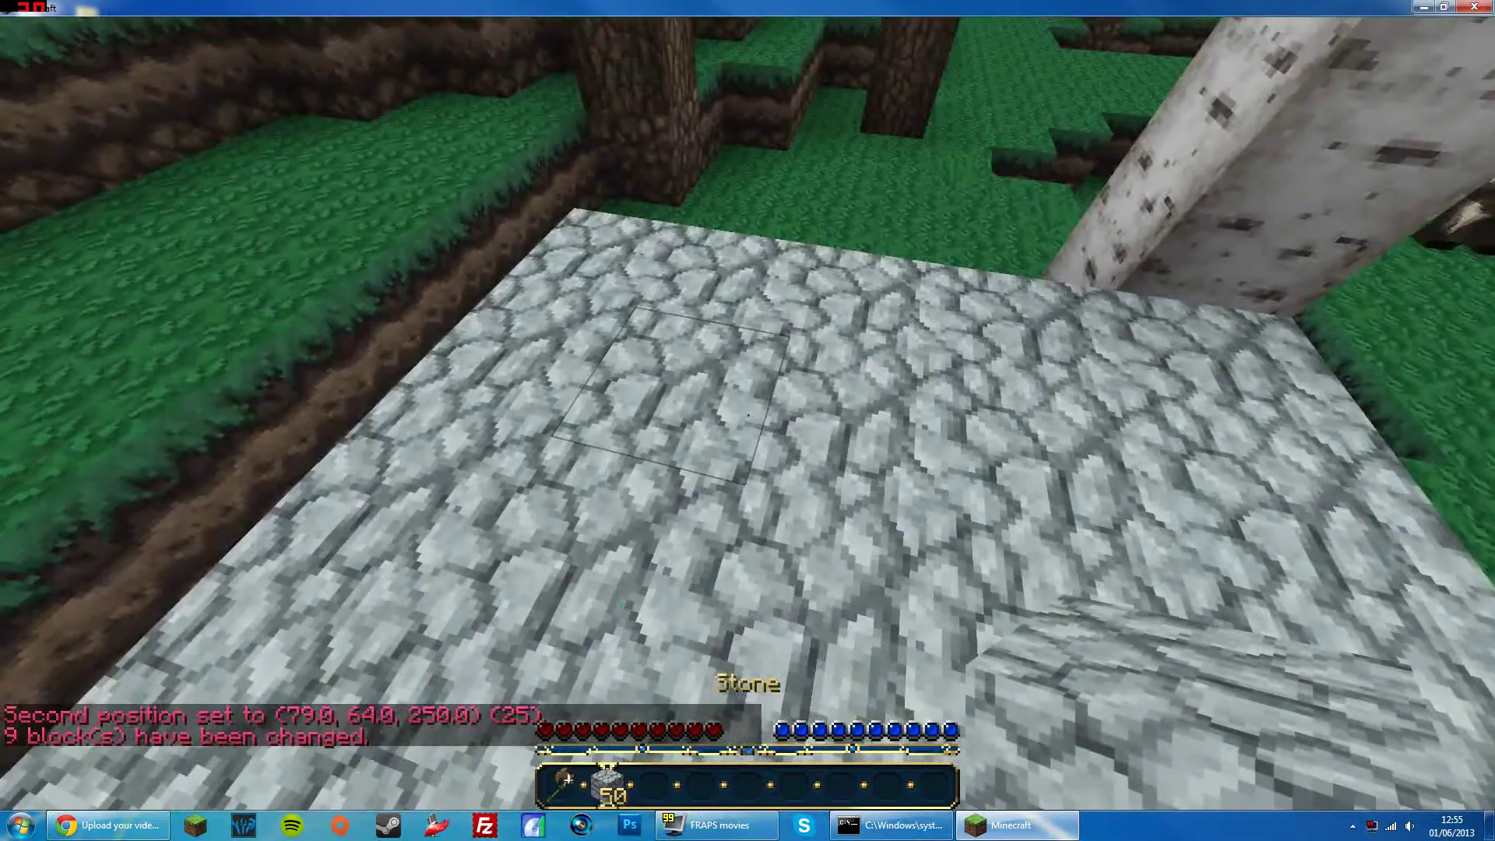
{"action": "key", "text": "s"}
{"action": "key", "text": "3"}
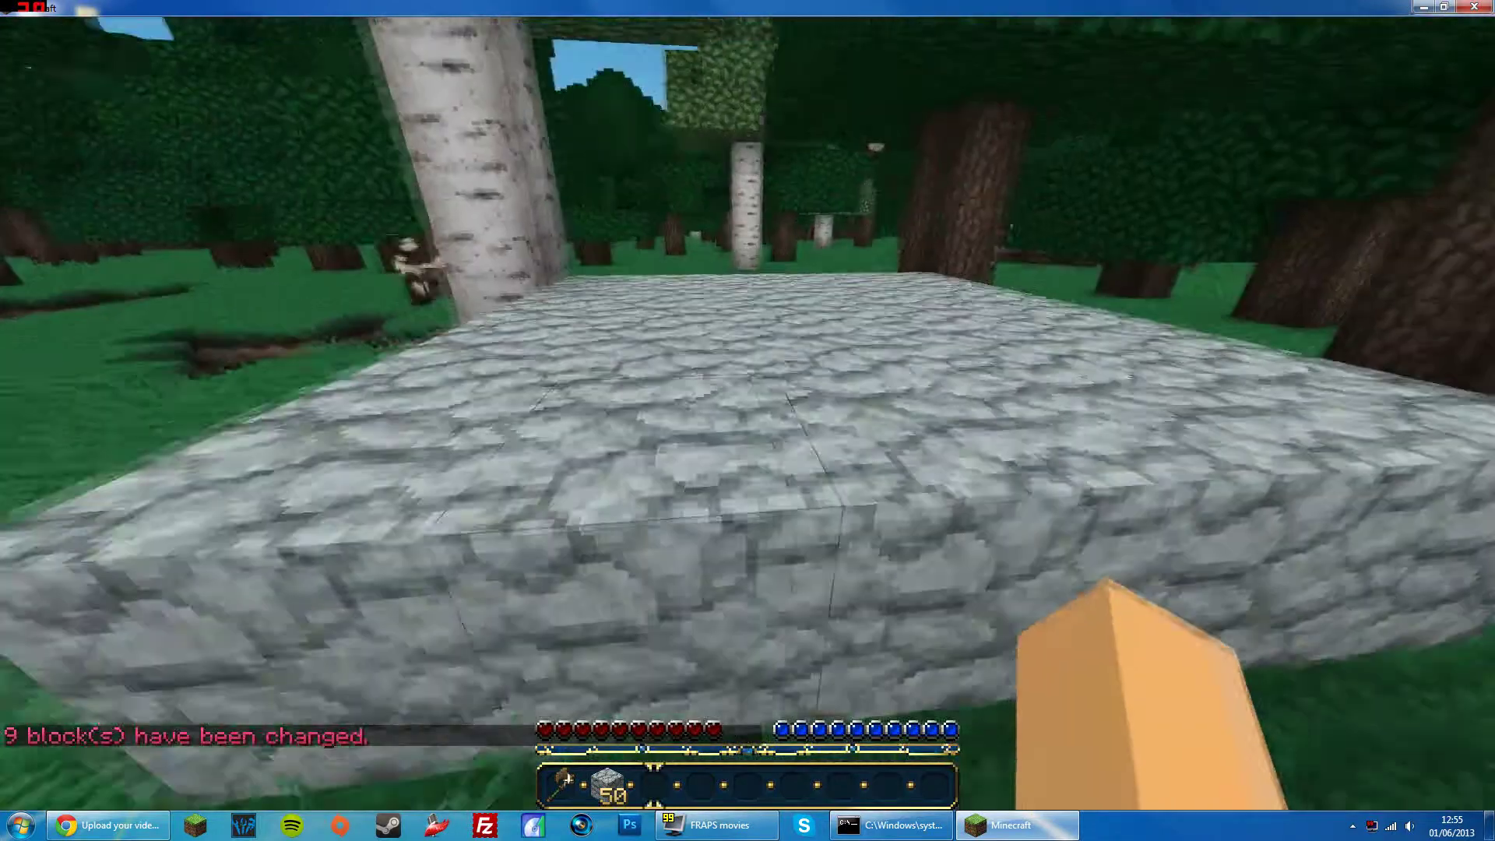
{"action": "key", "text": "1"}
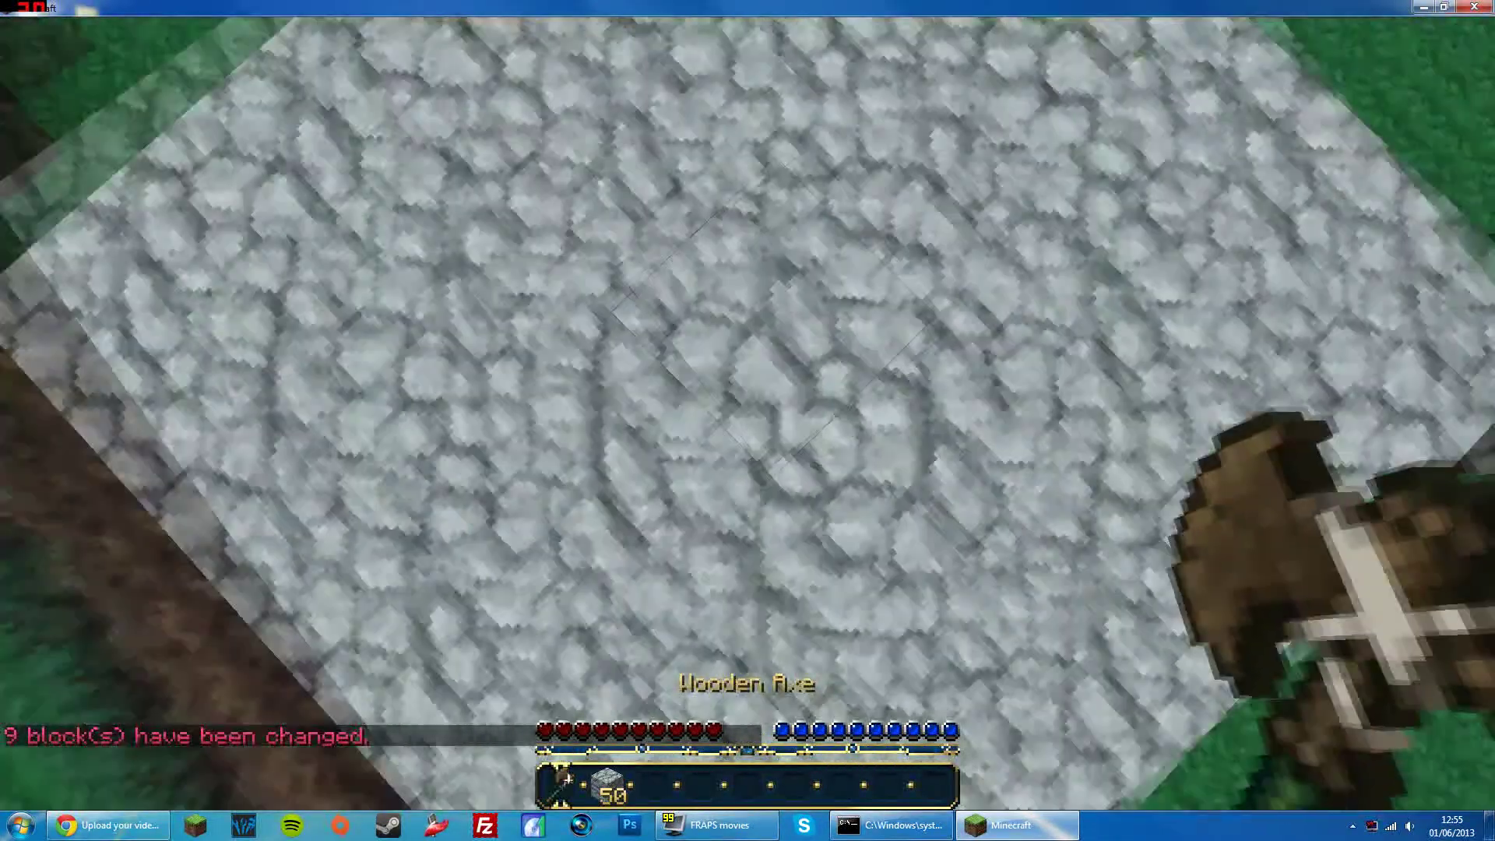
{"action": "key", "text": "2"}
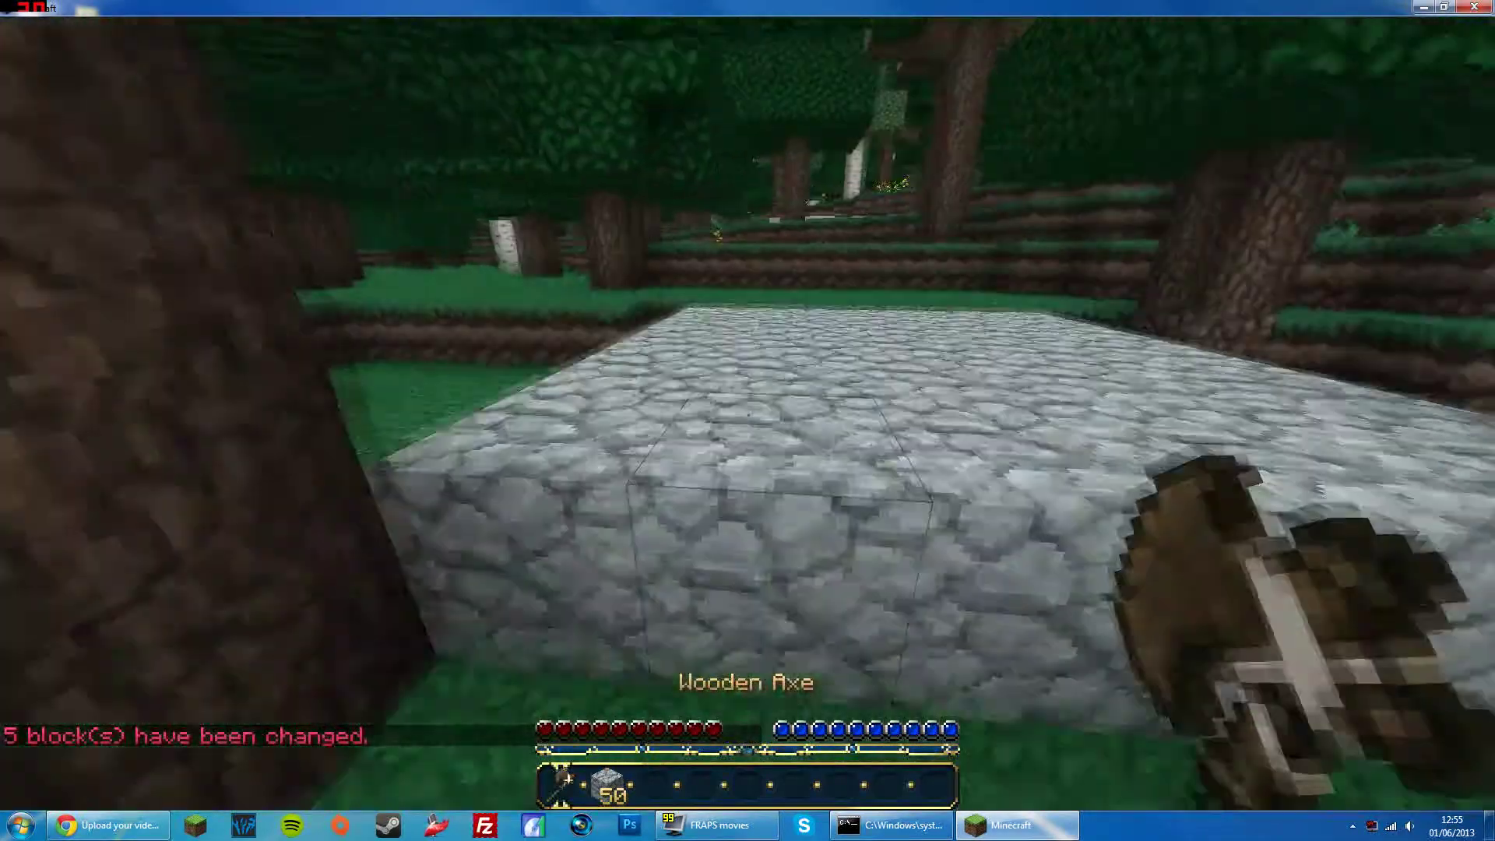
Stack three stone blocks on one platform corner and select from the opposite corner (79, 64, 250) to the column top (83, 67, 246).
{"action": "key", "text": "2"}
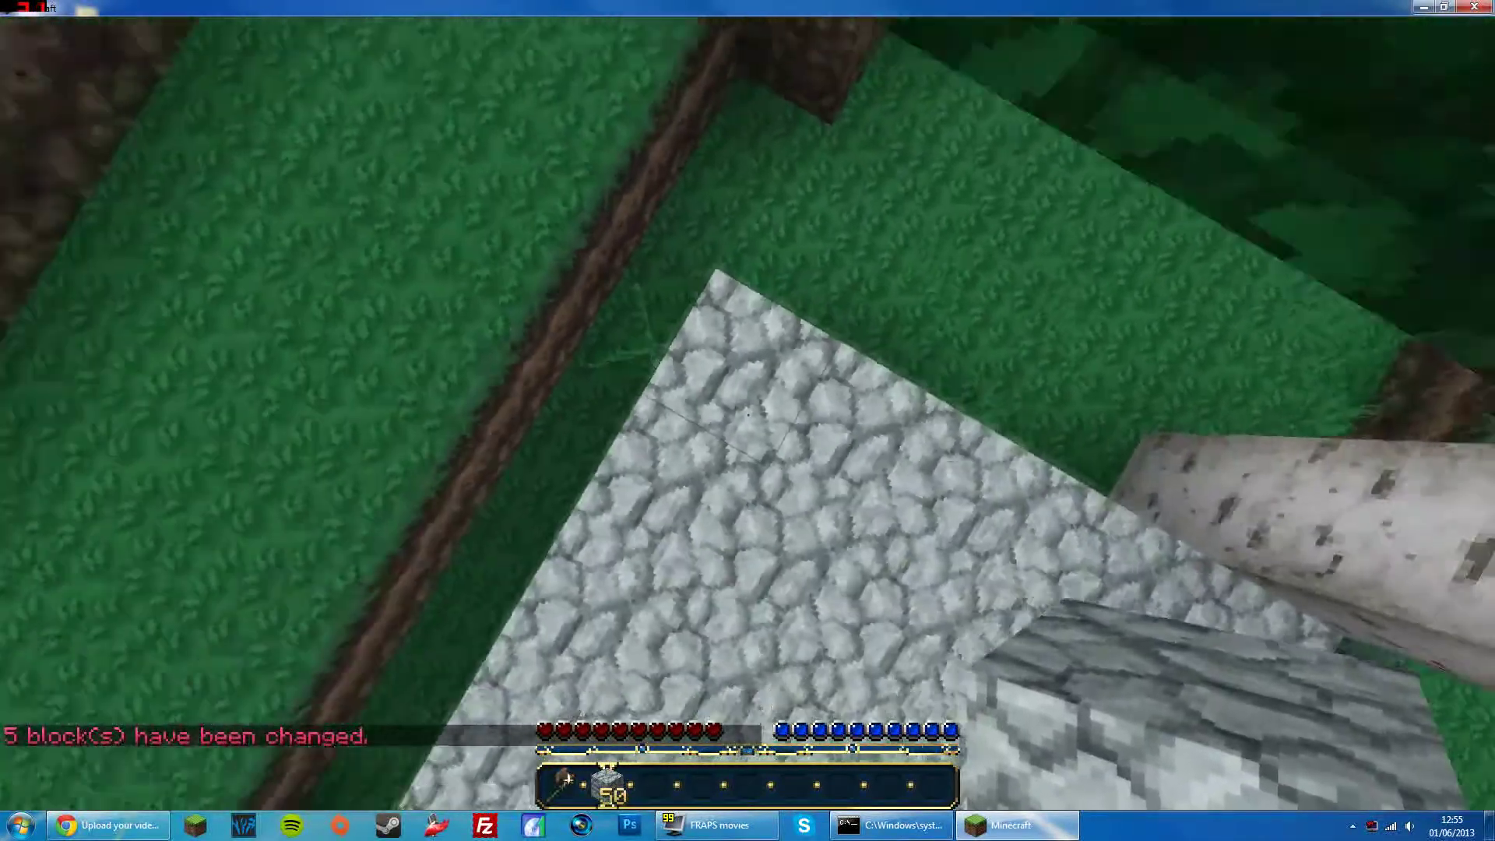
{"action": "right_click", "coordinate": [747, 415]}
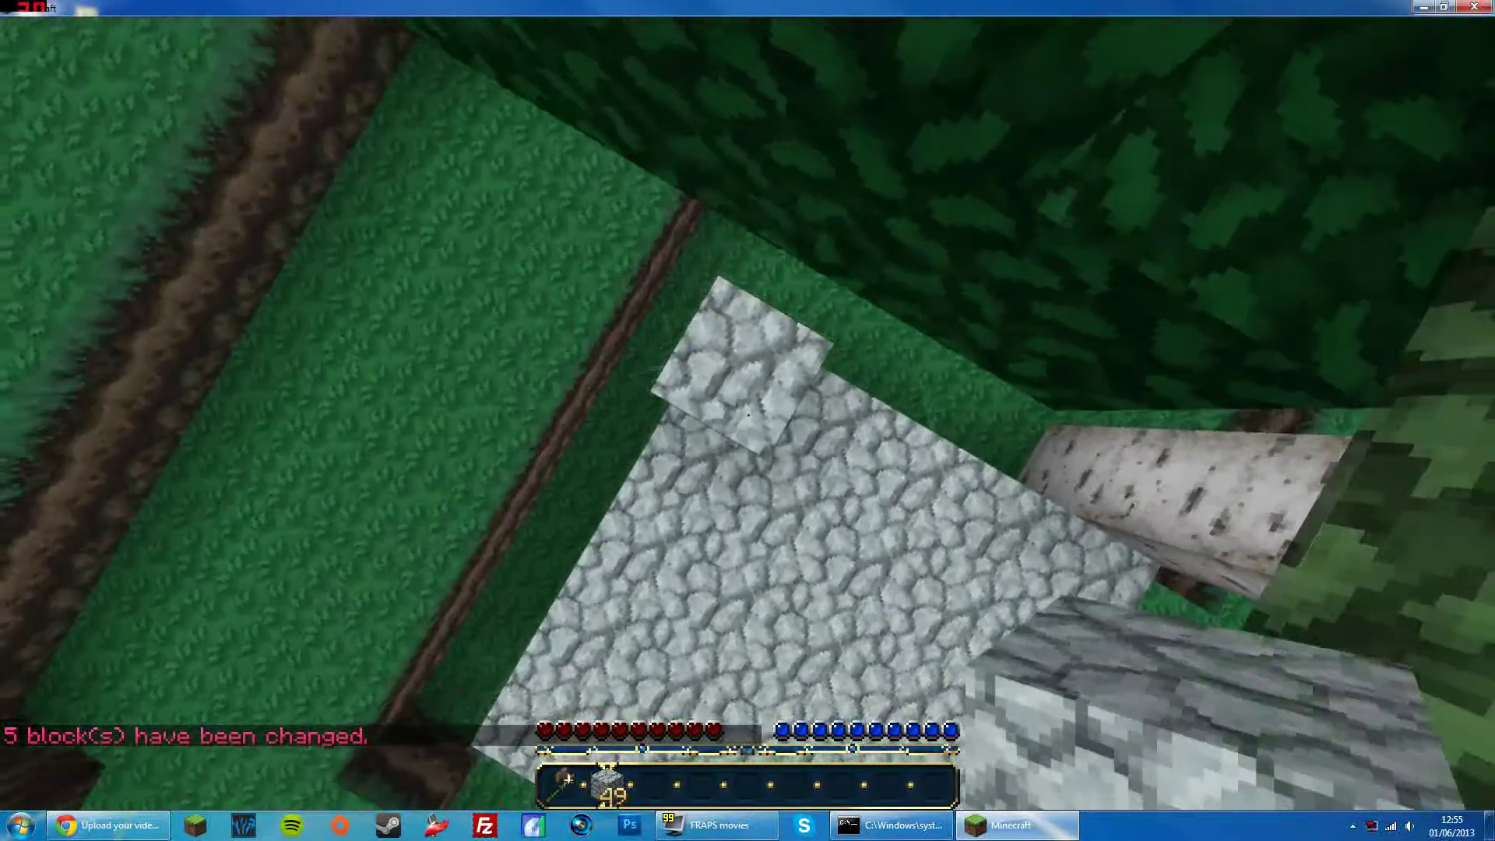
{"action": "right_click", "coordinate": [748, 415]}
{"action": "right_click", "coordinate": [747, 415]}
{"action": "key", "text": "1"}
{"action": "left_click", "coordinate": [747, 415]}
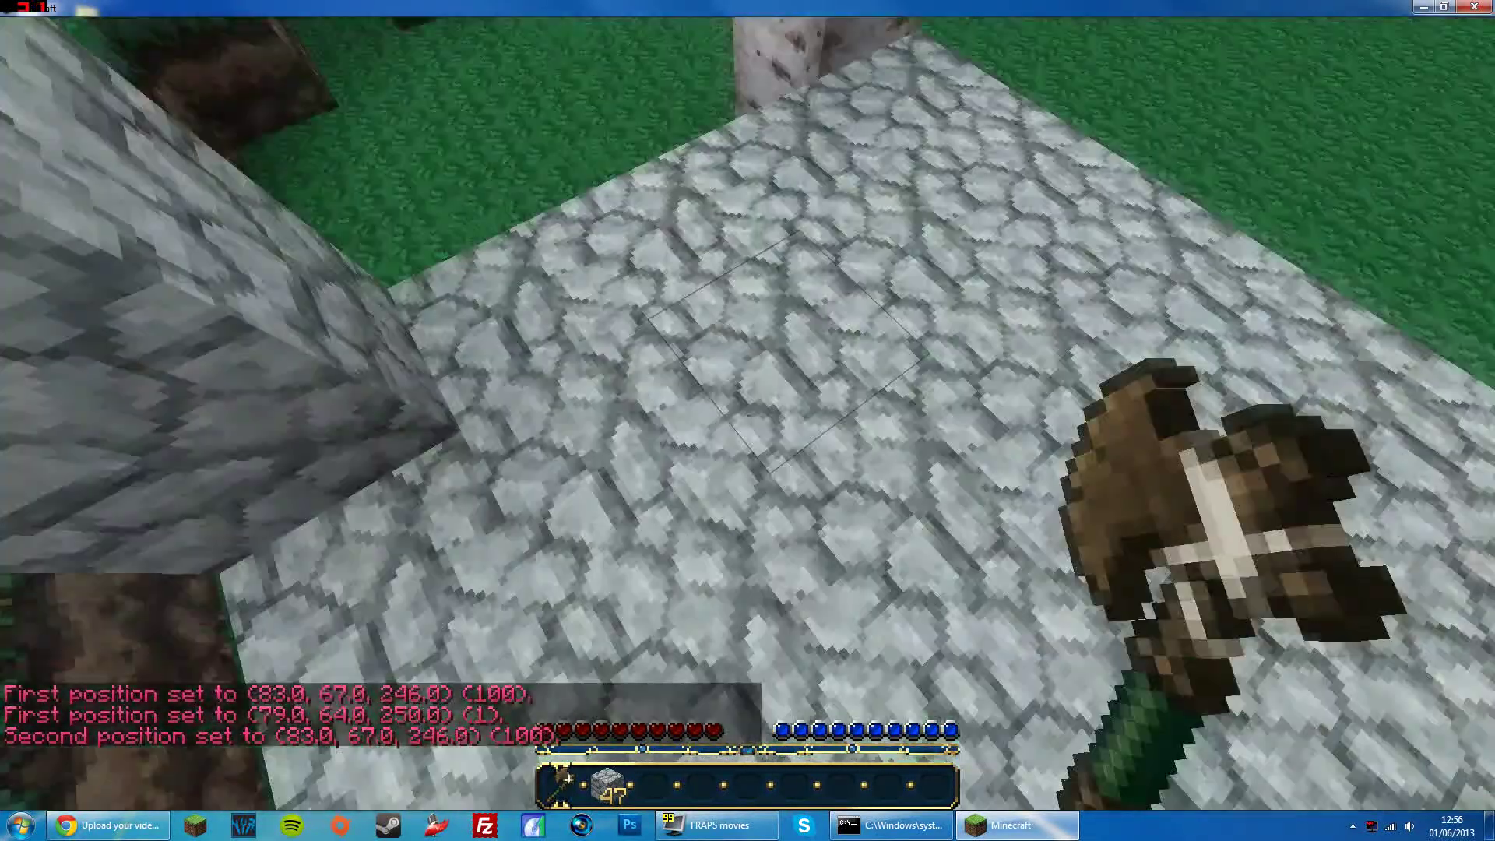
Raise stone walls around the selected region with the //walls stone command.
{"action": "key", "text": "2"}
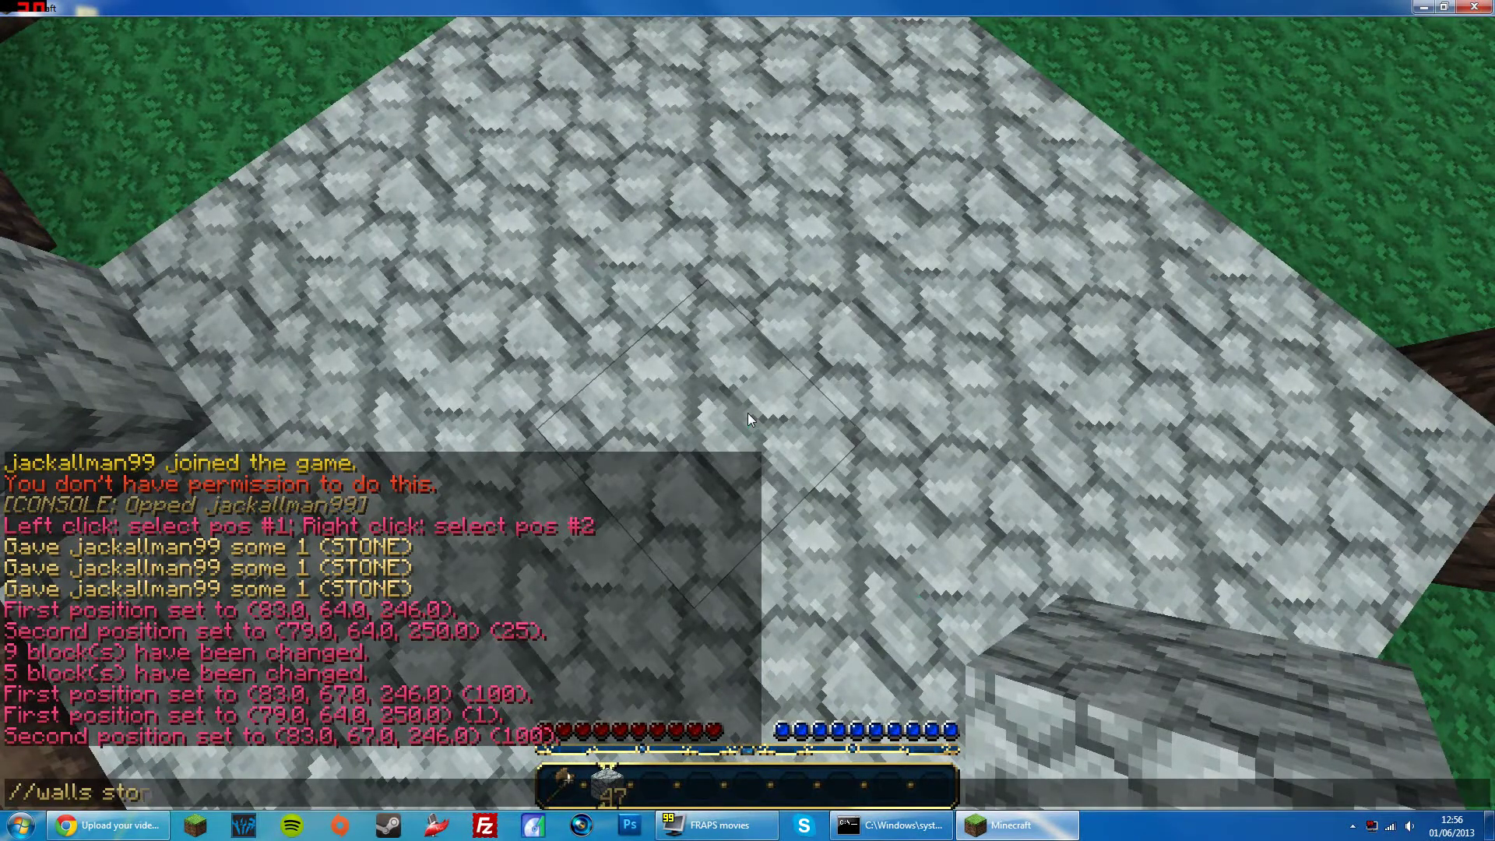
{"action": "type", "text": "e"}
{"action": "key", "text": "Return"}
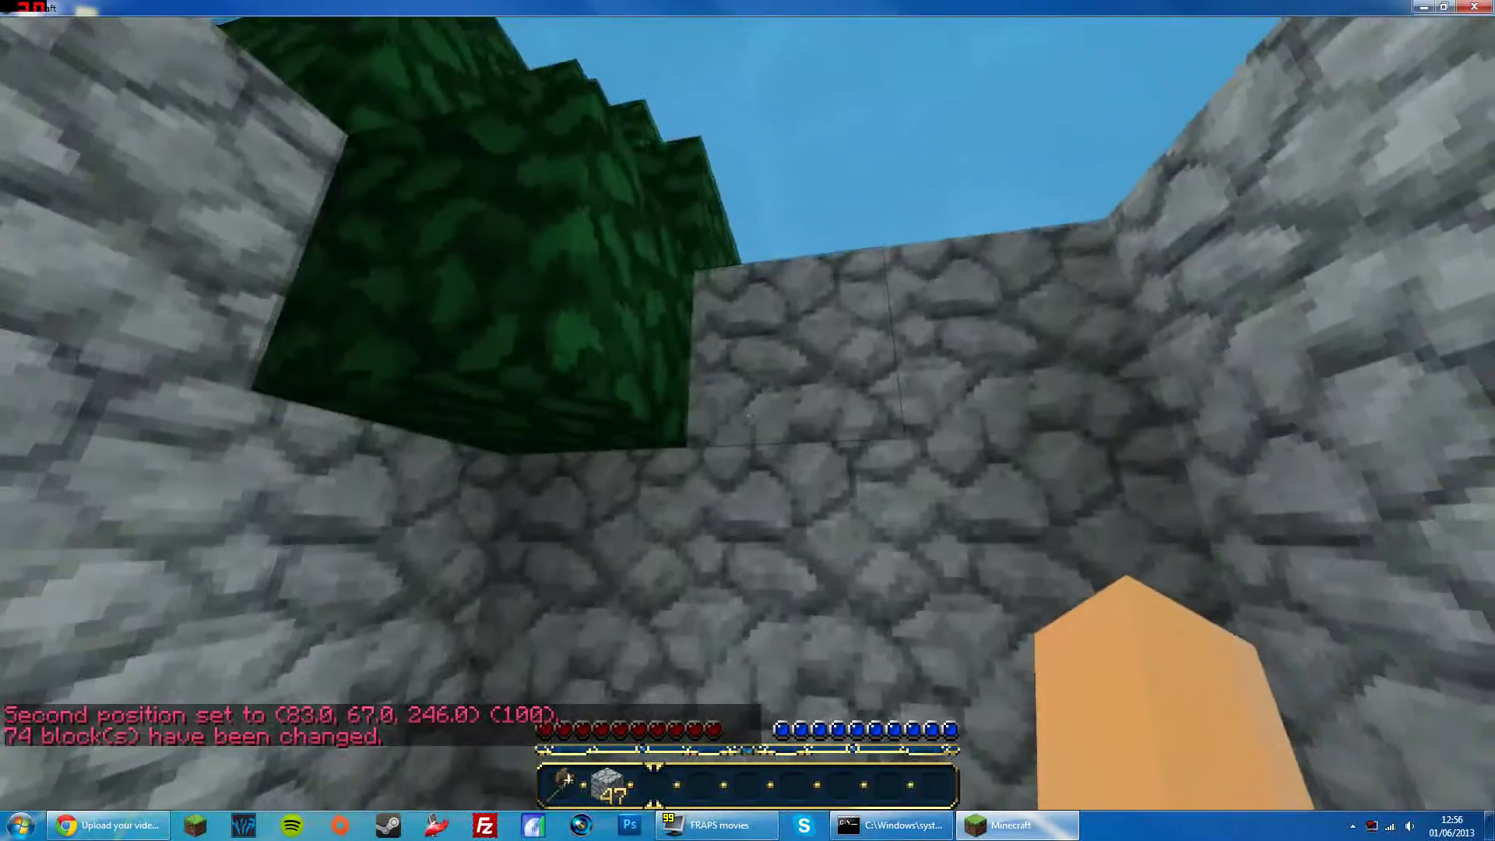
Switch the game mode to creative and fly up out of the stone walls above the forest.
{"action": "key", "text": "e"}
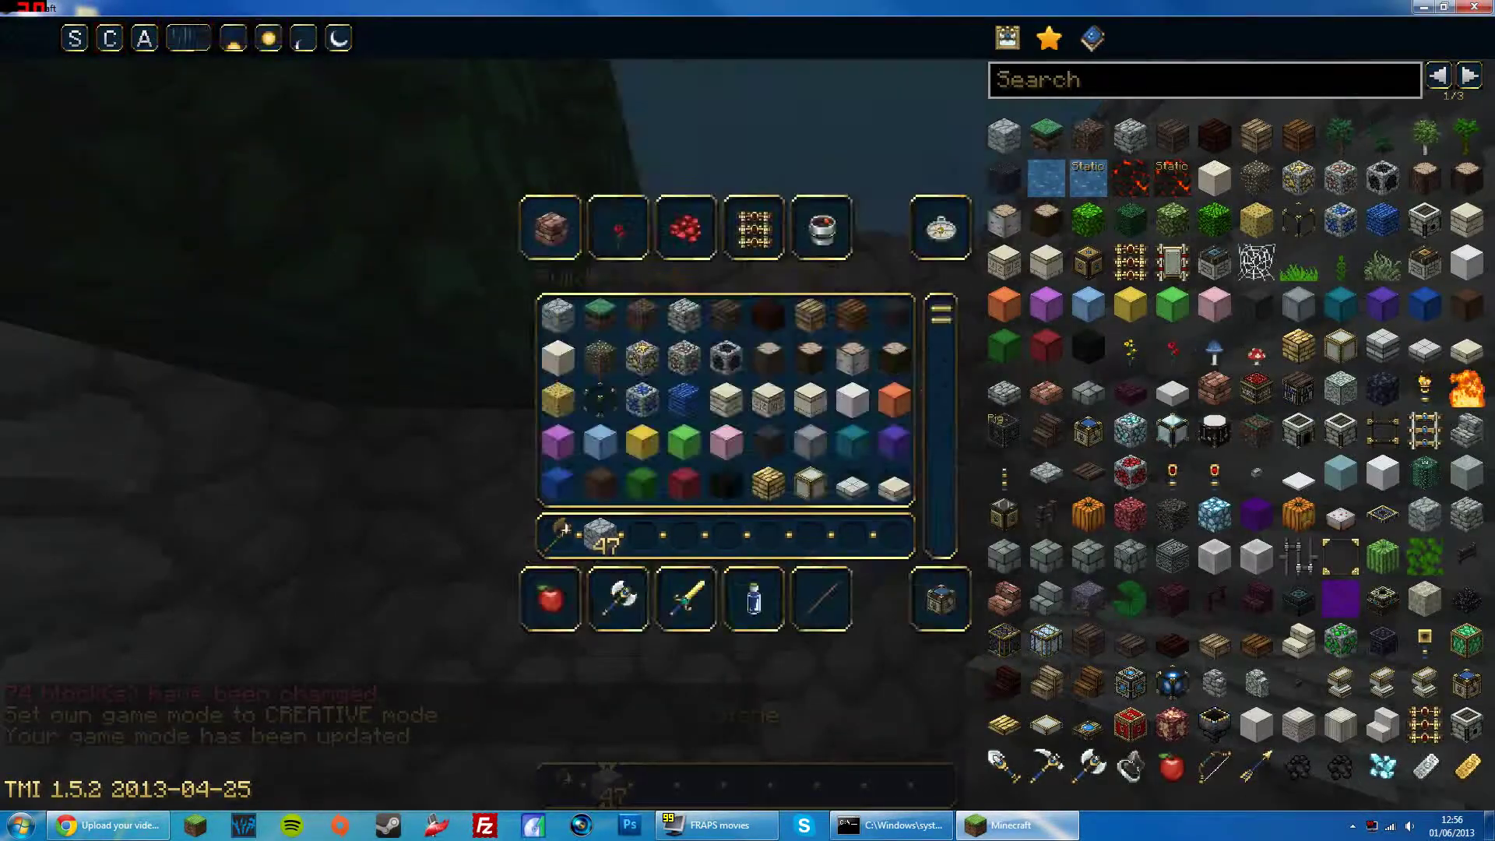
{"action": "key", "text": "e"}
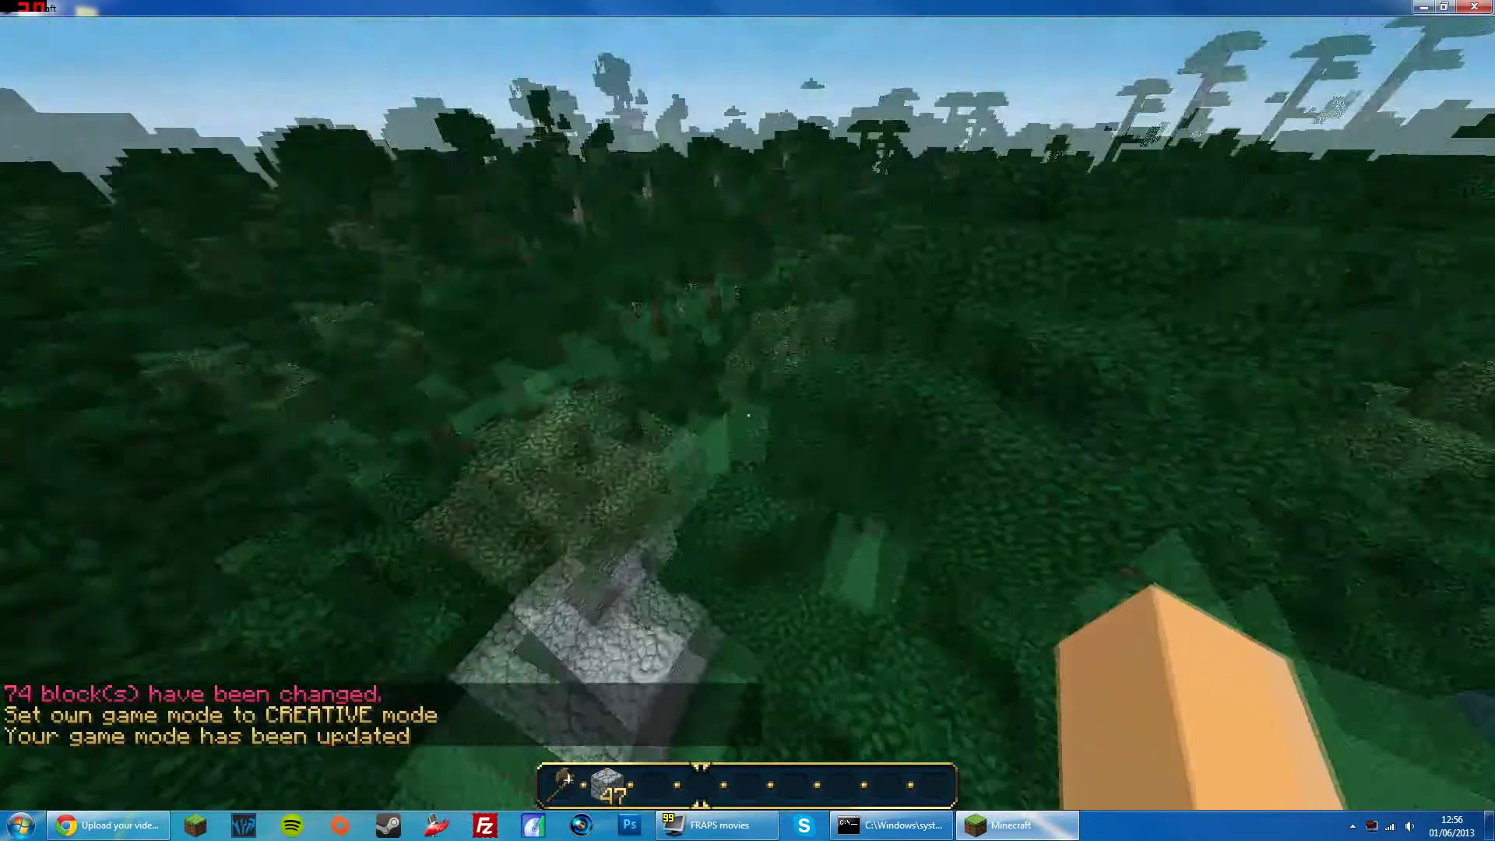
{"action": "scroll", "coordinate": [747, 420], "scroll_direction": "up", "scroll_amount": 2}
{"action": "scroll", "coordinate": [748, 420], "scroll_direction": "up", "scroll_amount": 1}
{"action": "scroll", "coordinate": [747, 421], "scroll_direction": "down", "scroll_amount": 2}
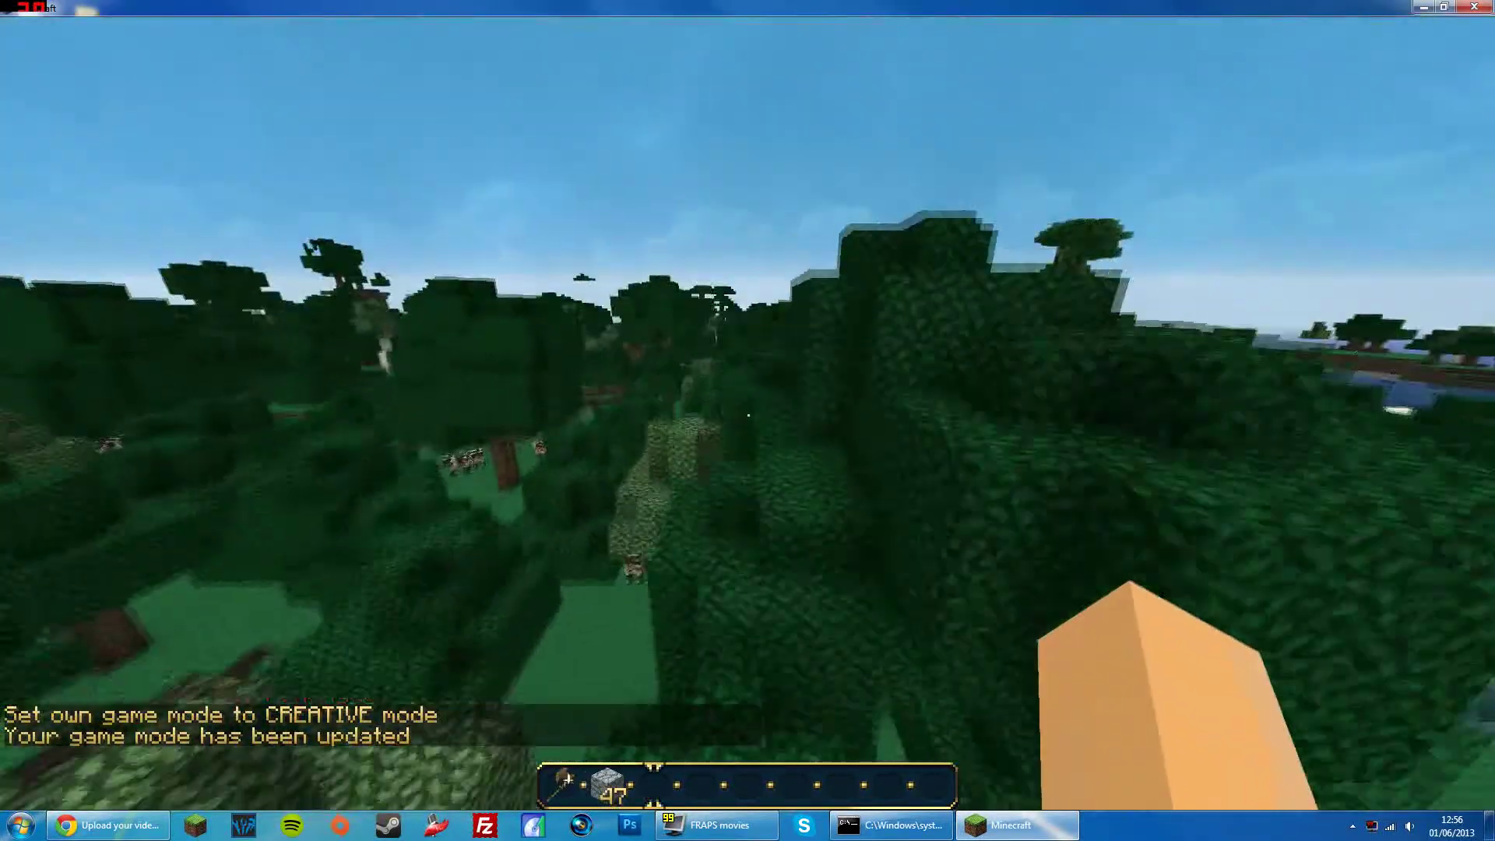
Toggle the WorldEdit super pickaxe with the // command and fly on over the forest.
{"action": "key", "text": "slash"}
{"action": "type", "text": "/"}
{"action": "key", "text": "Return"}
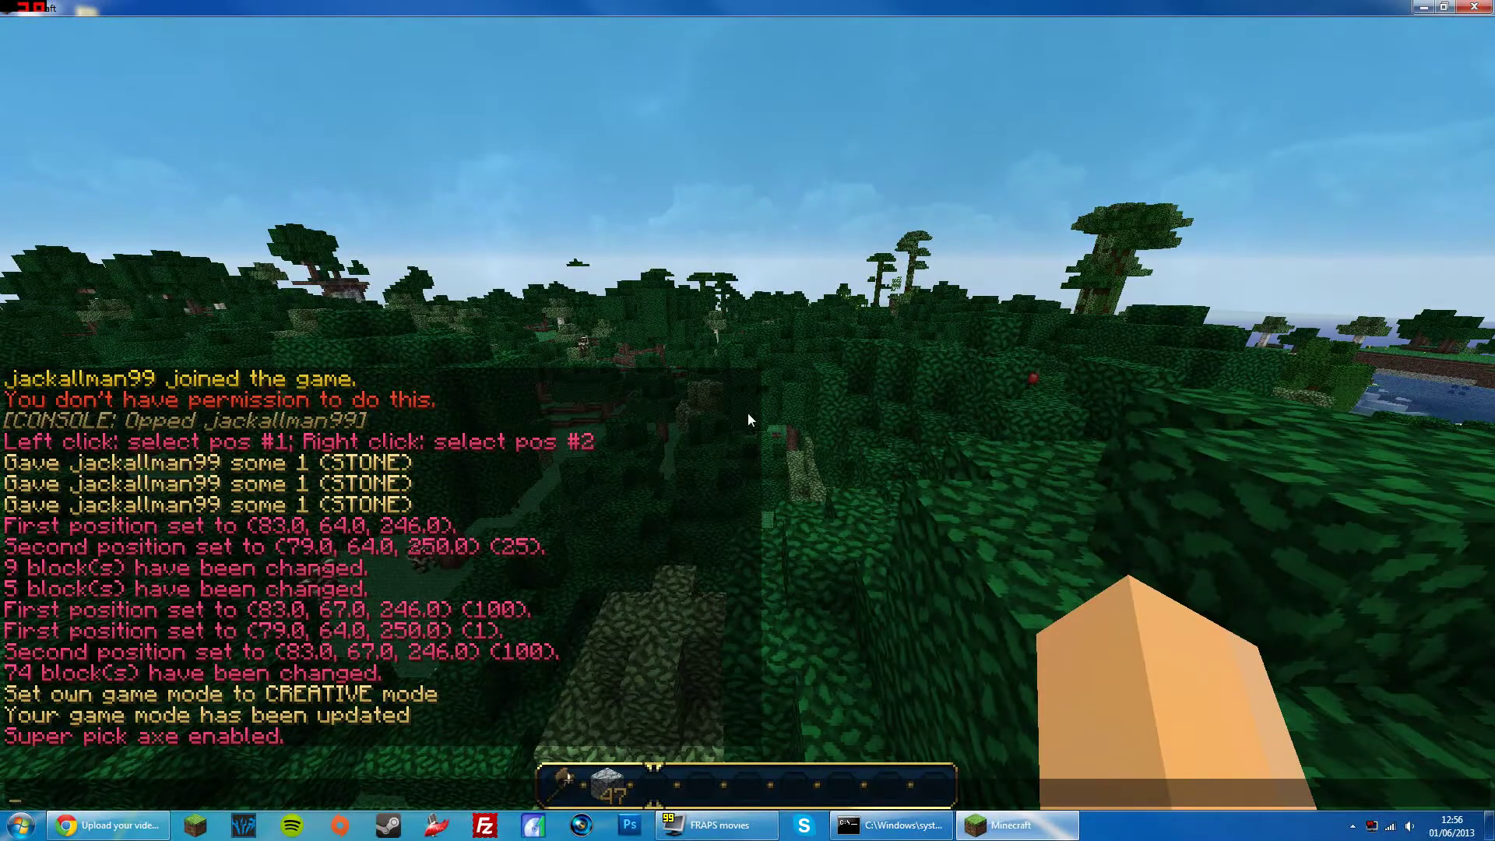
{"action": "key", "text": "Escape"}
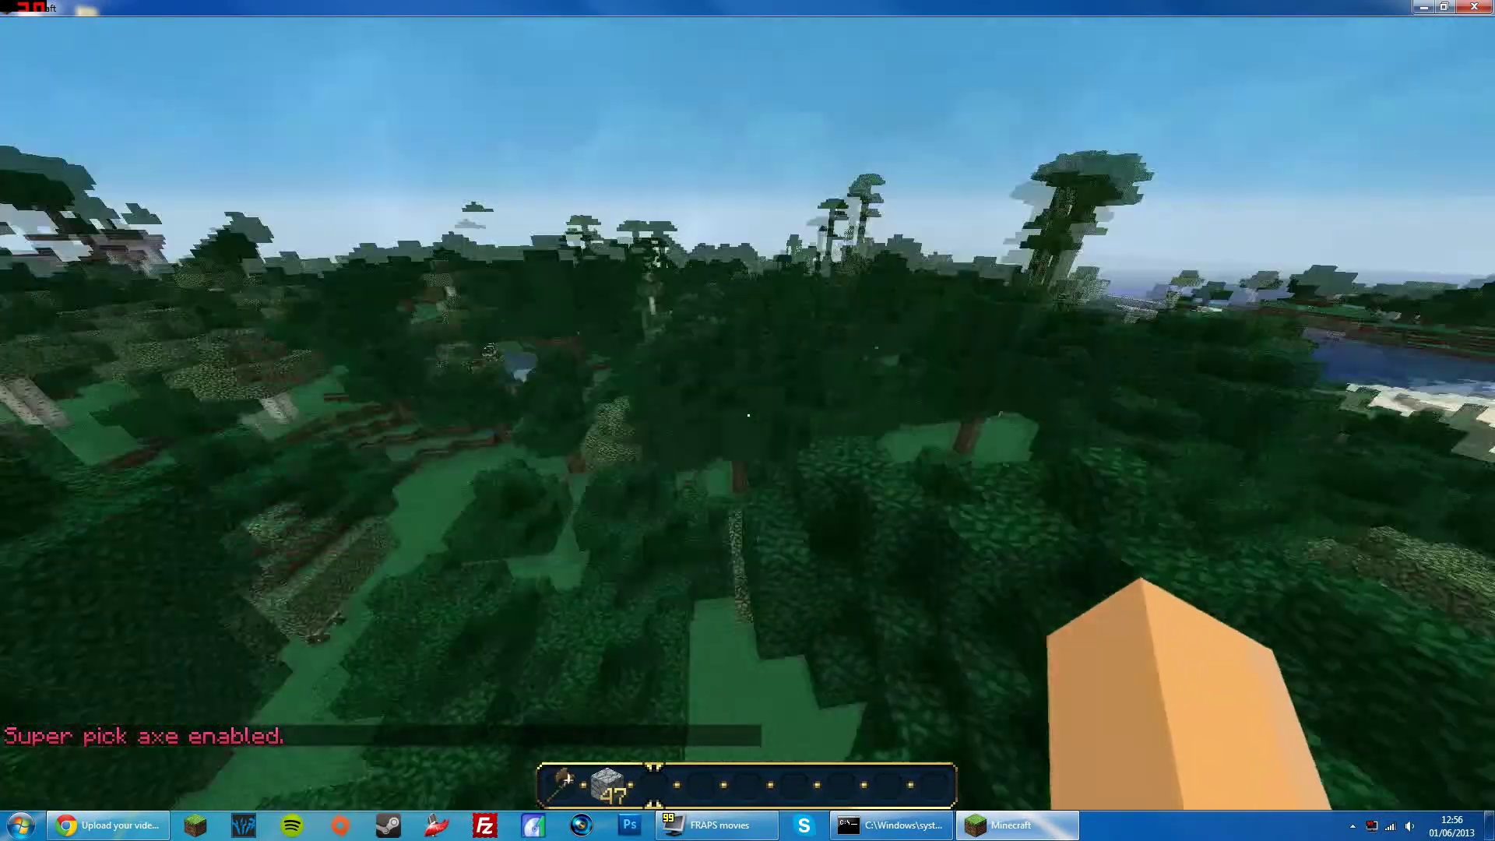
{"action": "key", "text": "w"}
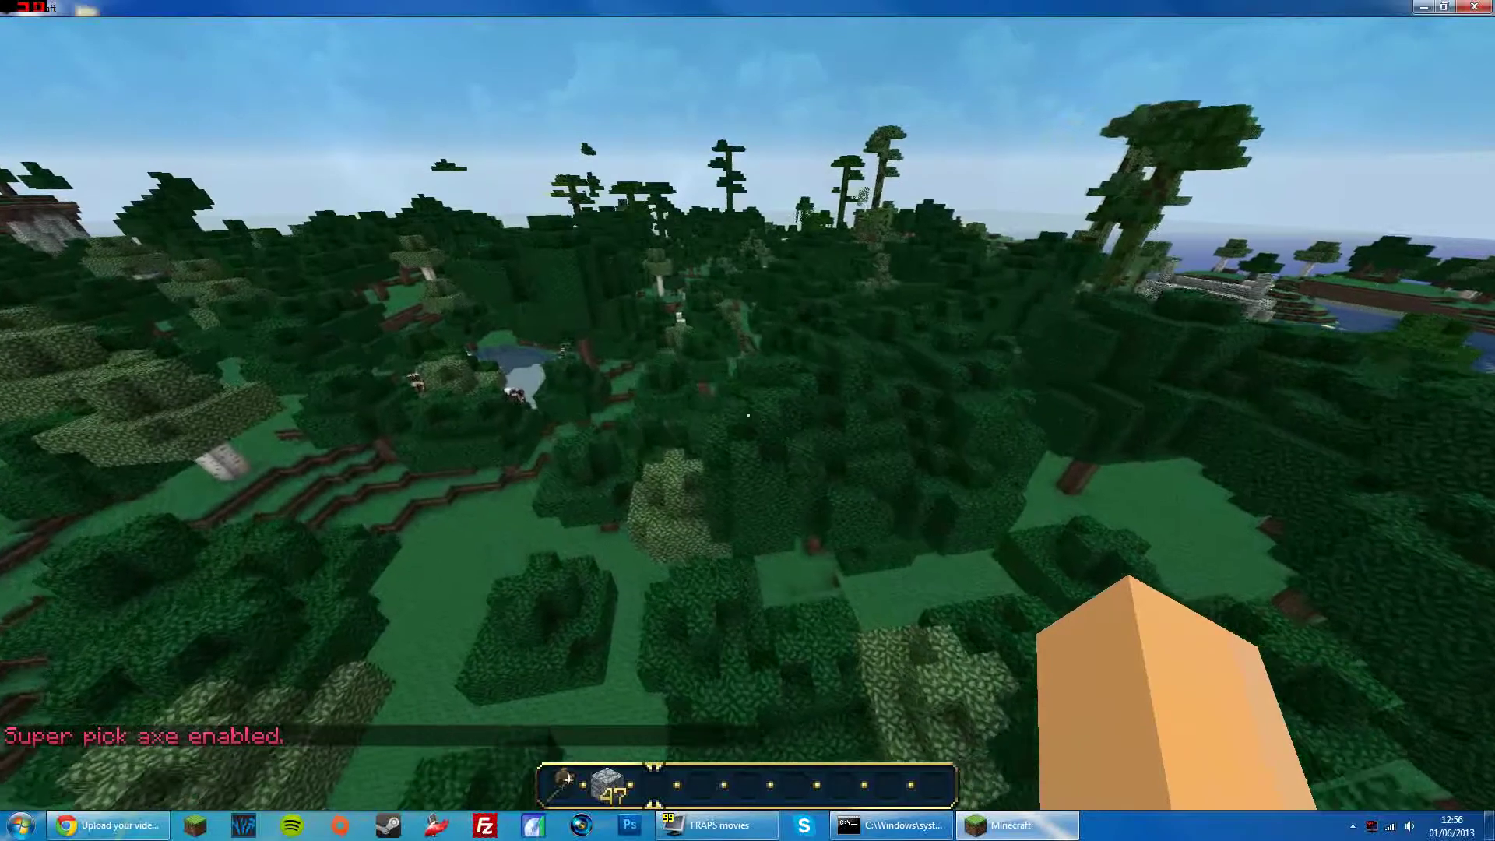
Fly on over the forest and list all available WorldEdit commands in the chat.
{"action": "key", "text": "w"}
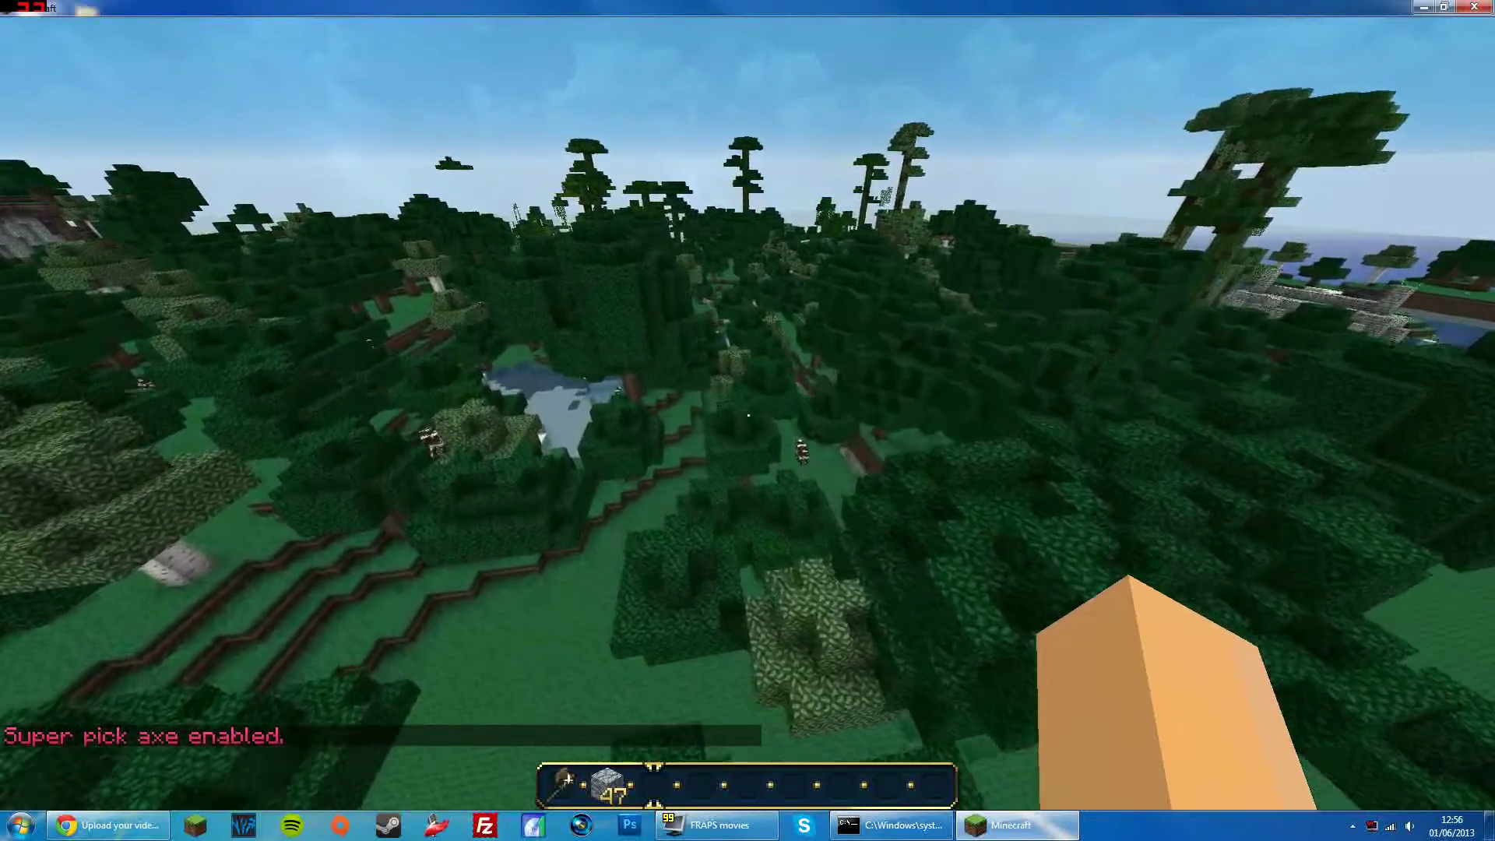
{"action": "key", "text": "slash"}
{"action": "type", "text": "/"}
{"action": "key", "text": "Return"}
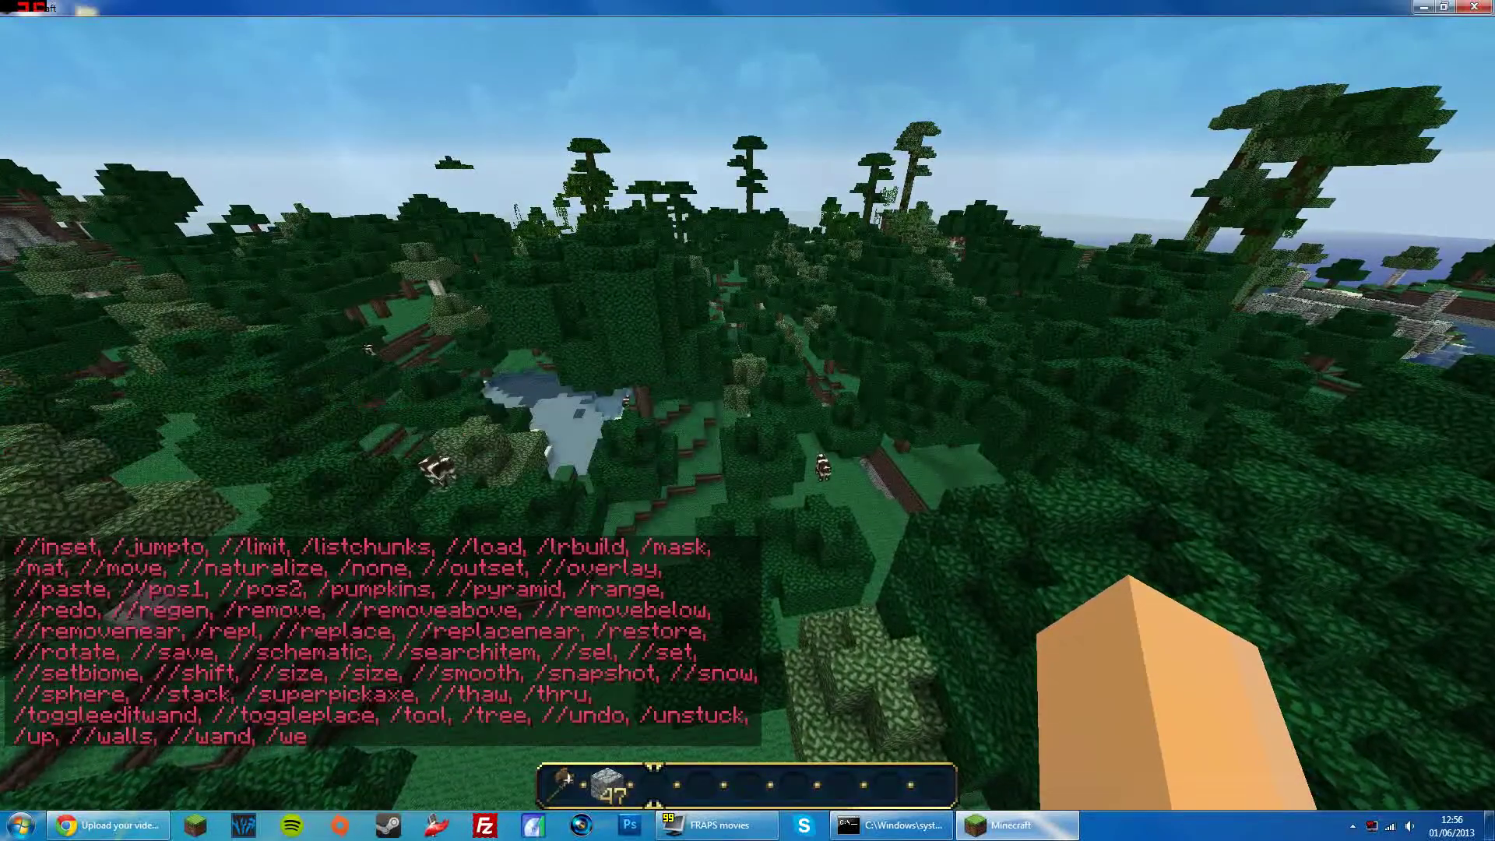
Kill the mobs in the surrounding forest with the /butcher command.
{"action": "key", "text": "t"}
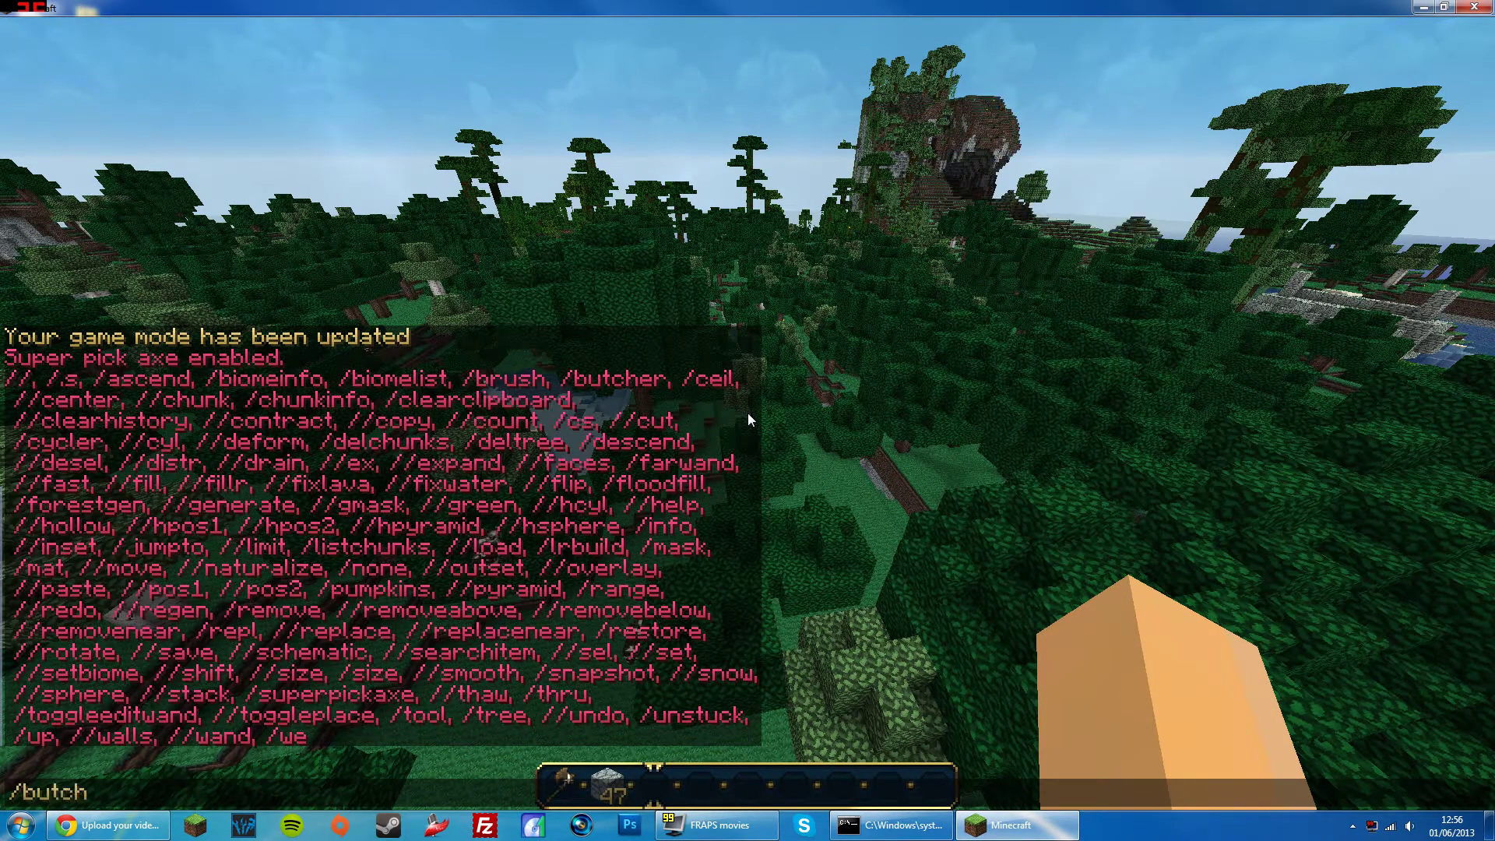
{"action": "type", "text": "er"}
{"action": "key", "text": "Return"}
{"action": "key", "text": "t"}
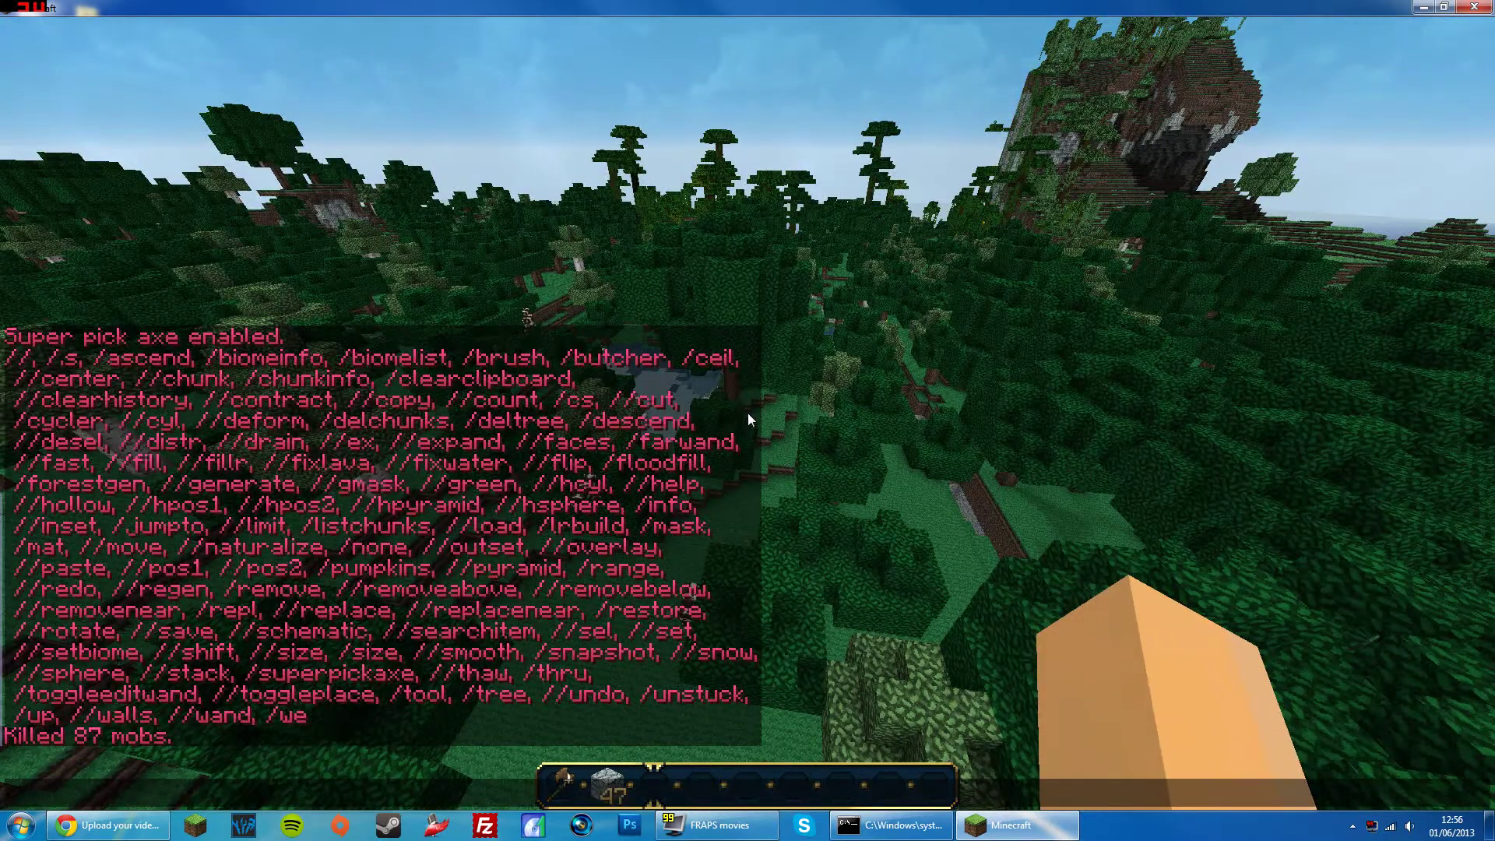
{"action": "key", "text": "Escape"}
Select the stone walls in the forest with the wooden axe from (79, 67, 250) to (83, 64, 246) and copy the region.
{"action": "key", "text": "1"}
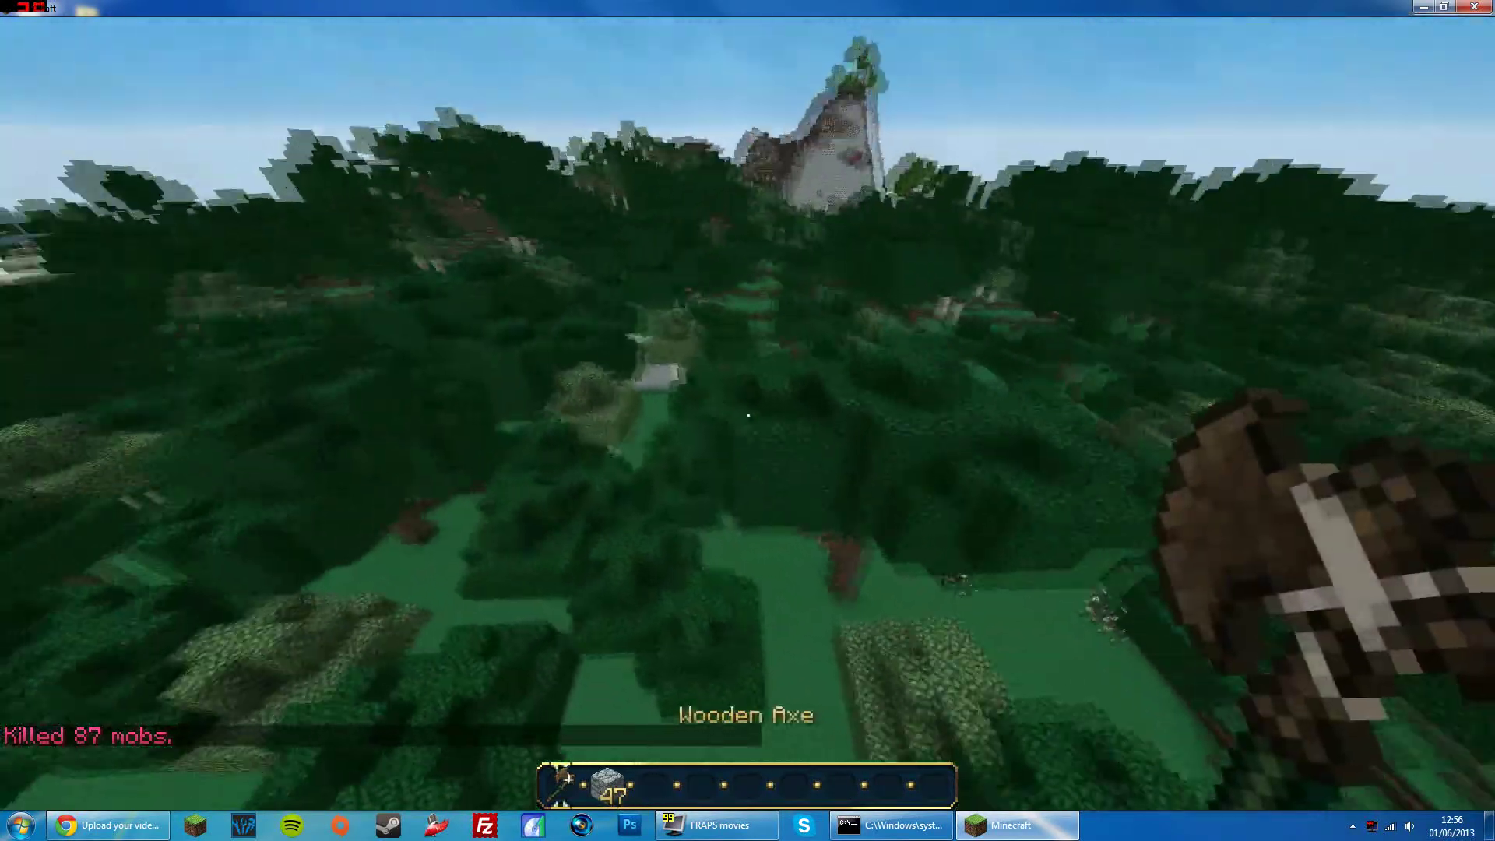
{"action": "key", "text": "w"}
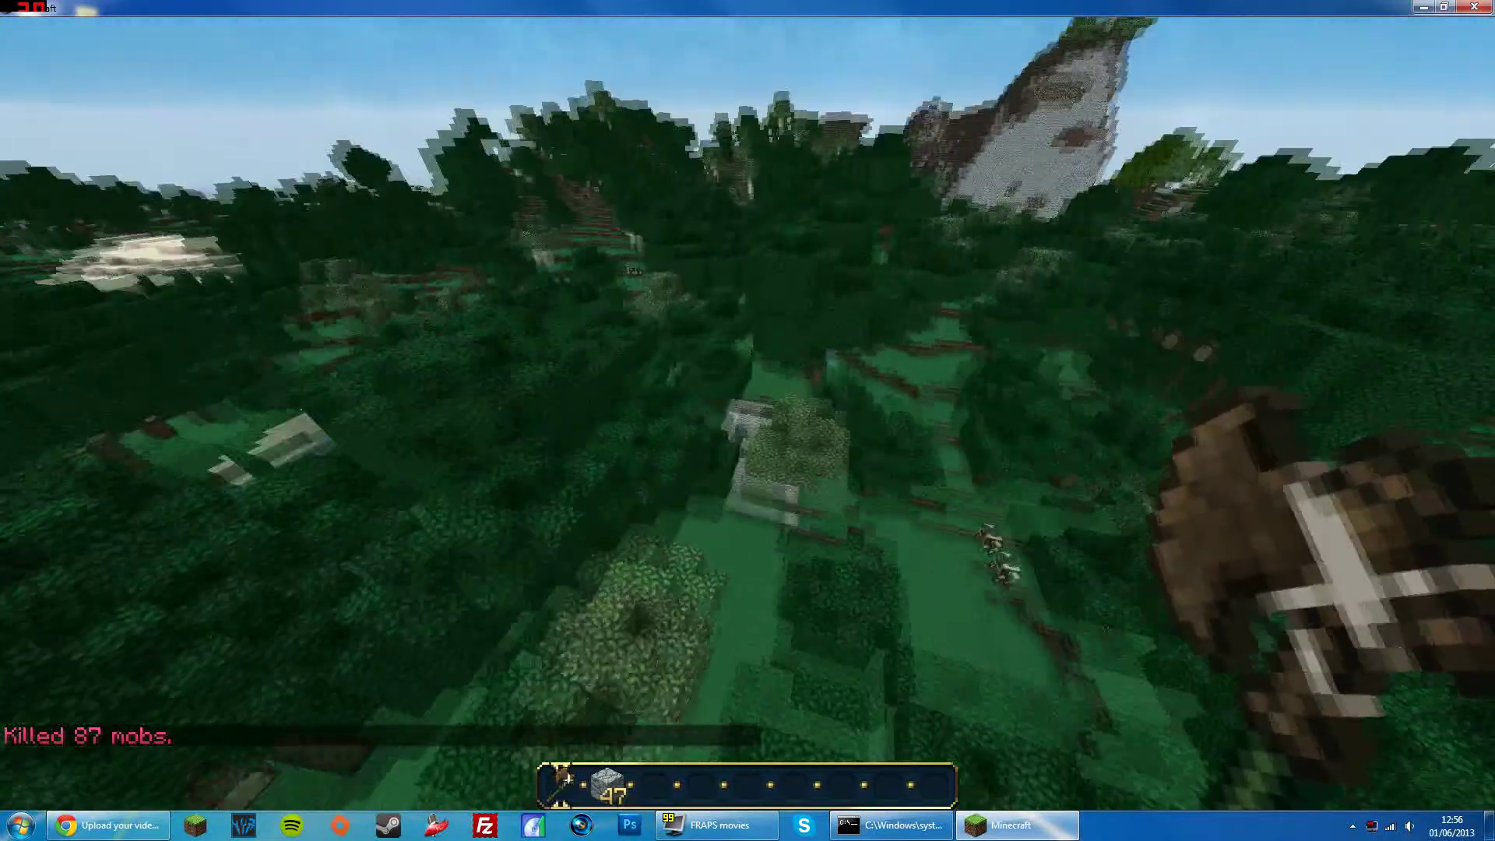
{"action": "key", "text": "w"}
{"action": "key", "text": "shift"}
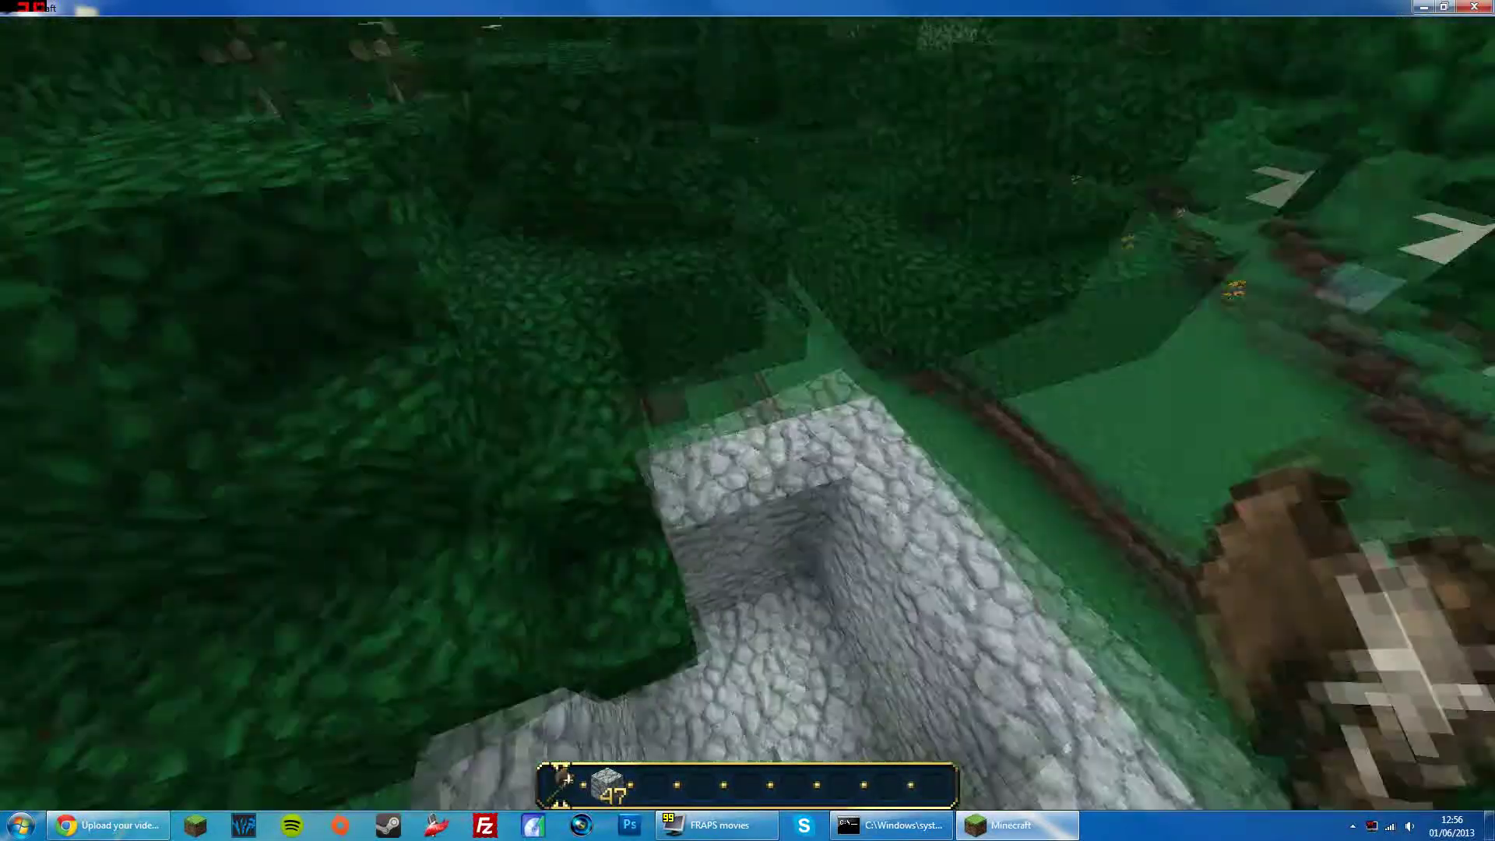
{"action": "key", "text": "w"}
{"action": "key", "text": "shift"}
{"action": "key", "text": "space"}
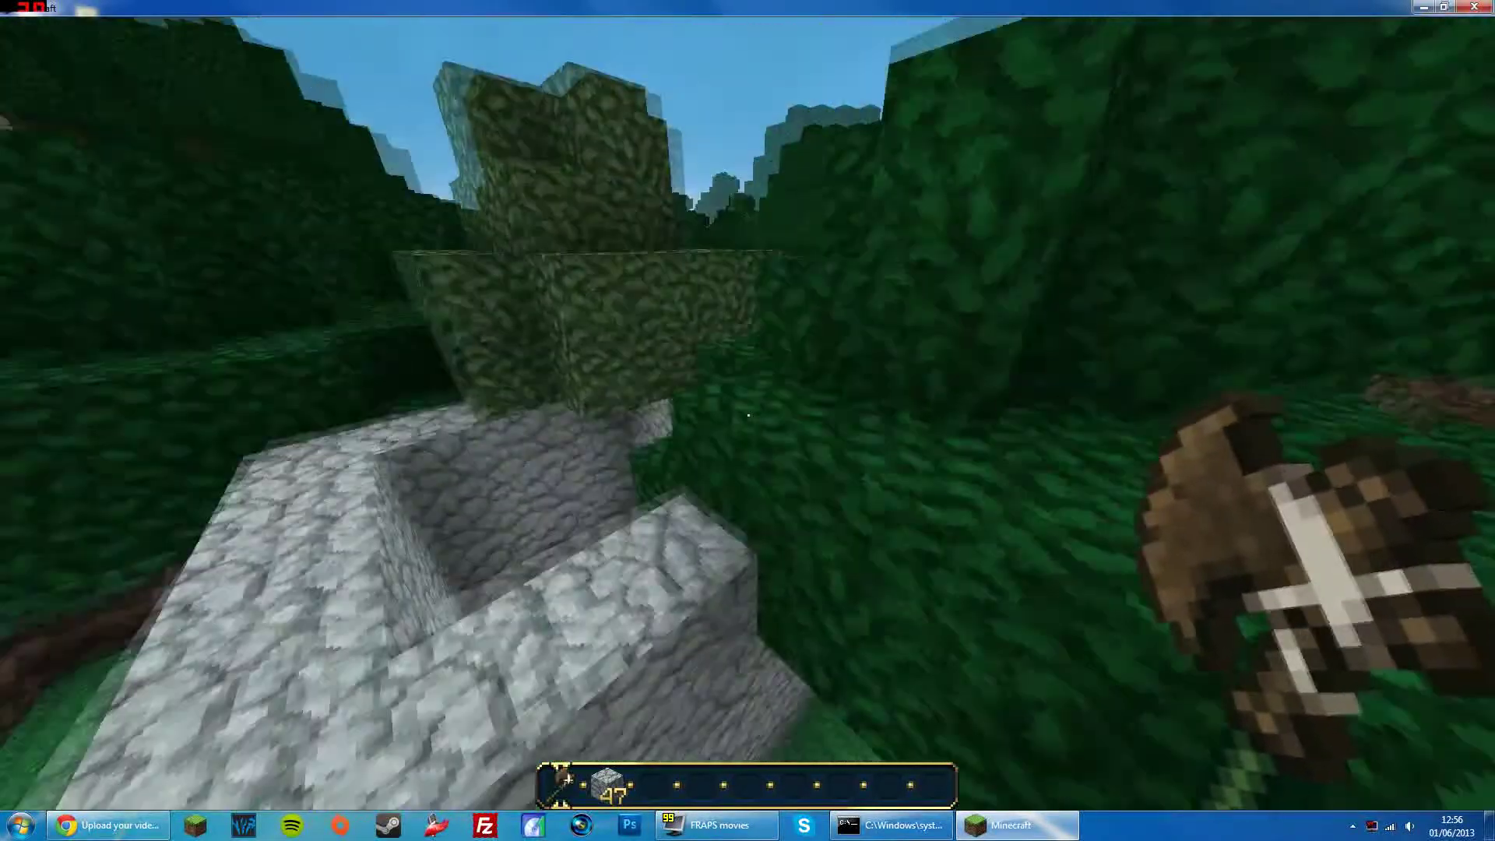
{"action": "key", "text": "3"}
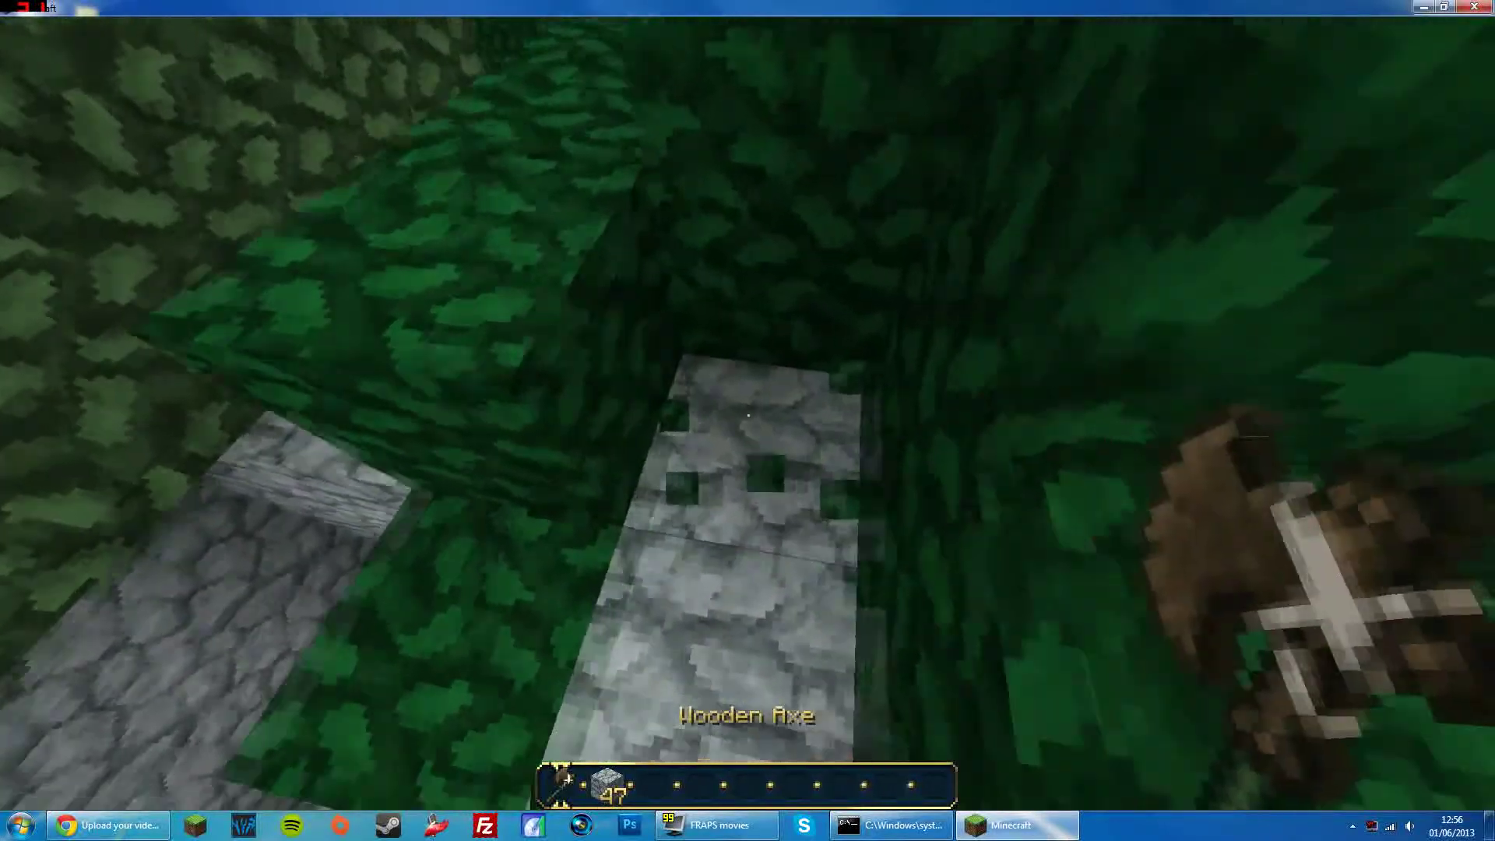
{"action": "left_click", "coordinate": [747, 415]}
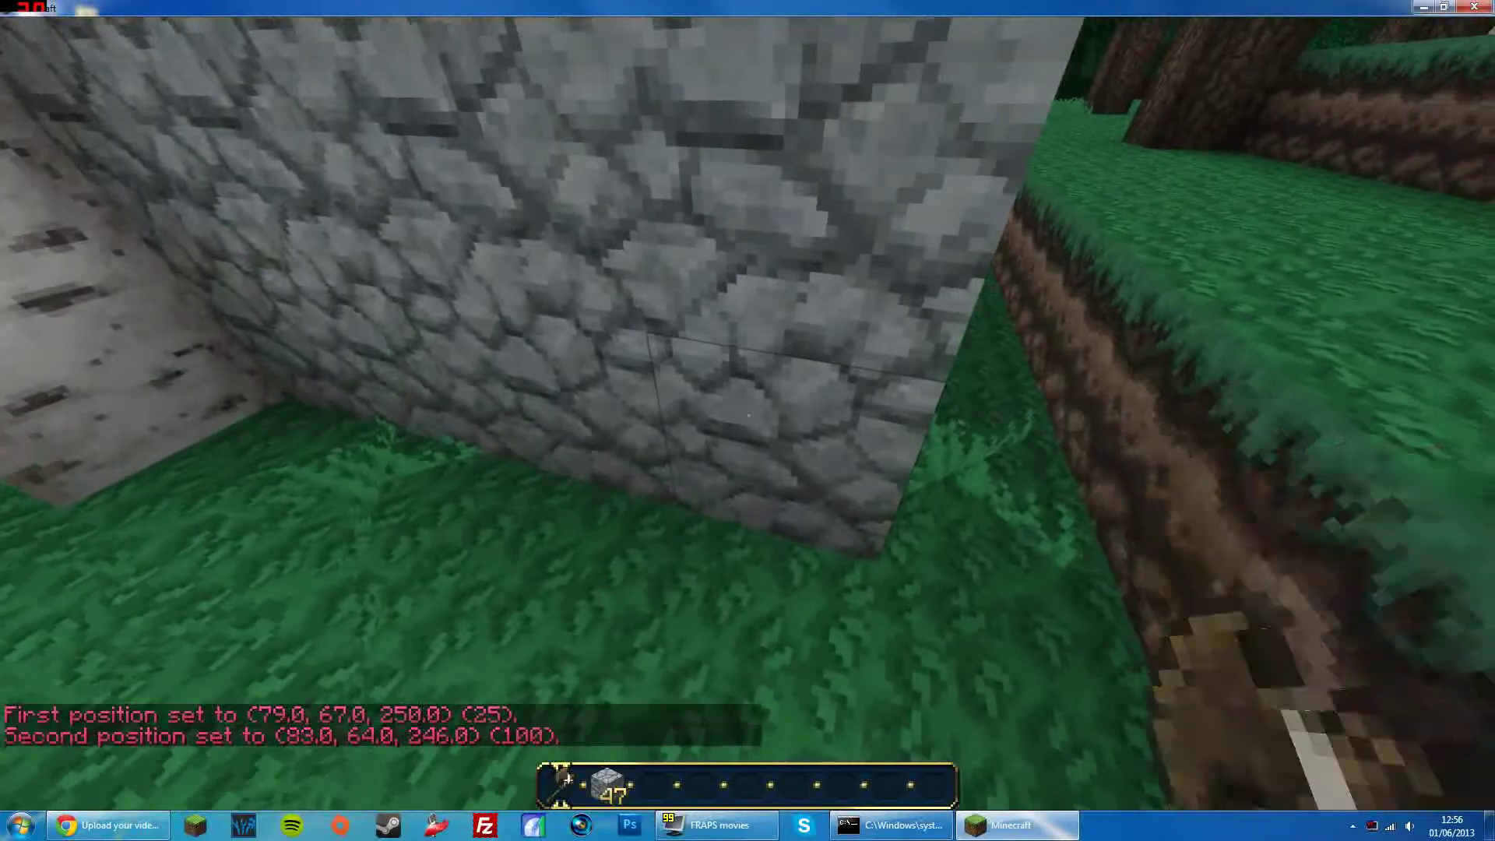
{"action": "right_click", "coordinate": [747, 421]}
{"action": "key", "text": "3"}
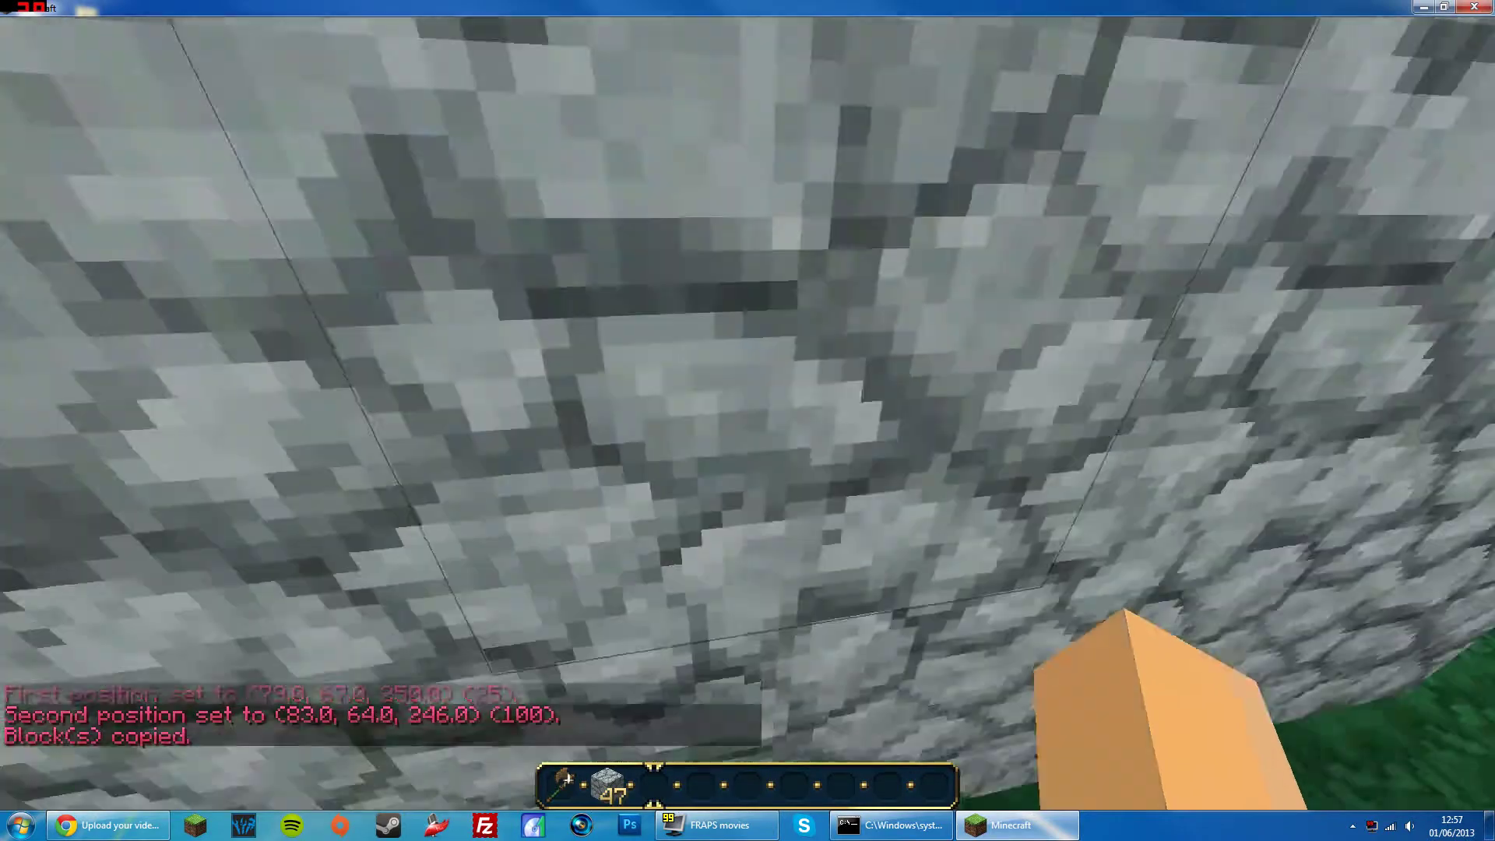
Fly to the open sand beside the water and place the copied walls there with the //paste command.
{"action": "key", "text": "space"}
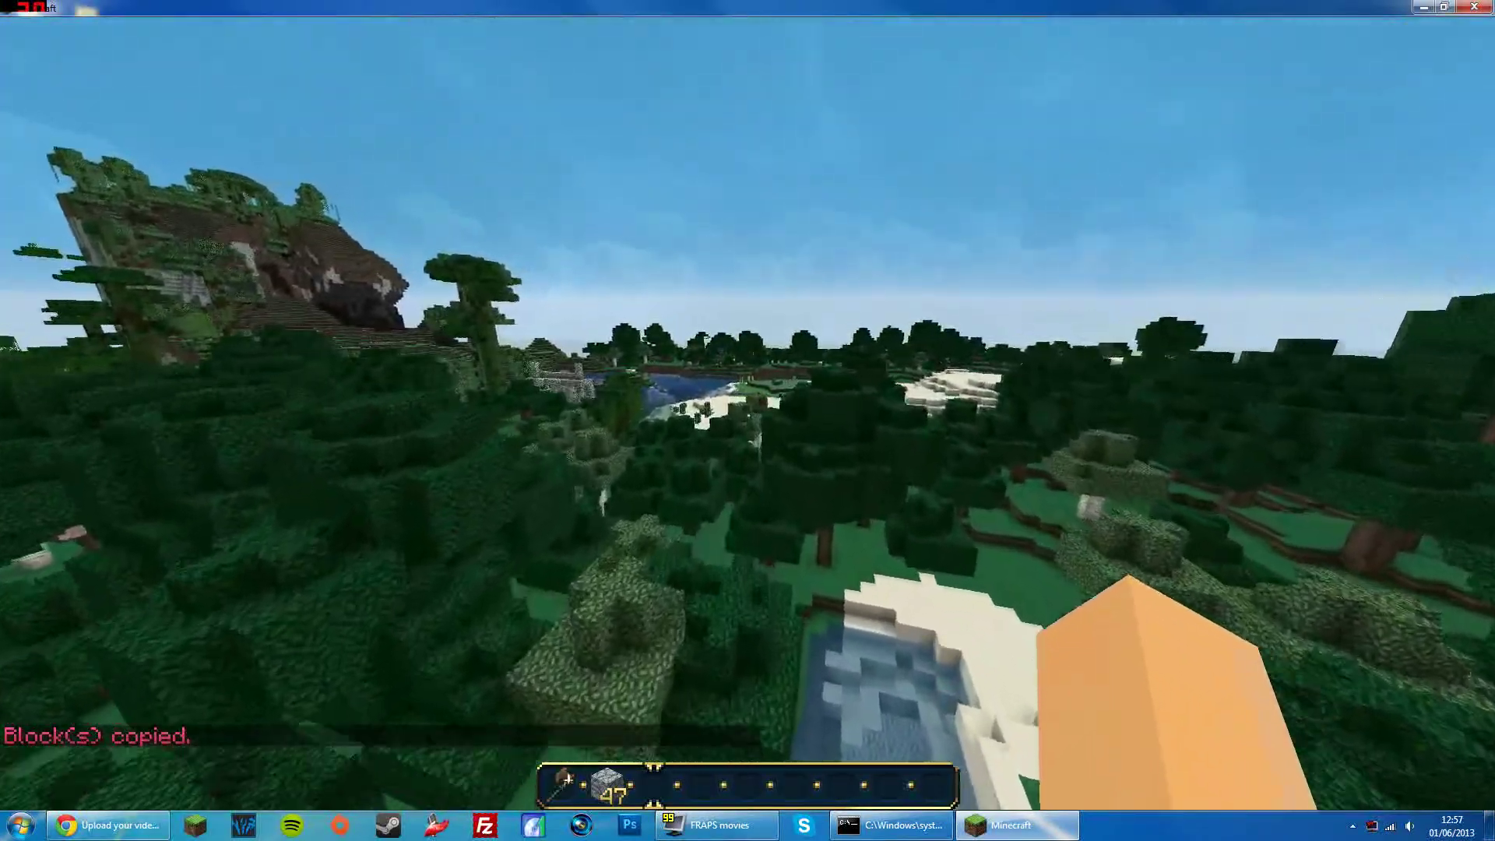
{"action": "key", "text": "ctrl"}
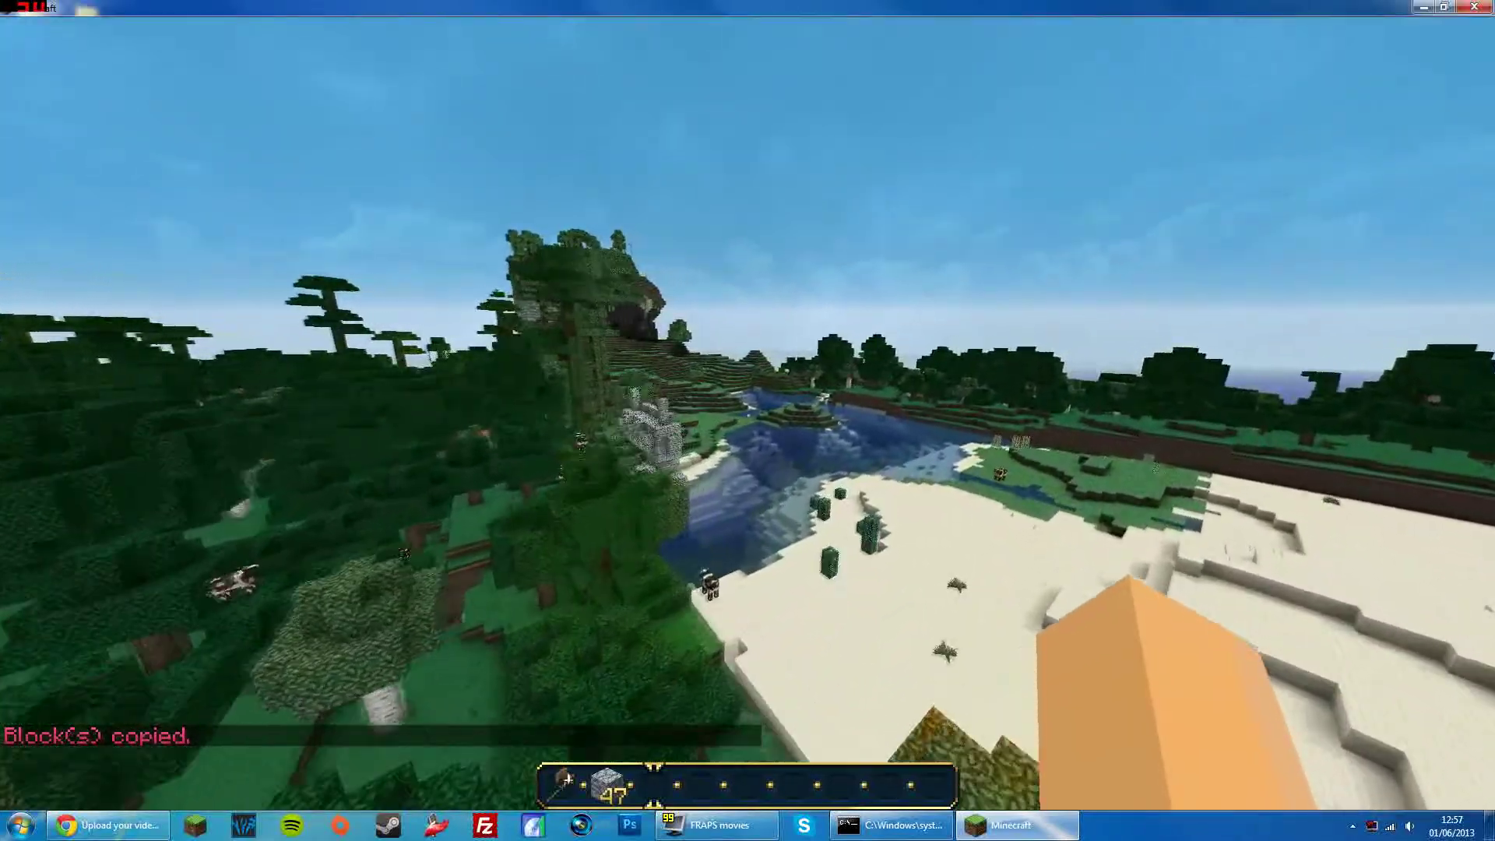
{"action": "key", "text": "w"}
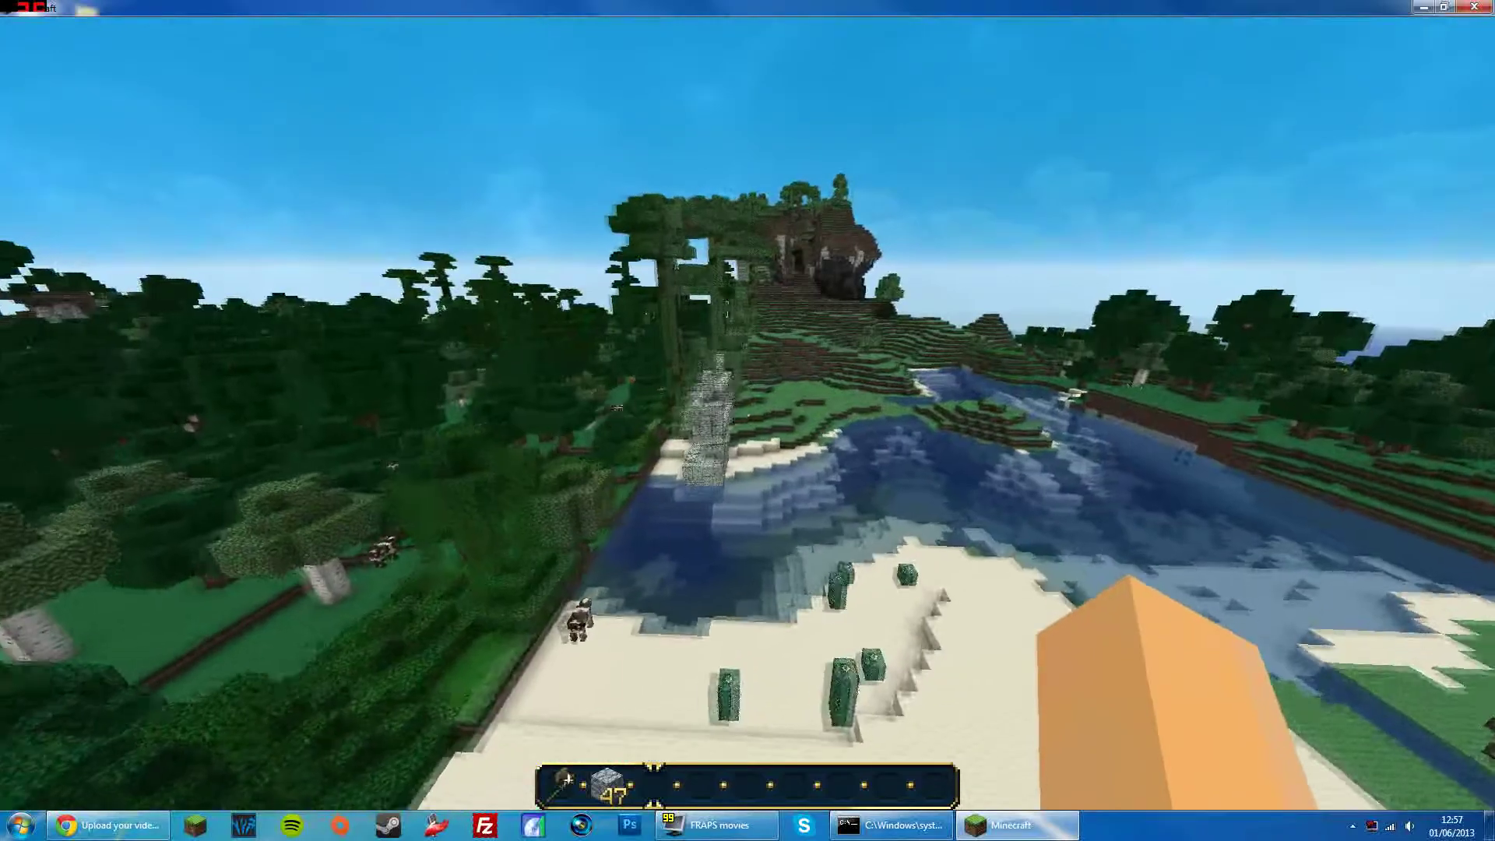
{"action": "key", "text": "c"}
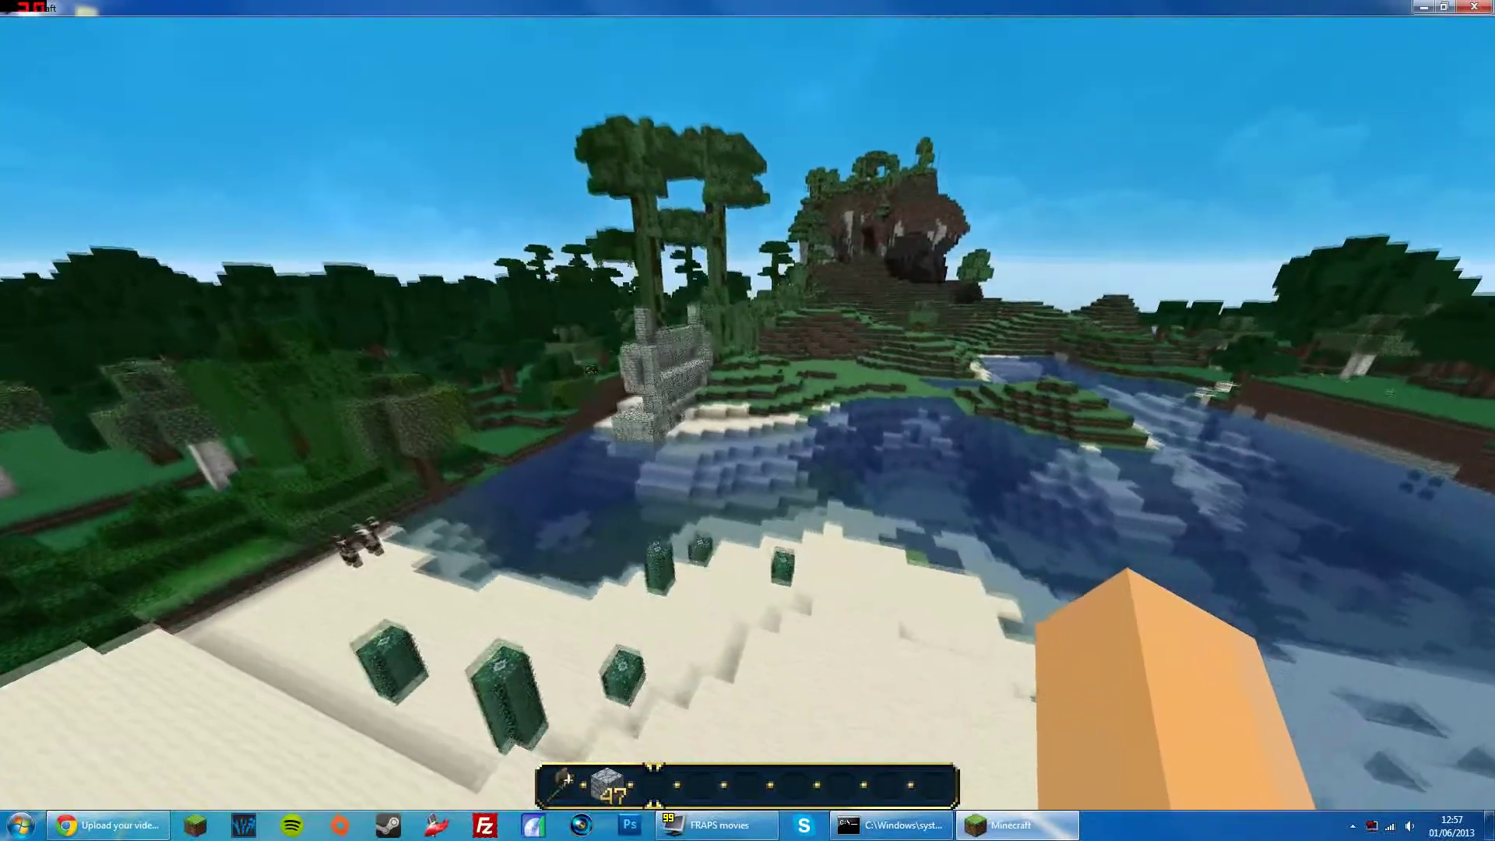
{"action": "key", "text": "w"}
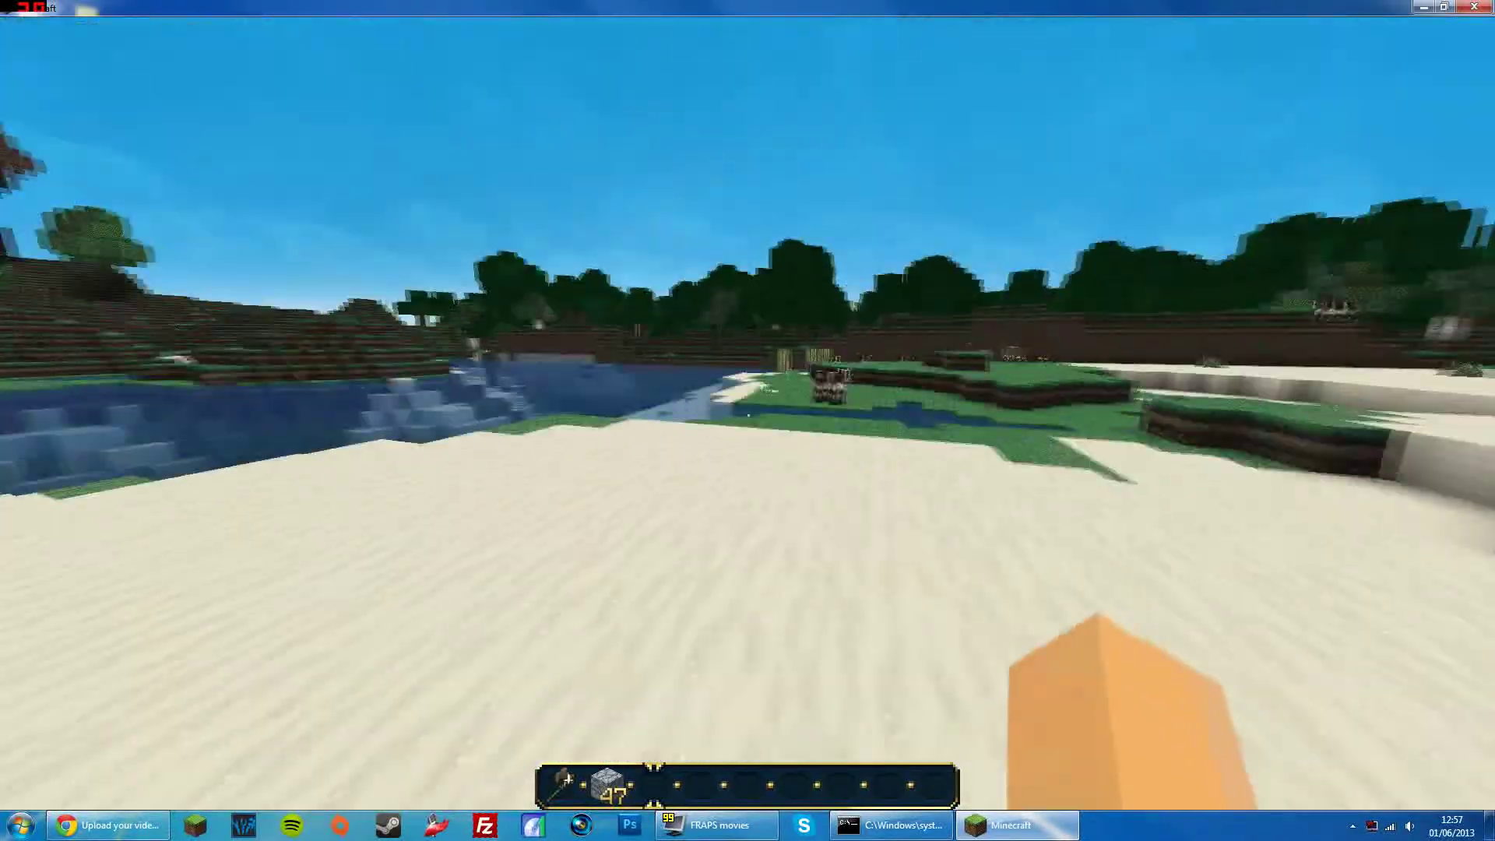
{"action": "key", "text": "w"}
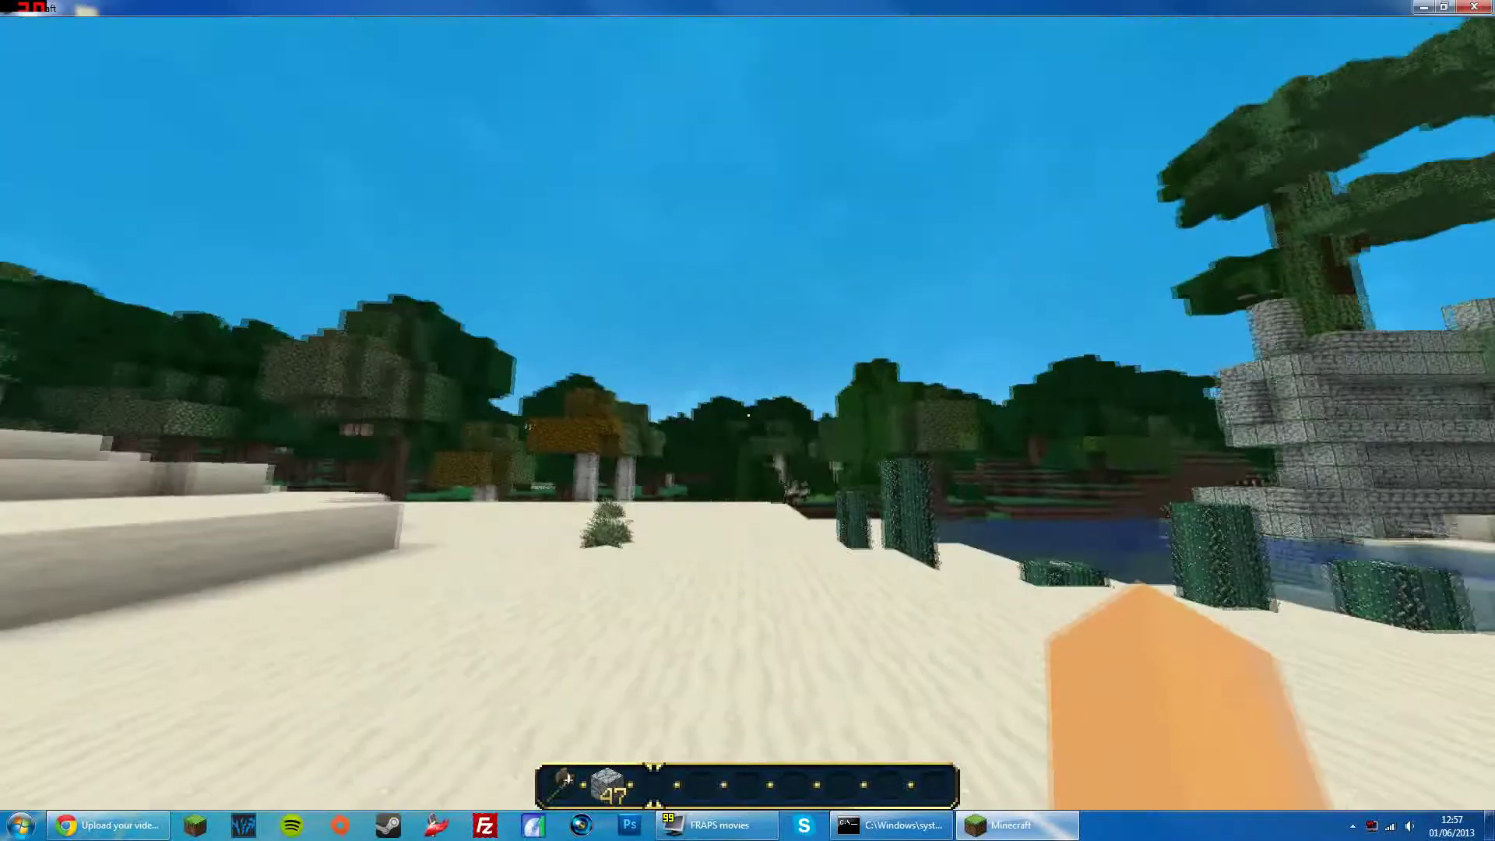
{"action": "key", "text": "slash"}
{"action": "type", "text": "//"}
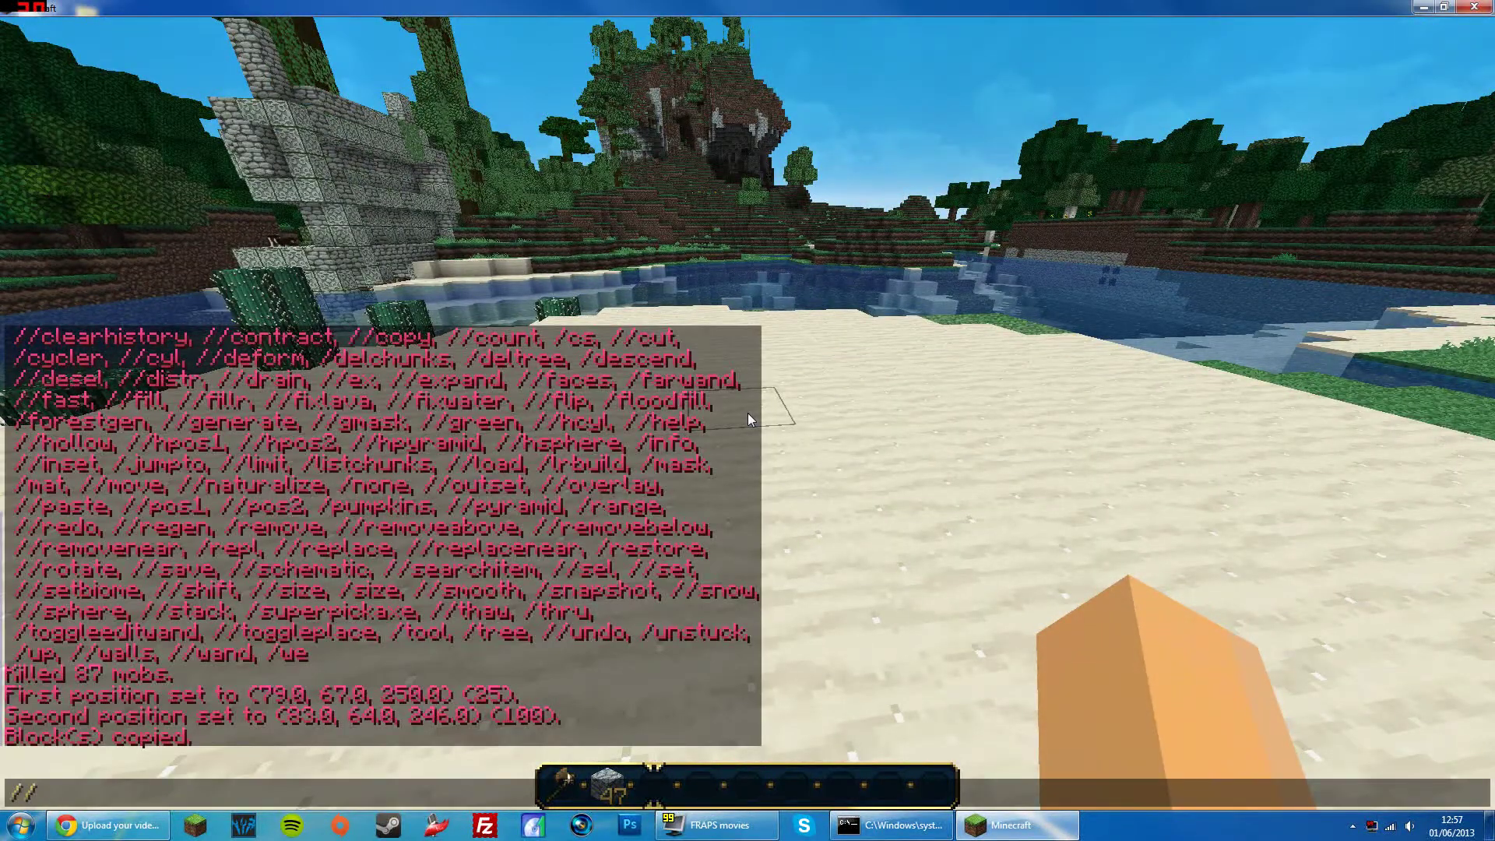
{"action": "type", "text": "paste"}
{"action": "key", "text": "Return"}
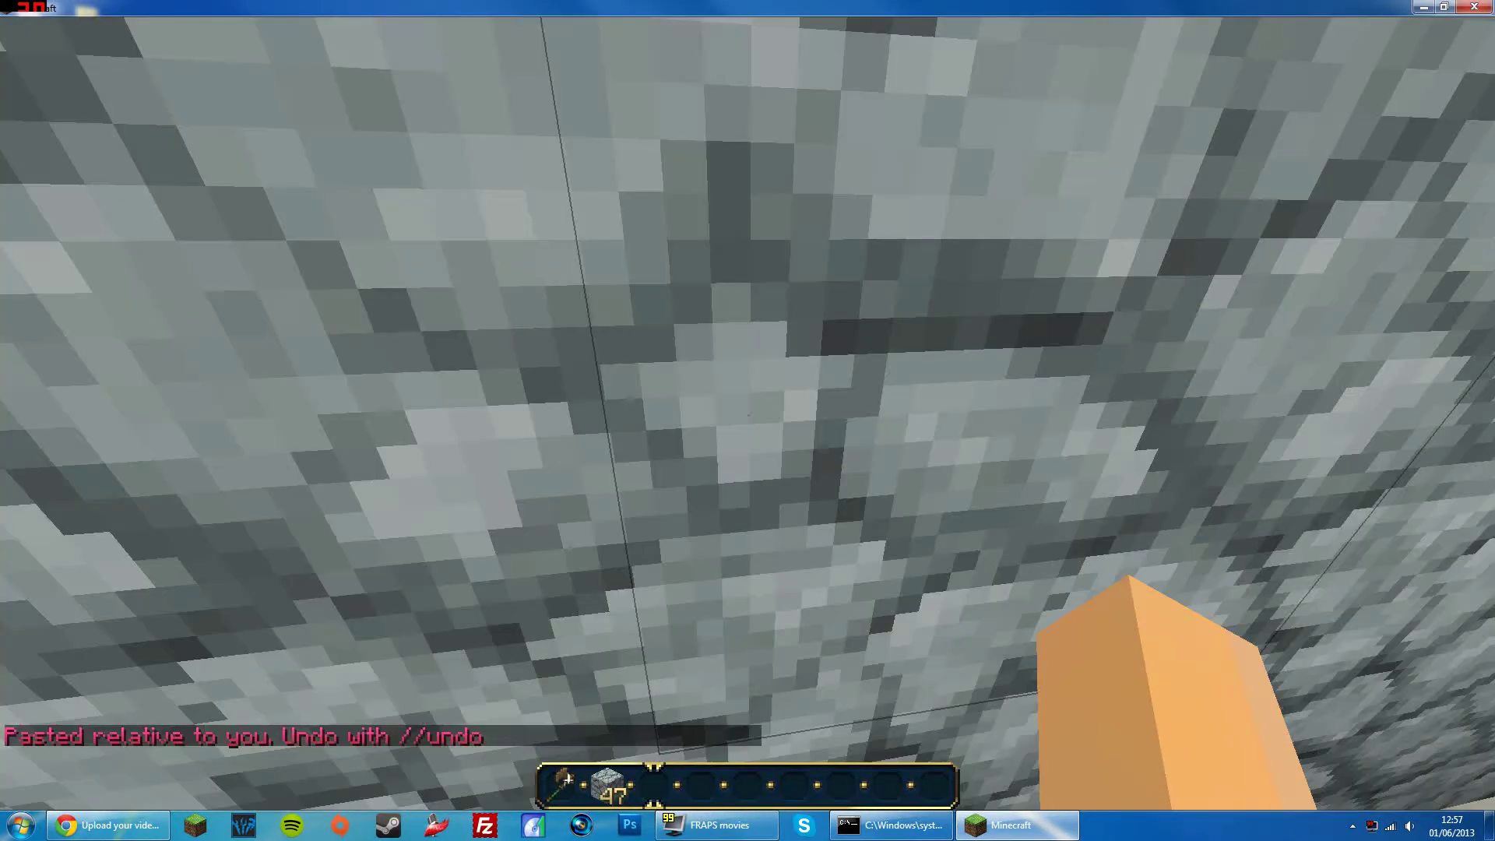
Examine the pasted stone structure from outside and above, and review the WorldEdit command list in the chat history.
{"action": "key", "text": "s"}
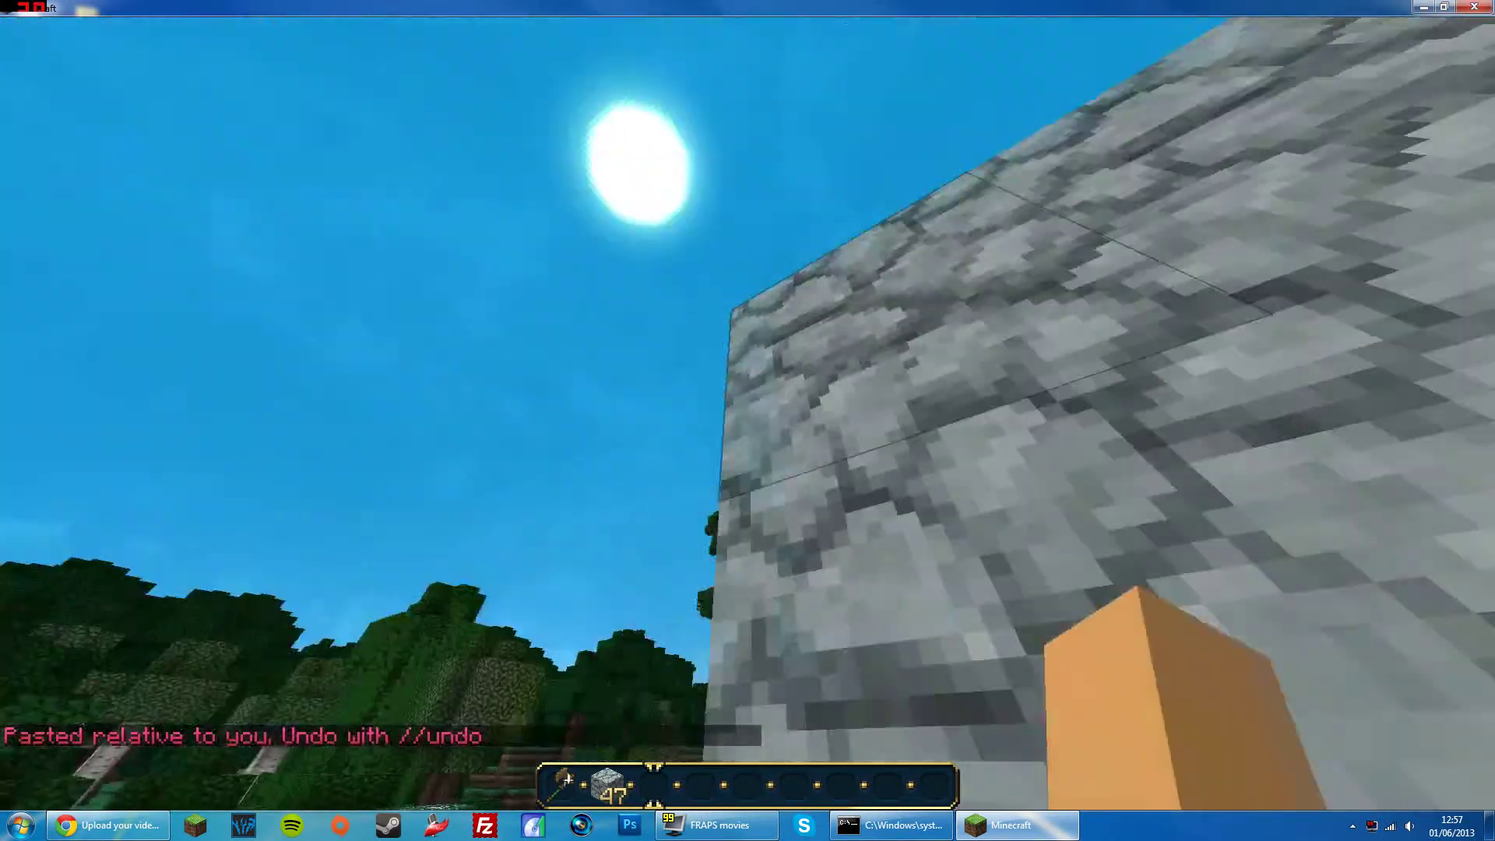
{"action": "key", "text": "space"}
{"action": "scroll", "coordinate": [748, 415], "scroll_direction": "up", "scroll_amount": 1}
{"action": "scroll", "coordinate": [748, 415], "scroll_direction": "up", "scroll_amount": 1}
{"action": "key", "text": "w"}
{"action": "key", "text": "shift"}
{"action": "scroll", "coordinate": [747, 415], "scroll_direction": "down", "scroll_amount": 2}
{"action": "key", "text": "space"}
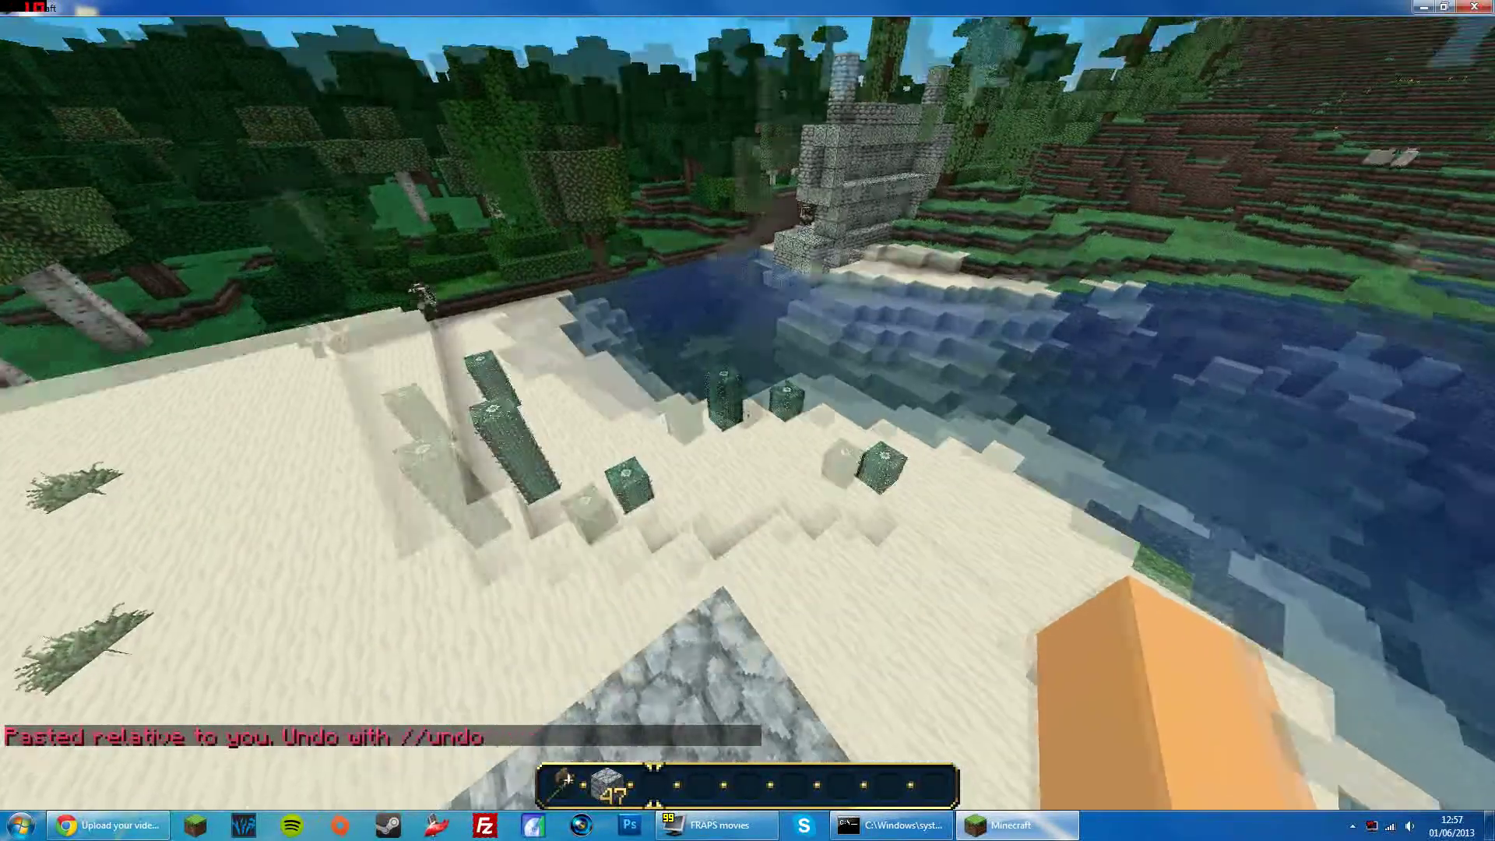
{"action": "key", "text": "e"}
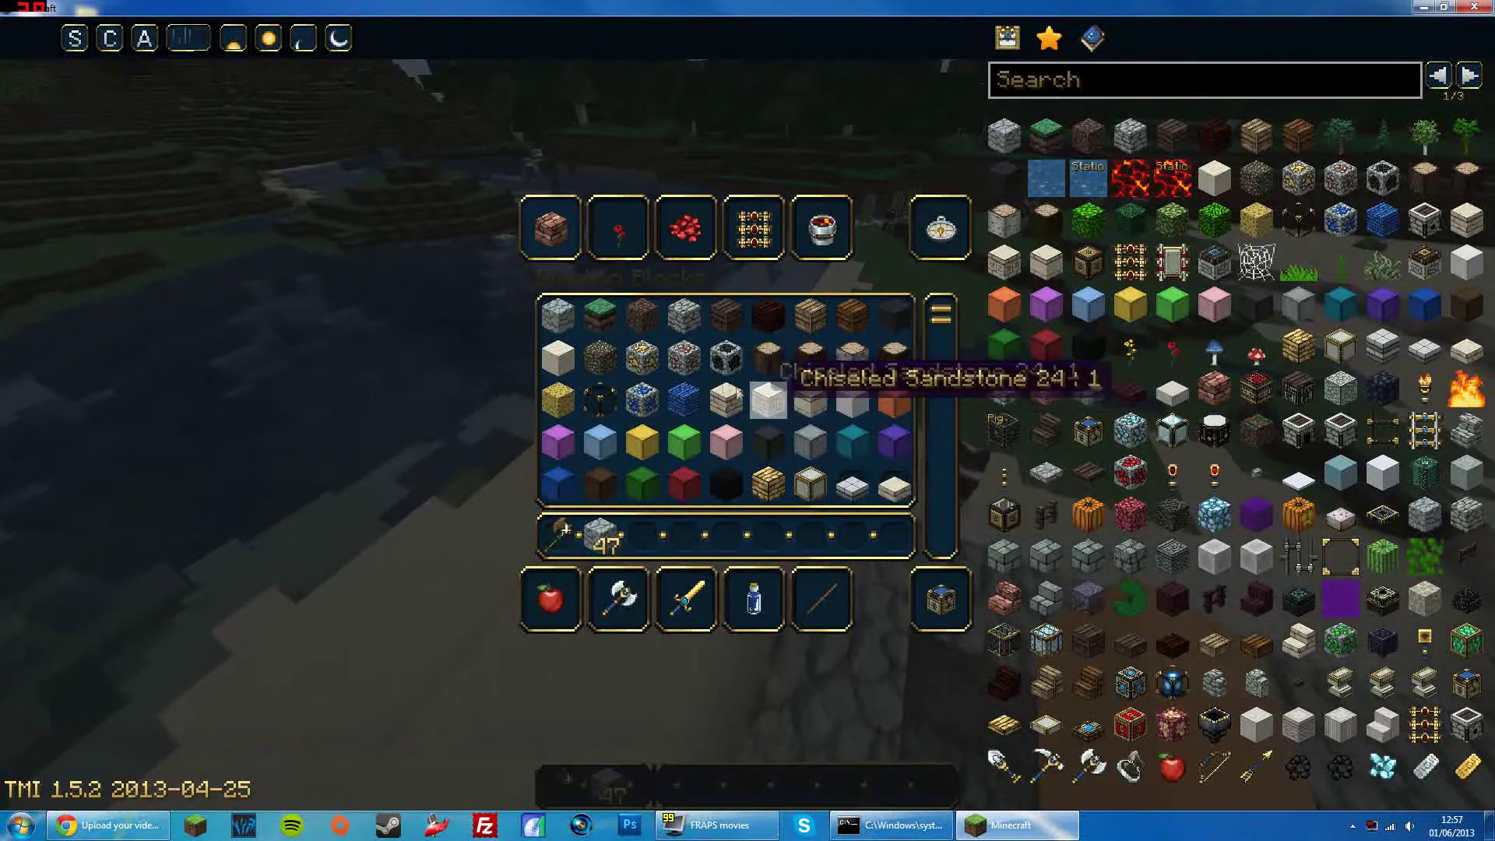
{"action": "key", "text": "e"}
{"action": "key", "text": "t"}
{"action": "scroll", "coordinate": [454, 517], "scroll_direction": "up", "scroll_amount": 1}
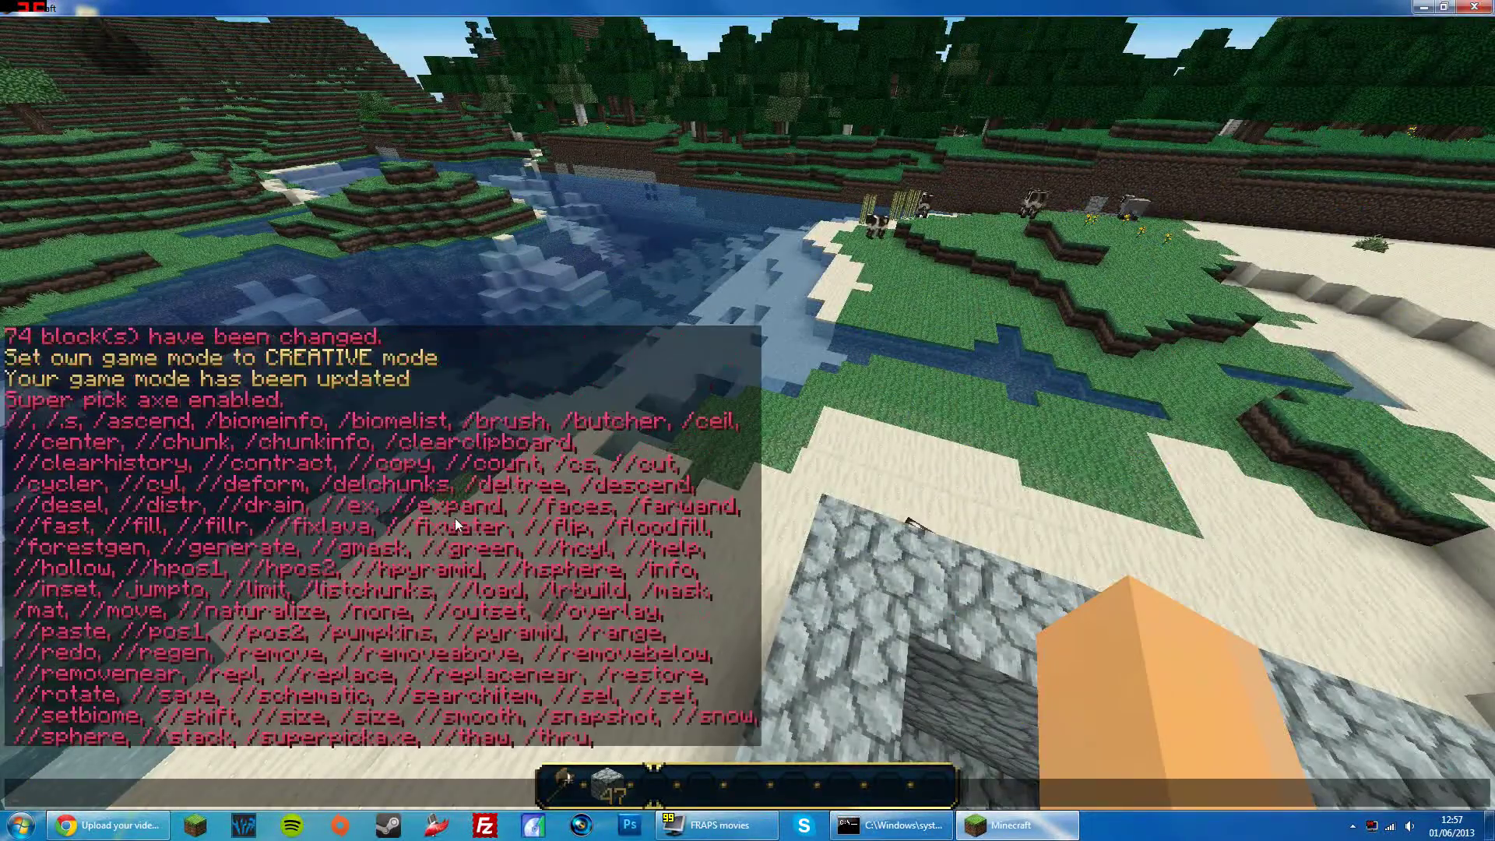
{"action": "key", "text": "Escape"}
Set the first selection position at the top corner of the pasted walls, (-12, 68, 285), with the //pos1 command.
{"action": "key", "text": "1"}
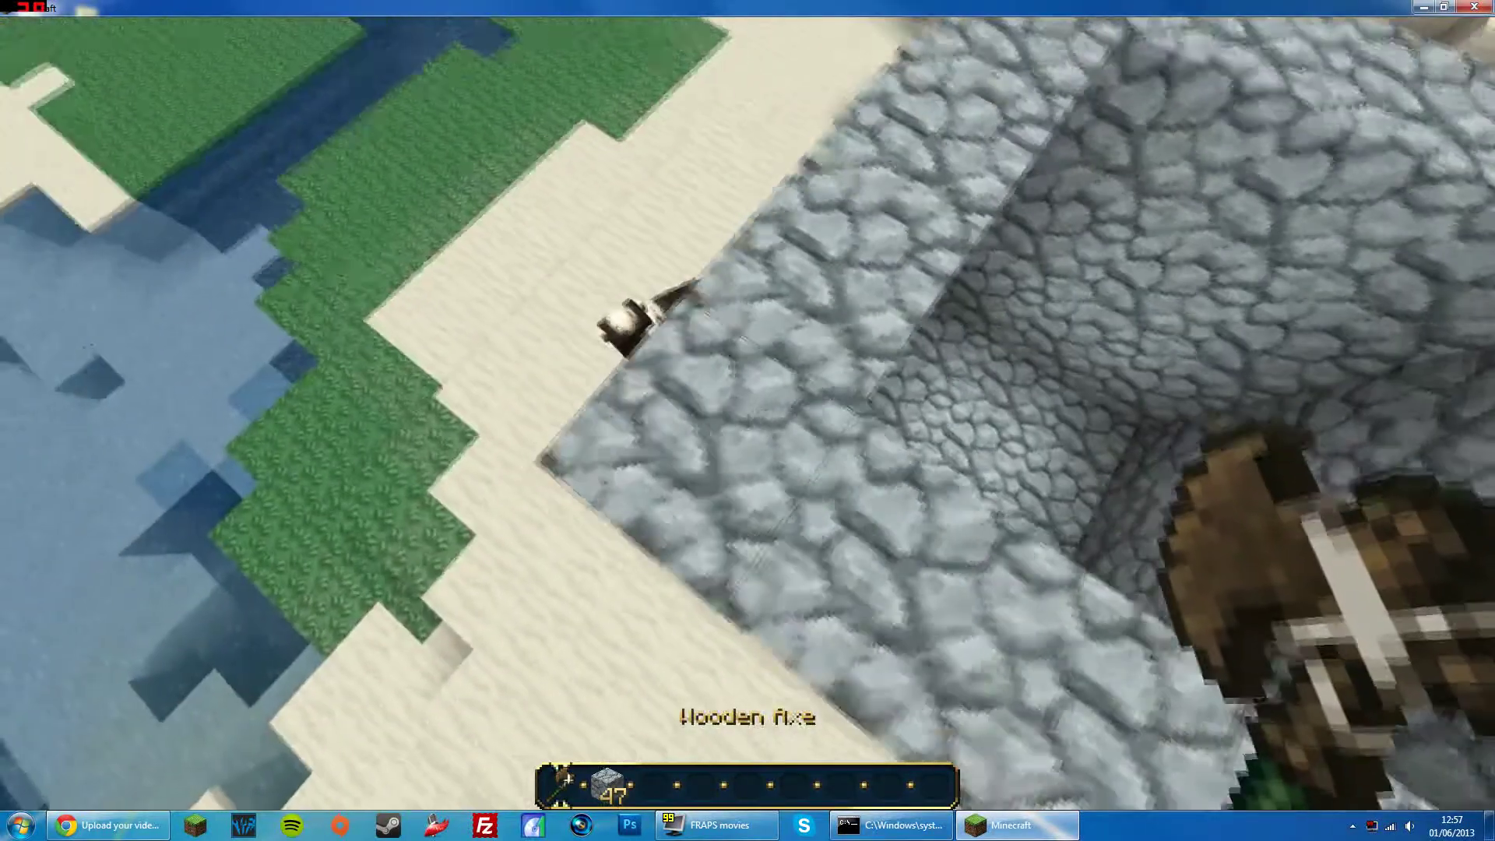
{"action": "type", "text": "t//"}
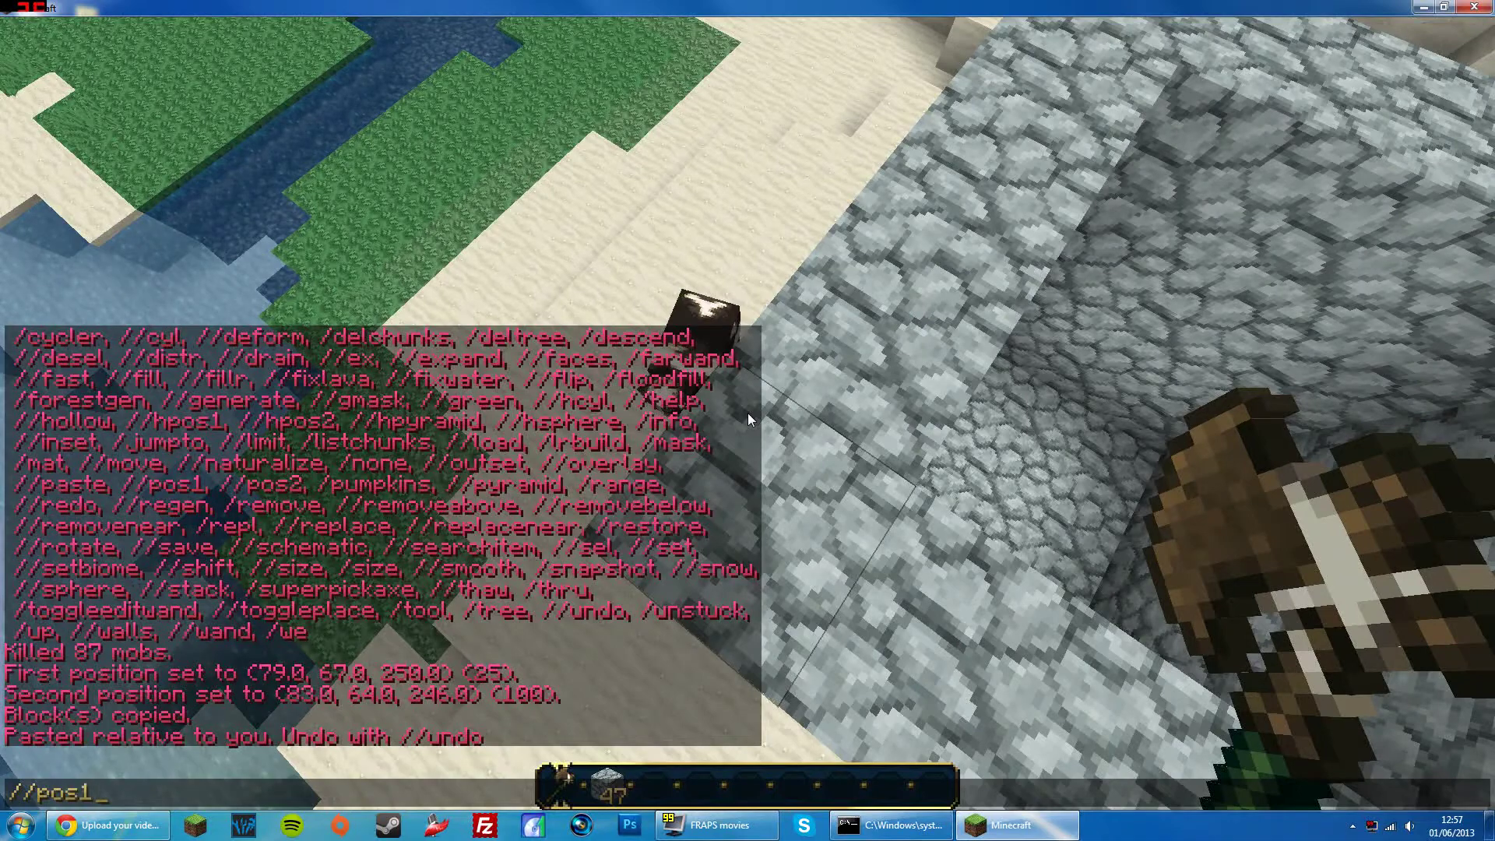
{"action": "type", "text": "pos1"}
{"action": "key", "text": "Return"}
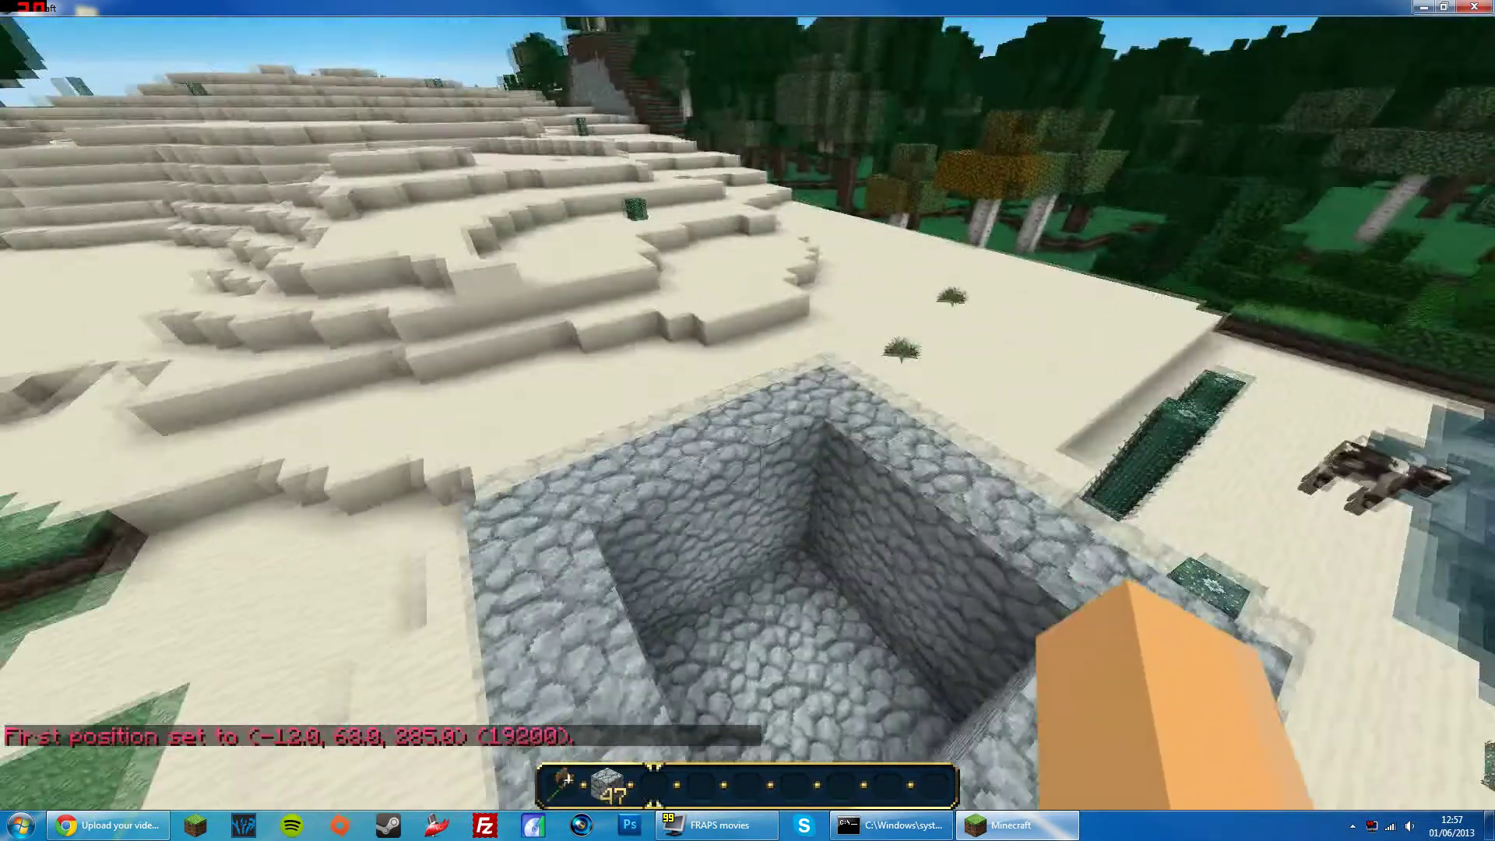
Descend to the opposite ground corner of the pasted walls and set the second position at (-7, 64, 280) with //pos2.
{"action": "key", "text": "d"}
{"action": "key", "text": "shift"}
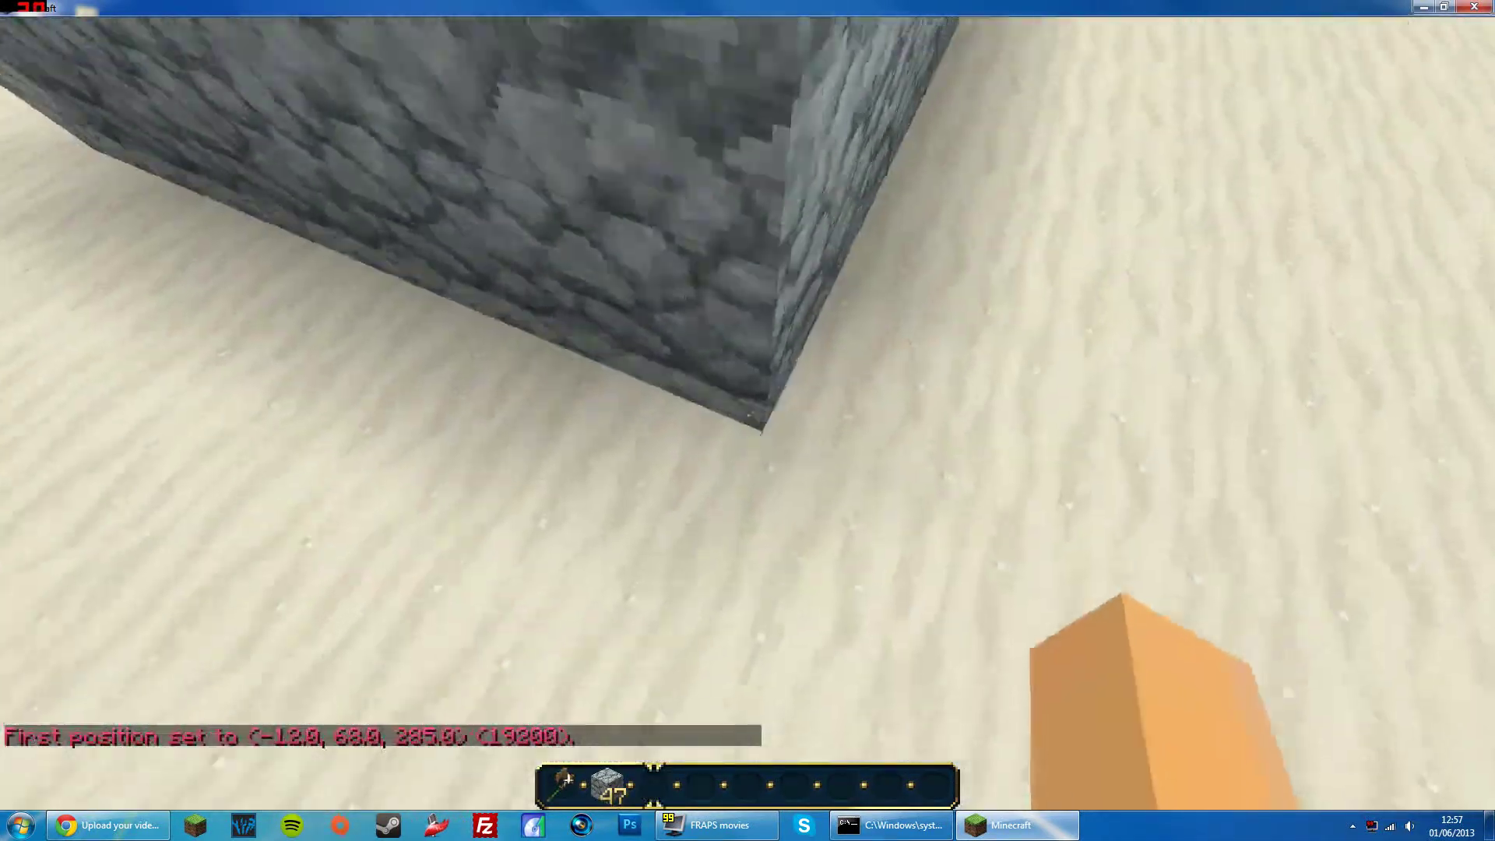
{"action": "key", "text": "slash"}
{"action": "type", "text": "//"}
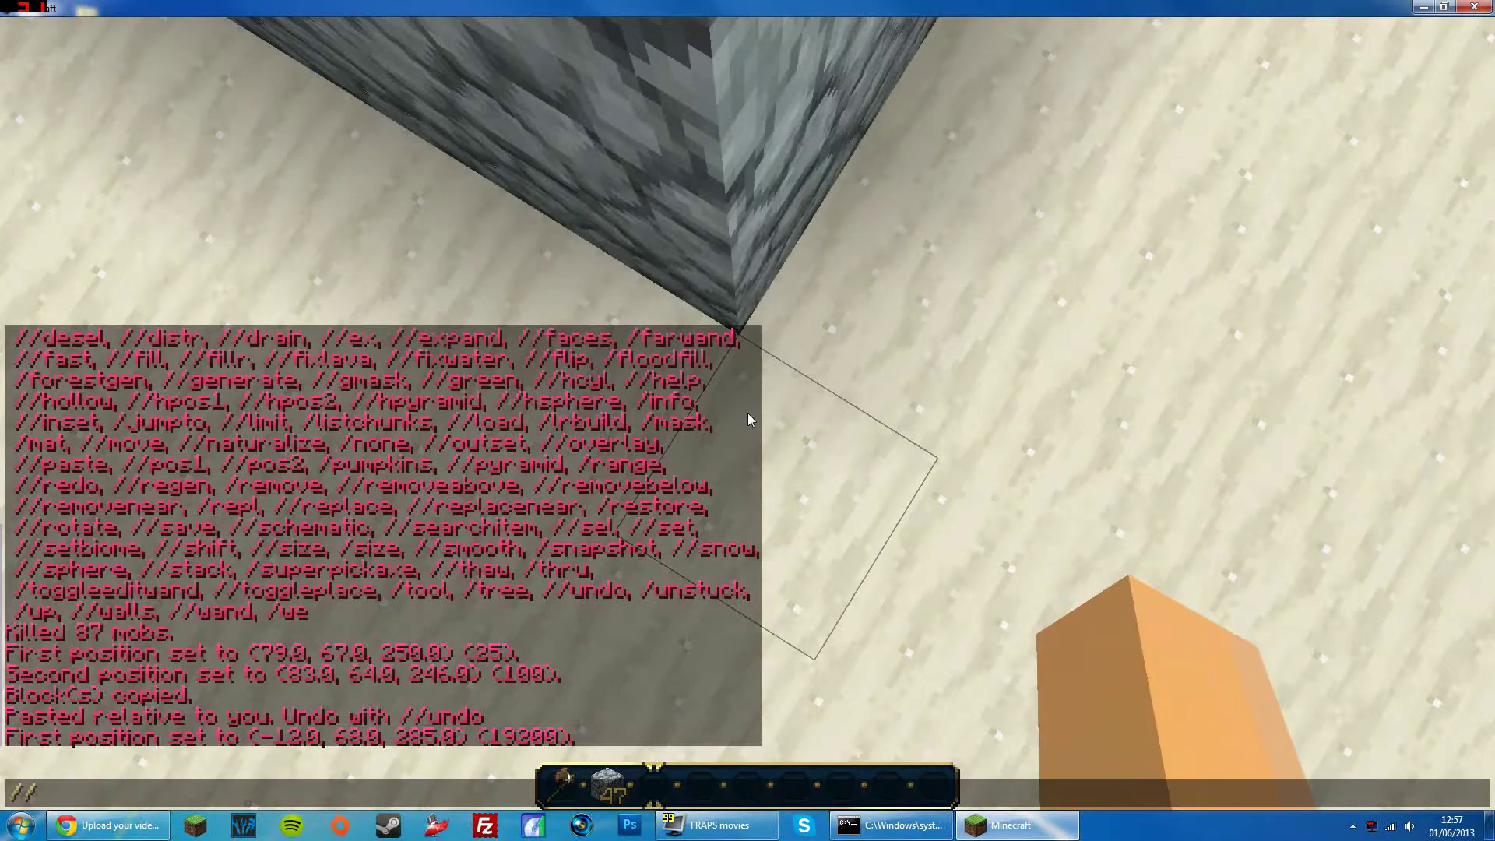
{"action": "type", "text": "pos2"}
{"action": "key", "text": "Return"}
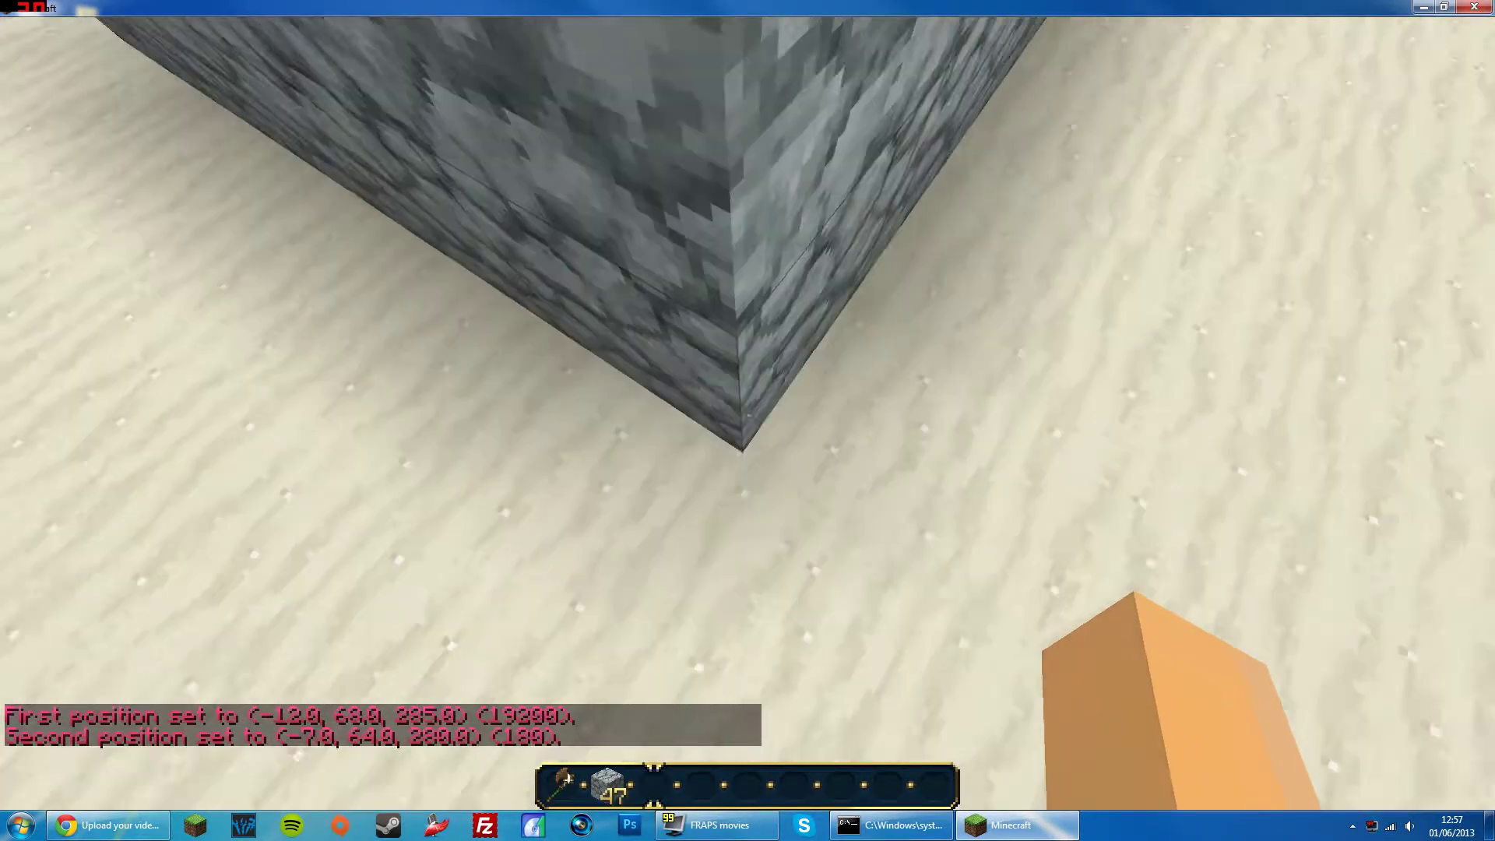
Back away from the pasted stone structure and remove it with the //set 0 command.
{"action": "key", "text": "space"}
{"action": "key", "text": "space"}
{"action": "key", "text": "s"}
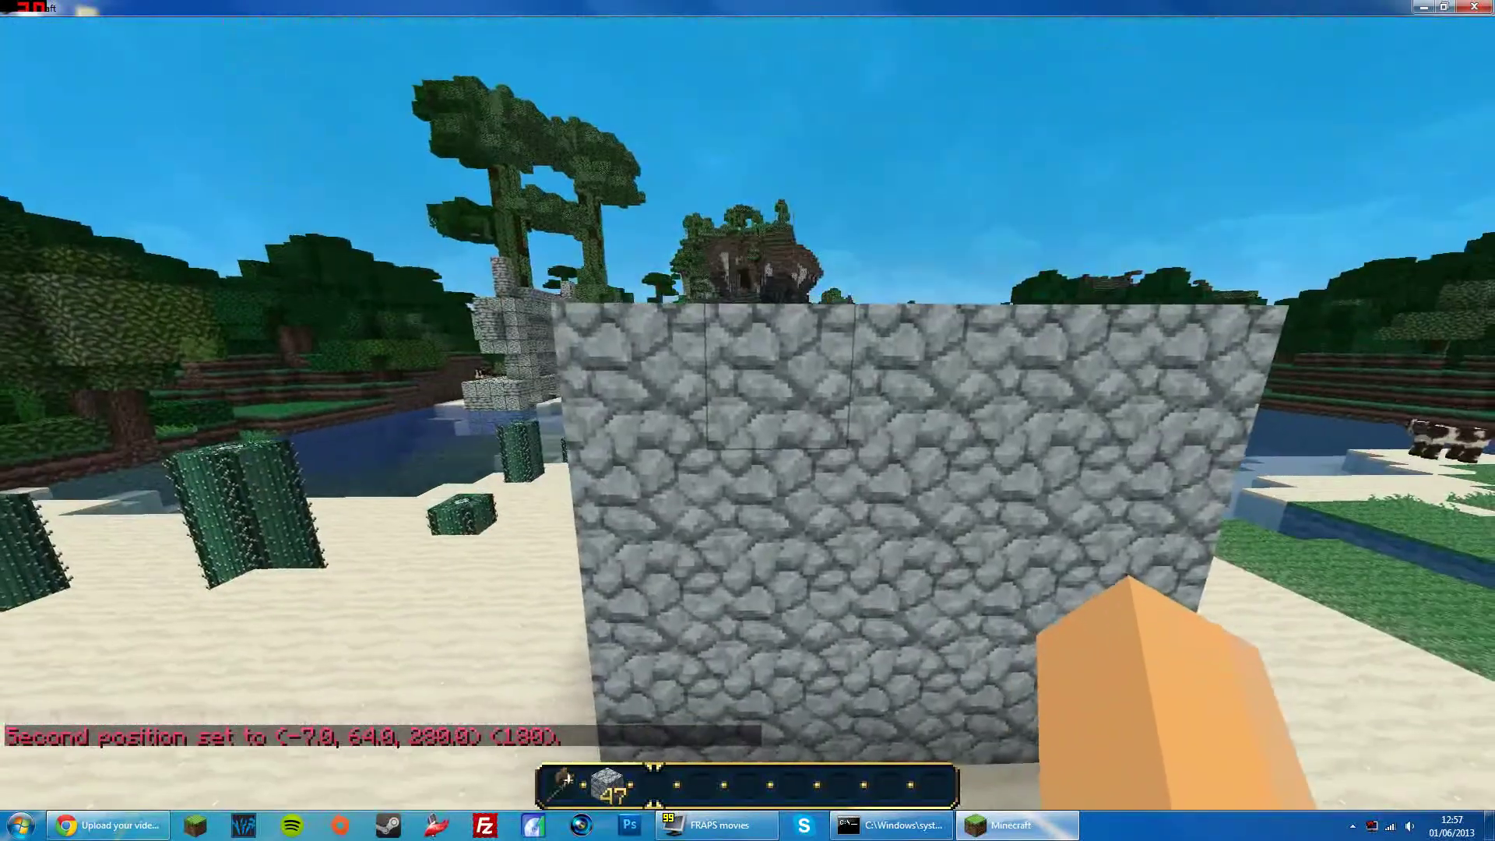
{"action": "key", "text": "shift"}
{"action": "key", "text": "d"}
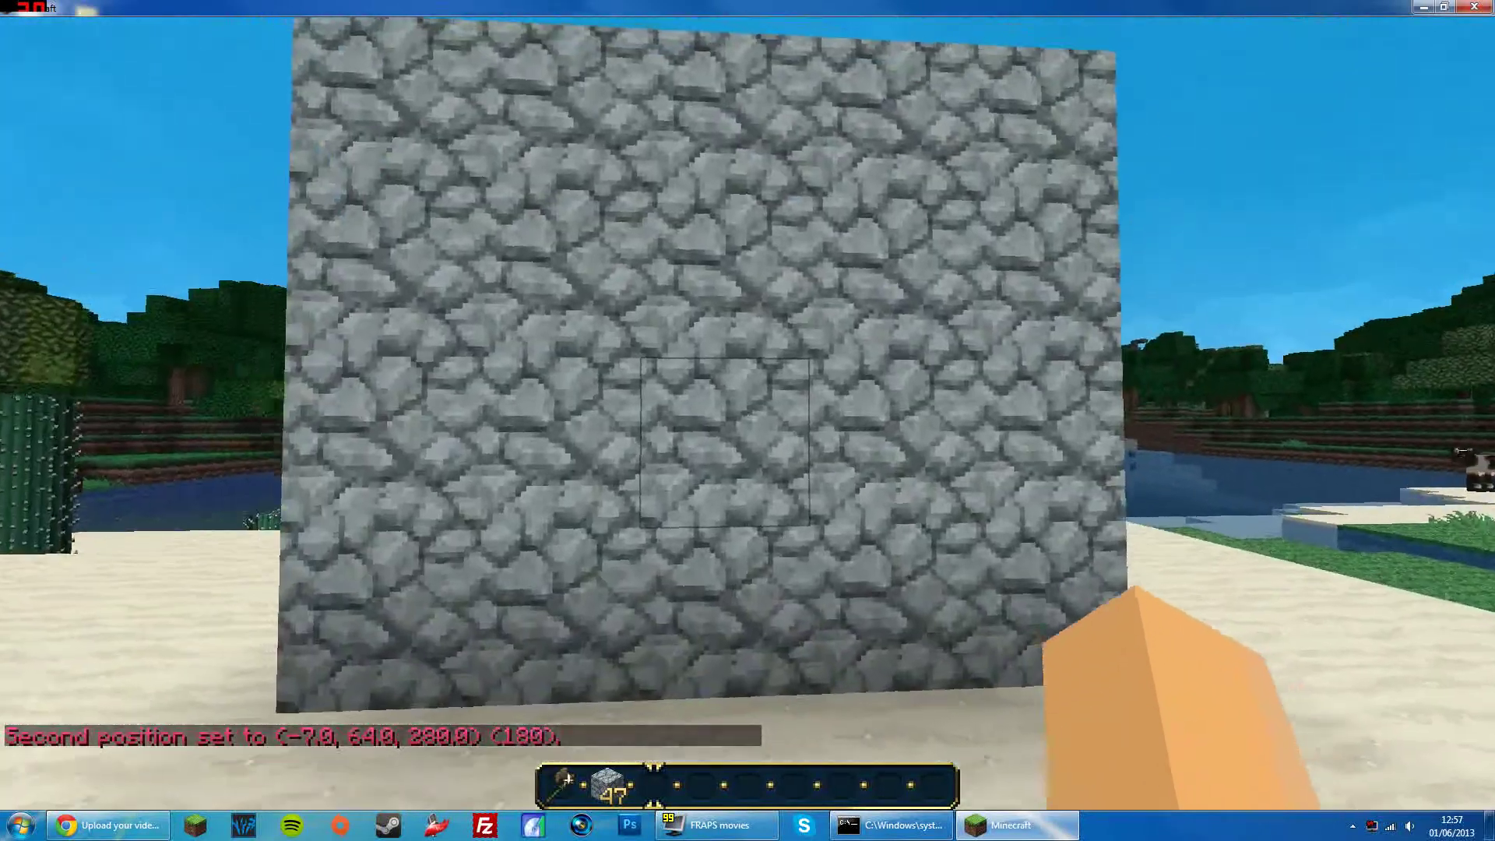
{"action": "key", "text": "a"}
{"action": "key", "text": "s"}
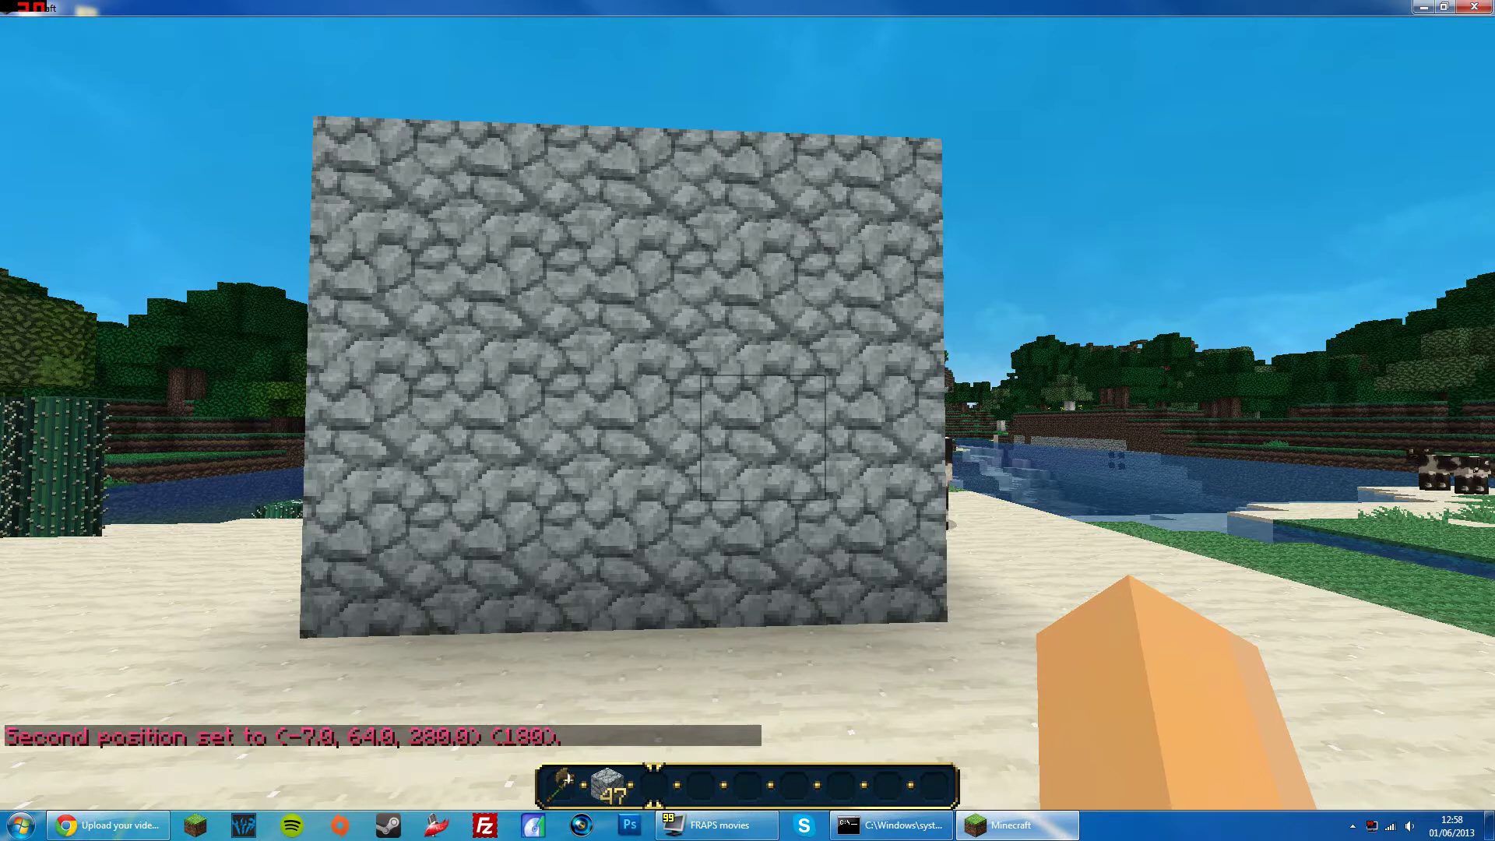
{"action": "key", "text": "slash"}
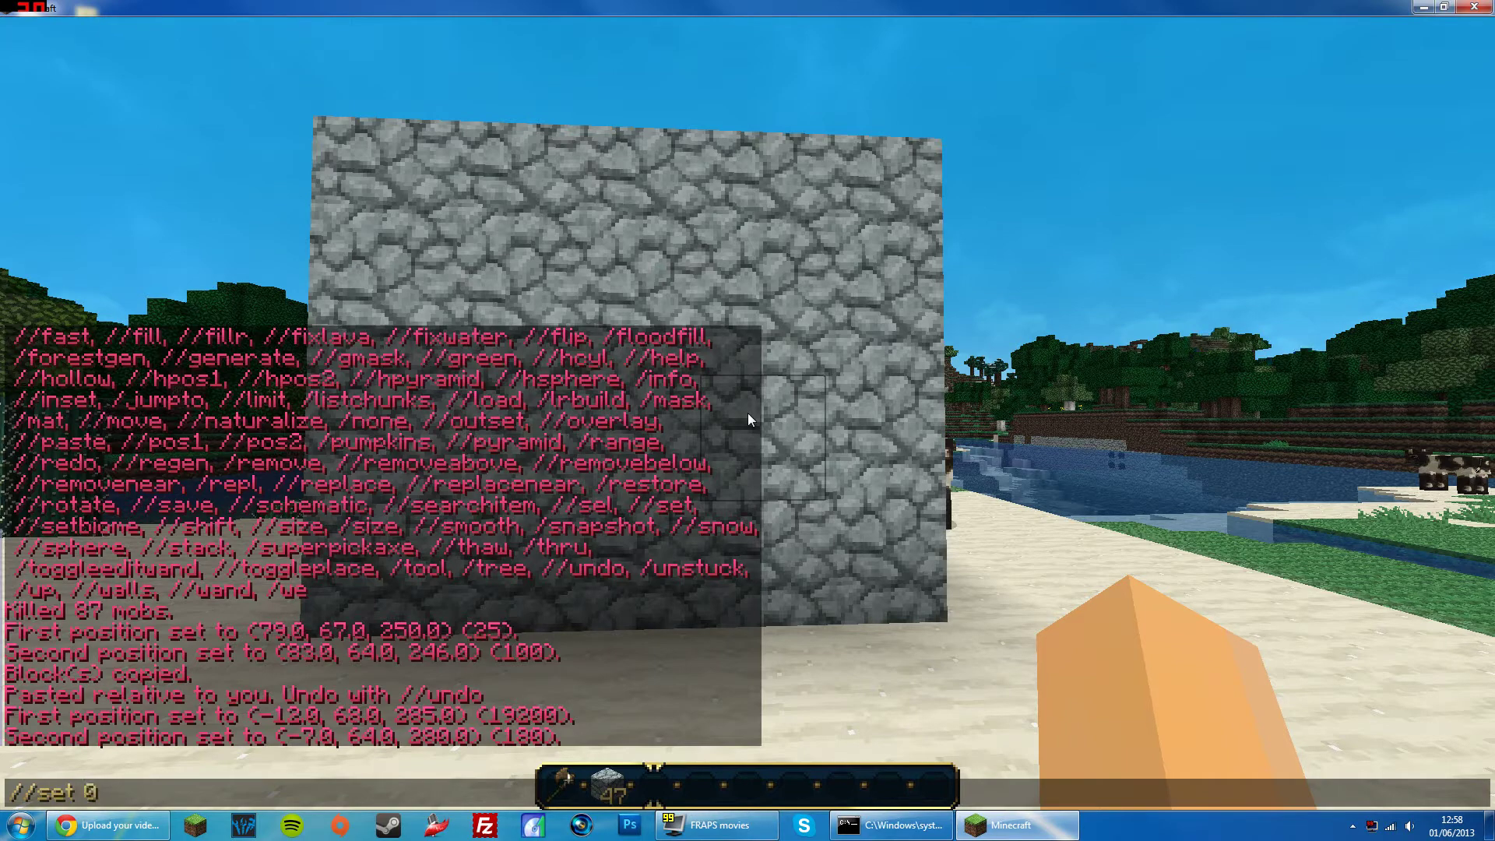
{"action": "key", "text": "Return"}
Restore the removed stone walls with the //undo command and rise back to look over them.
{"action": "key", "text": "w"}
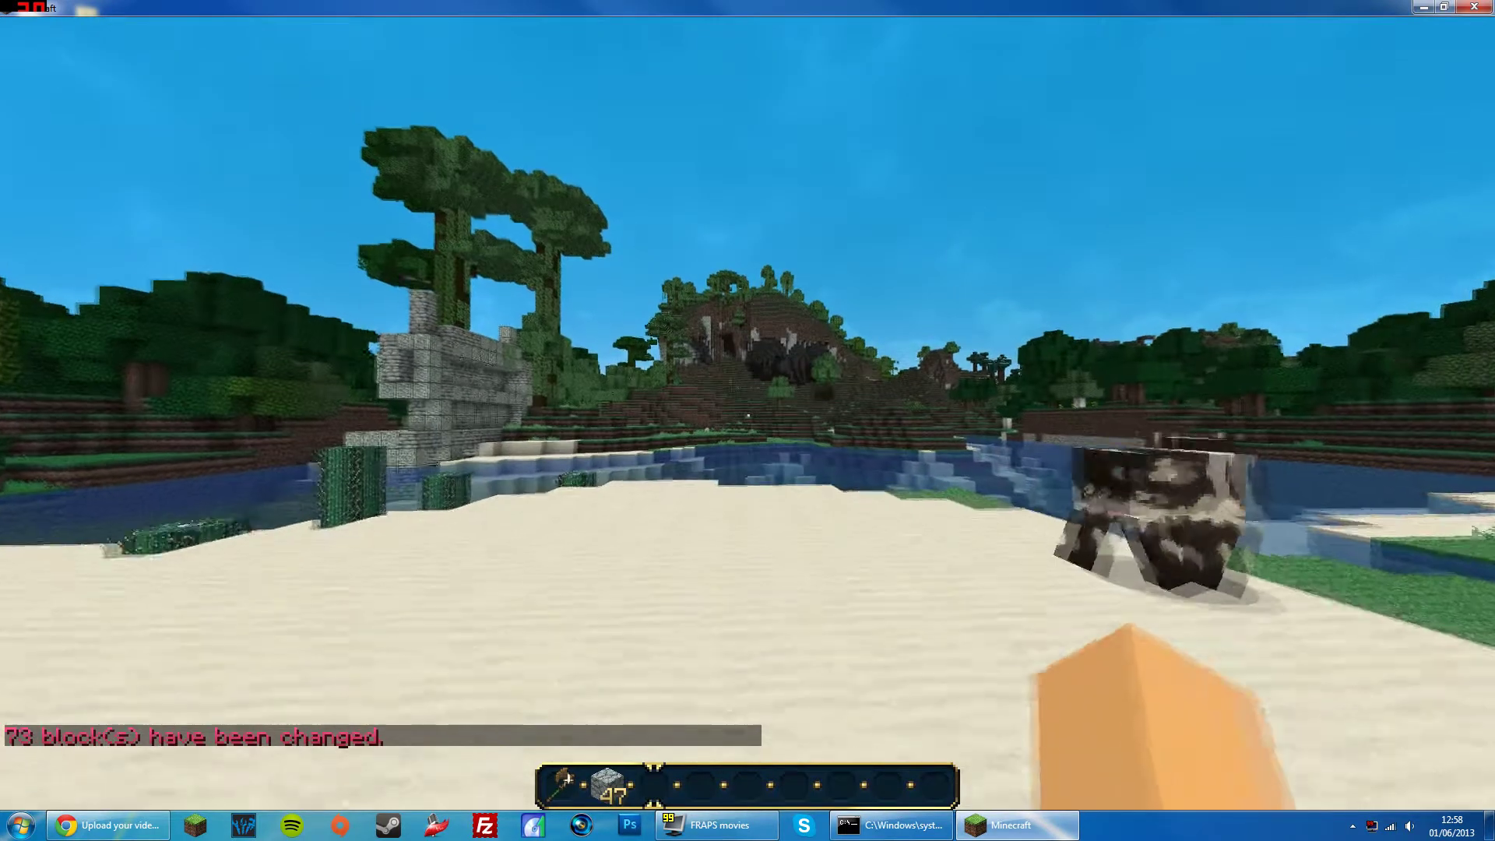
{"action": "key", "text": "t"}
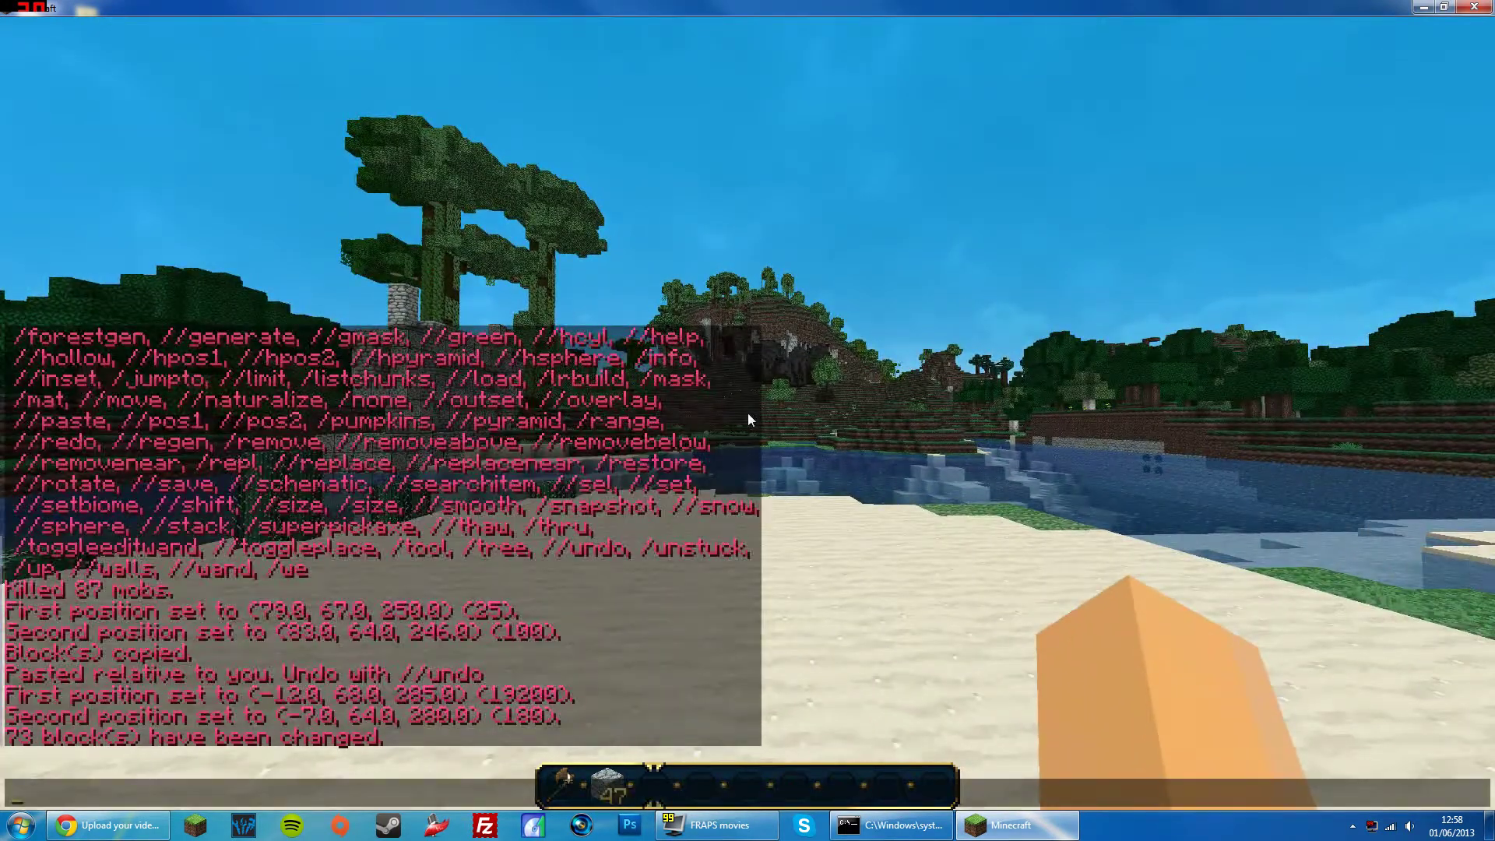
{"action": "key", "text": "Escape"}
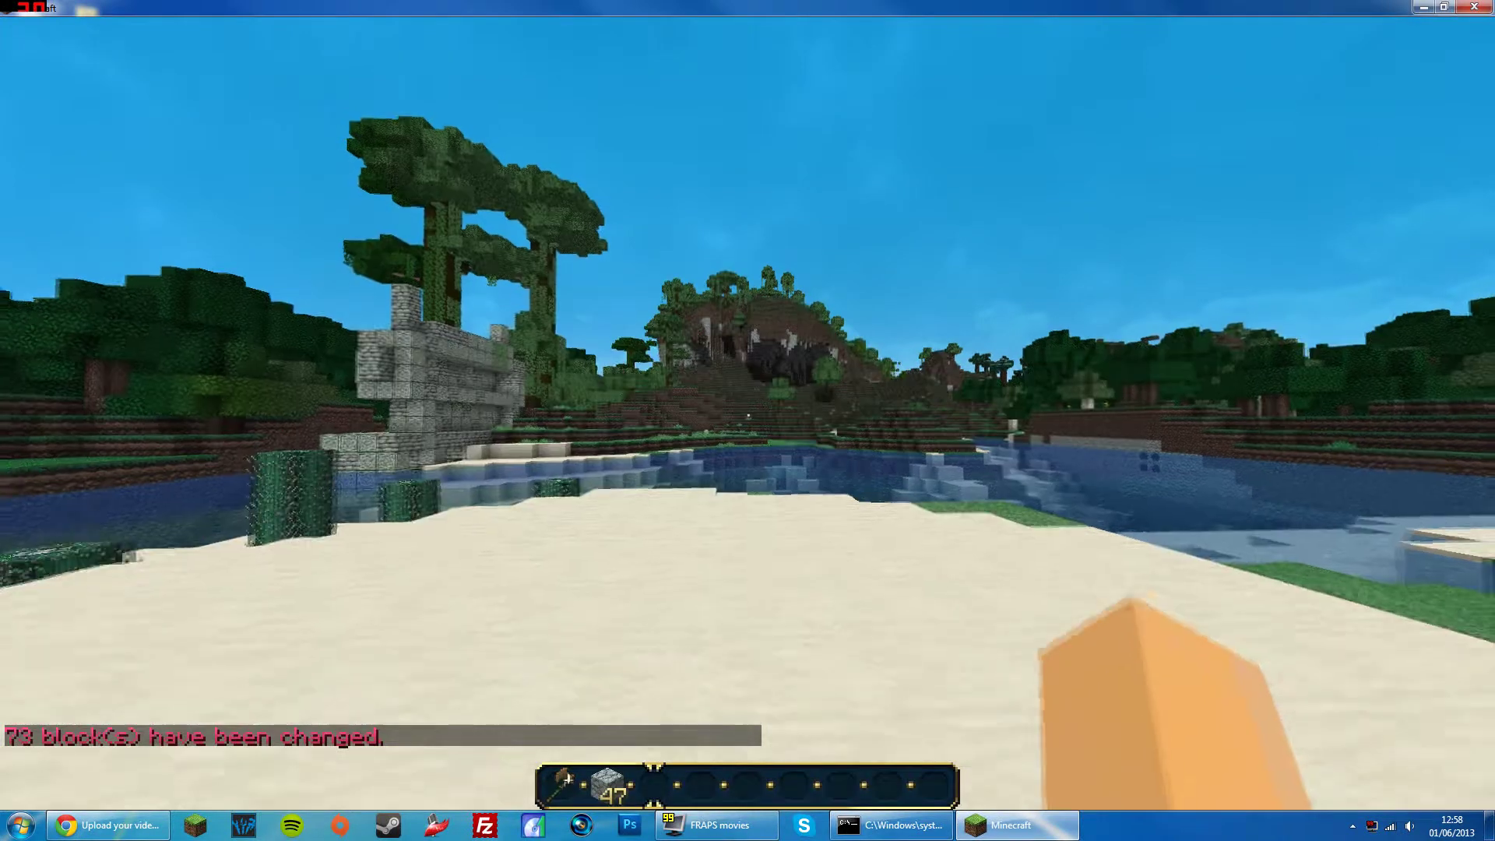
{"action": "key", "text": "slash"}
{"action": "type", "text": "//"}
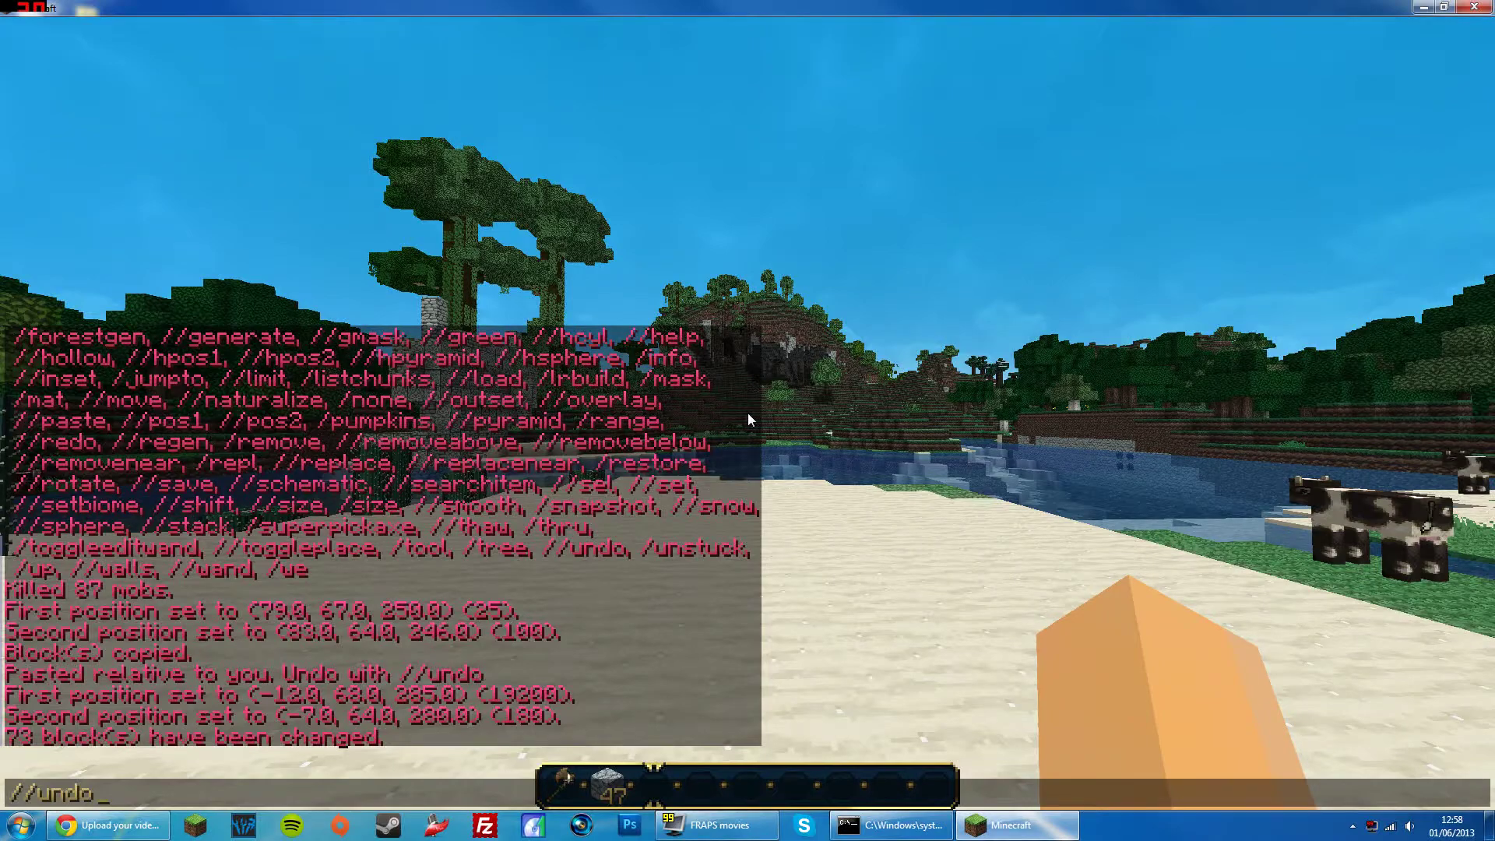
{"action": "type", "text": "undo"}
{"action": "key", "text": "Return"}
{"action": "key", "text": "space"}
{"action": "key", "text": "a"}
{"action": "key", "text": "s"}
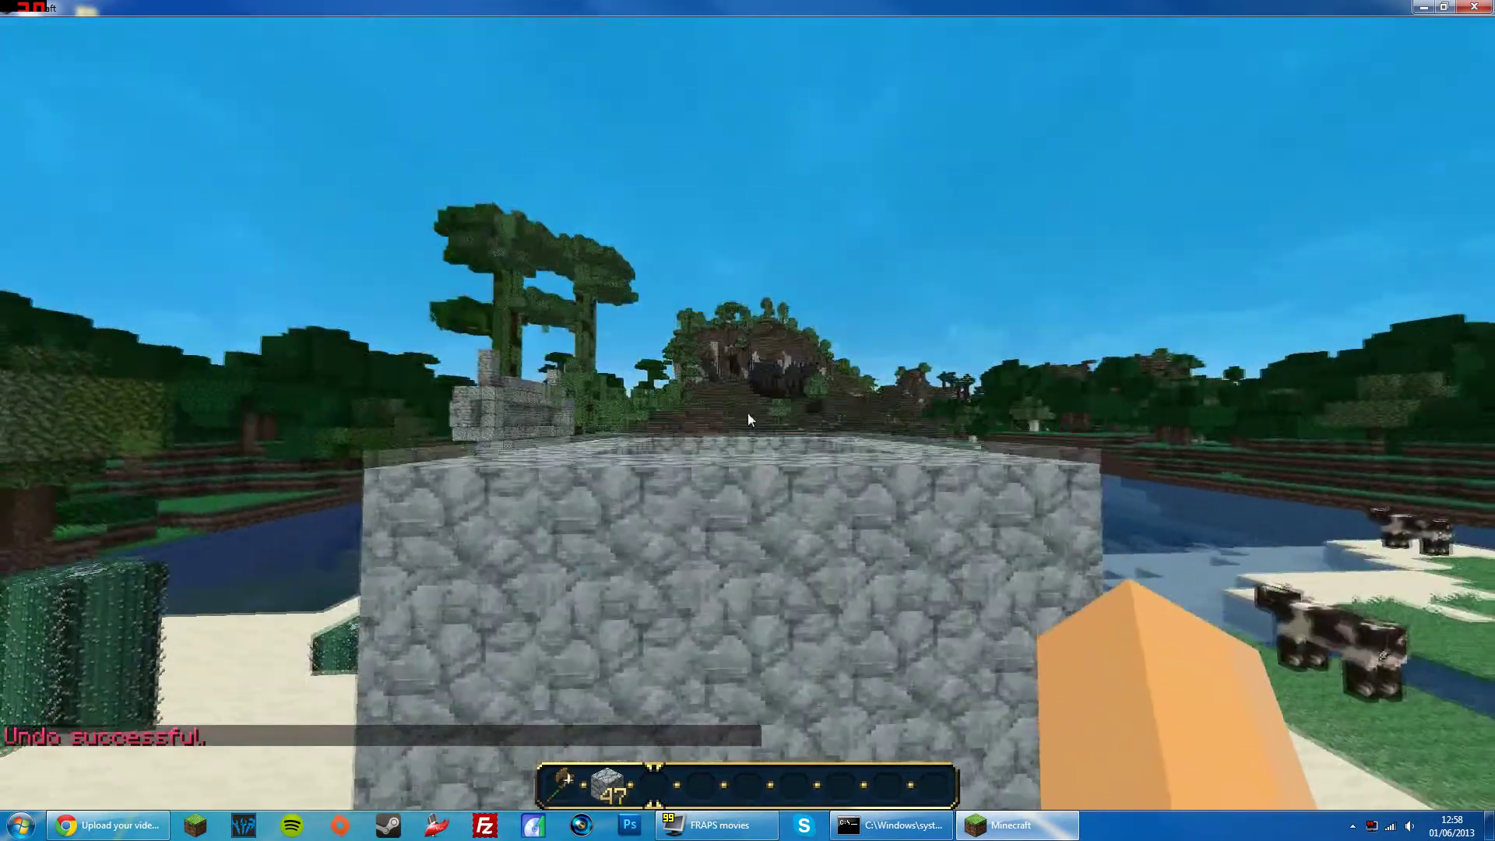
Look up the //sphere usage and generate a filled glass sphere on the sand with //sphere glass 5 5.
{"action": "key", "text": "t"}
{"action": "scroll", "coordinate": [658, 565], "scroll_direction": "up", "scroll_amount": 1}
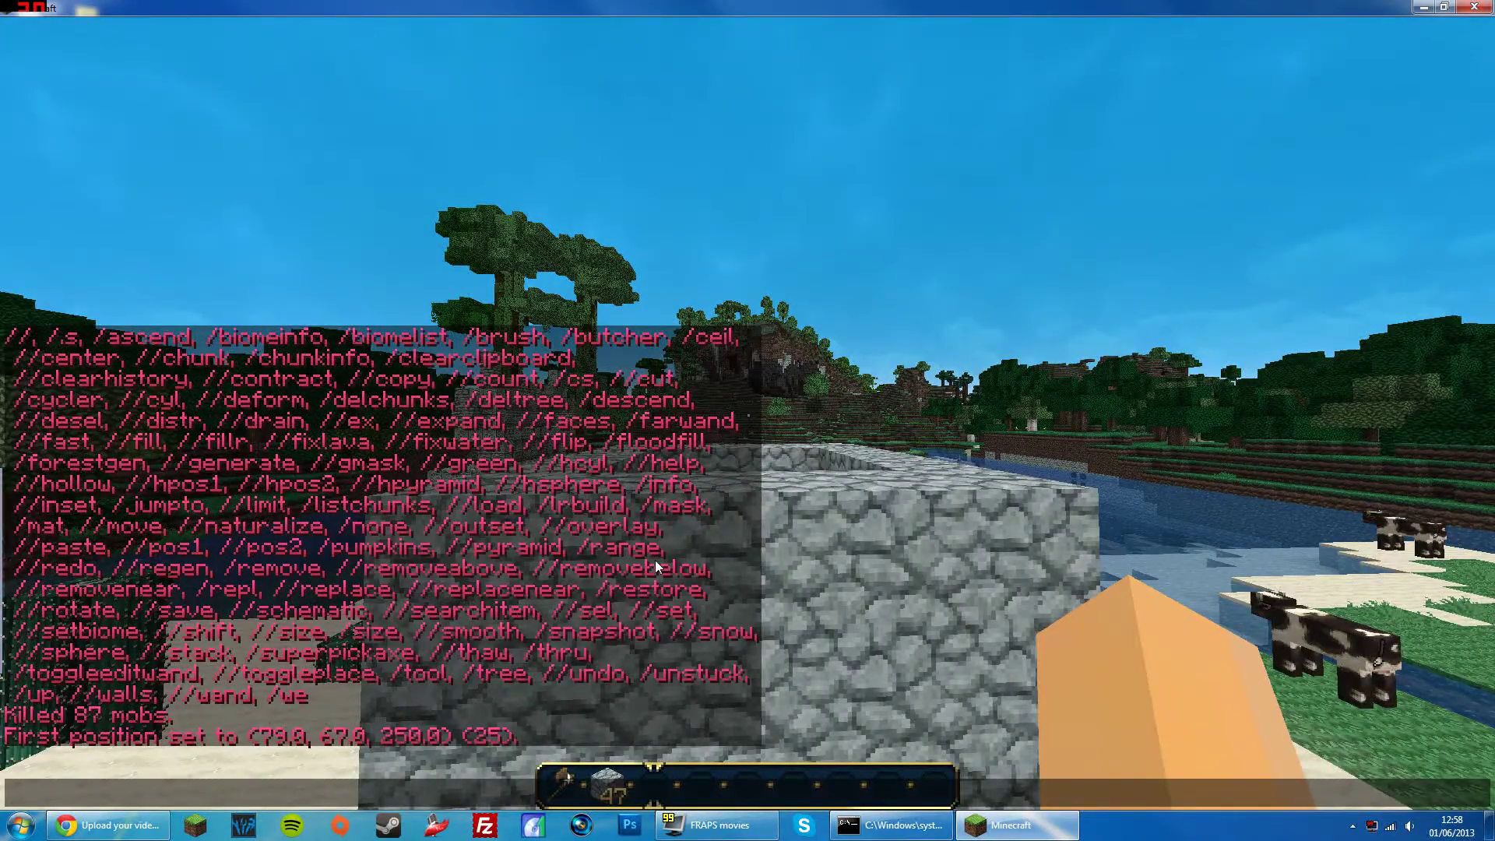
{"action": "key", "text": "Escape"}
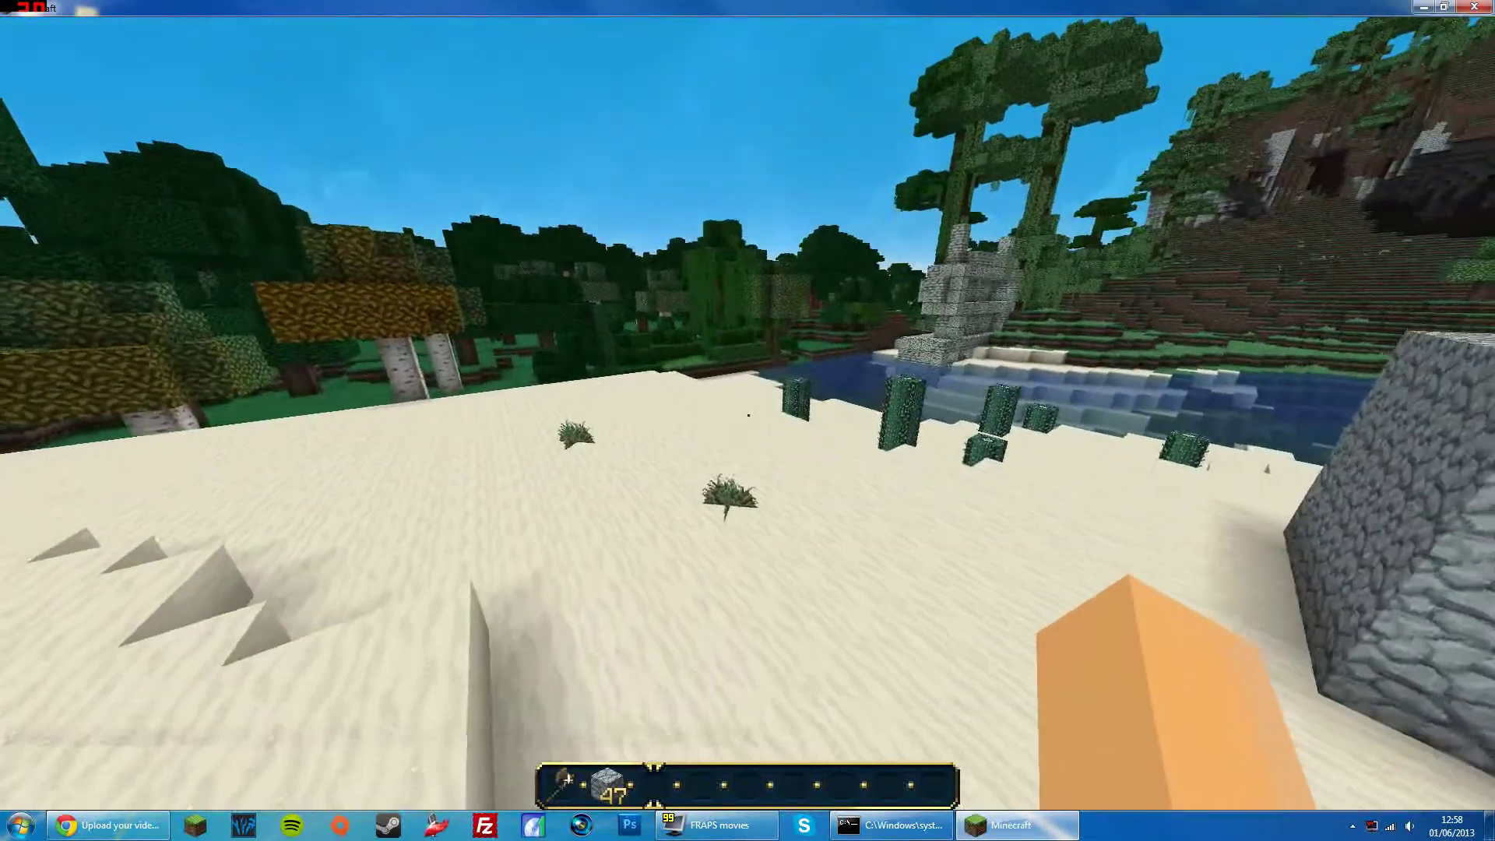
{"action": "key", "text": "slash"}
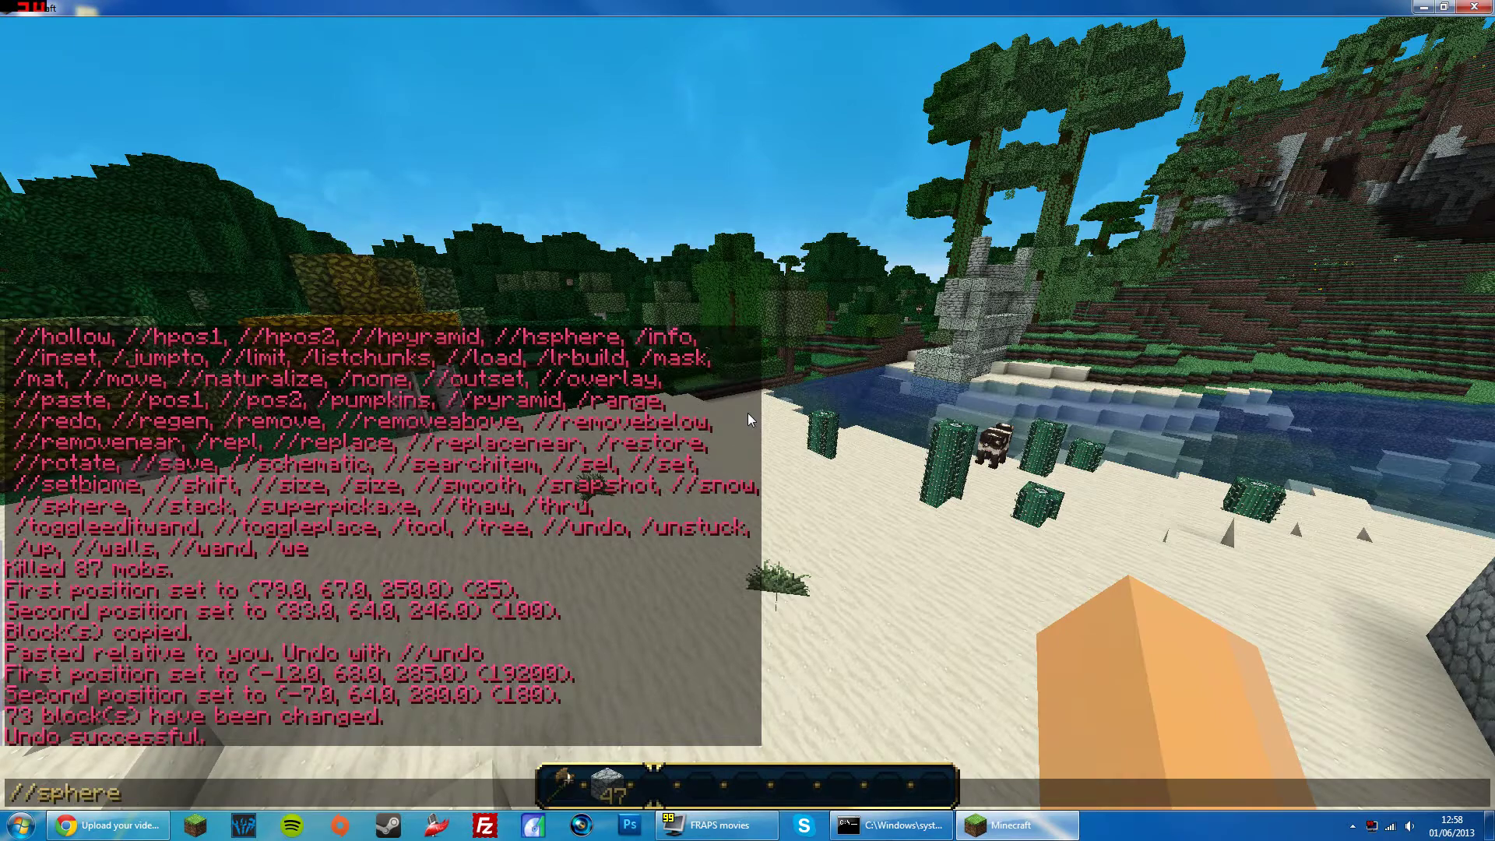
{"action": "key", "text": "Return"}
{"action": "key", "text": "t"}
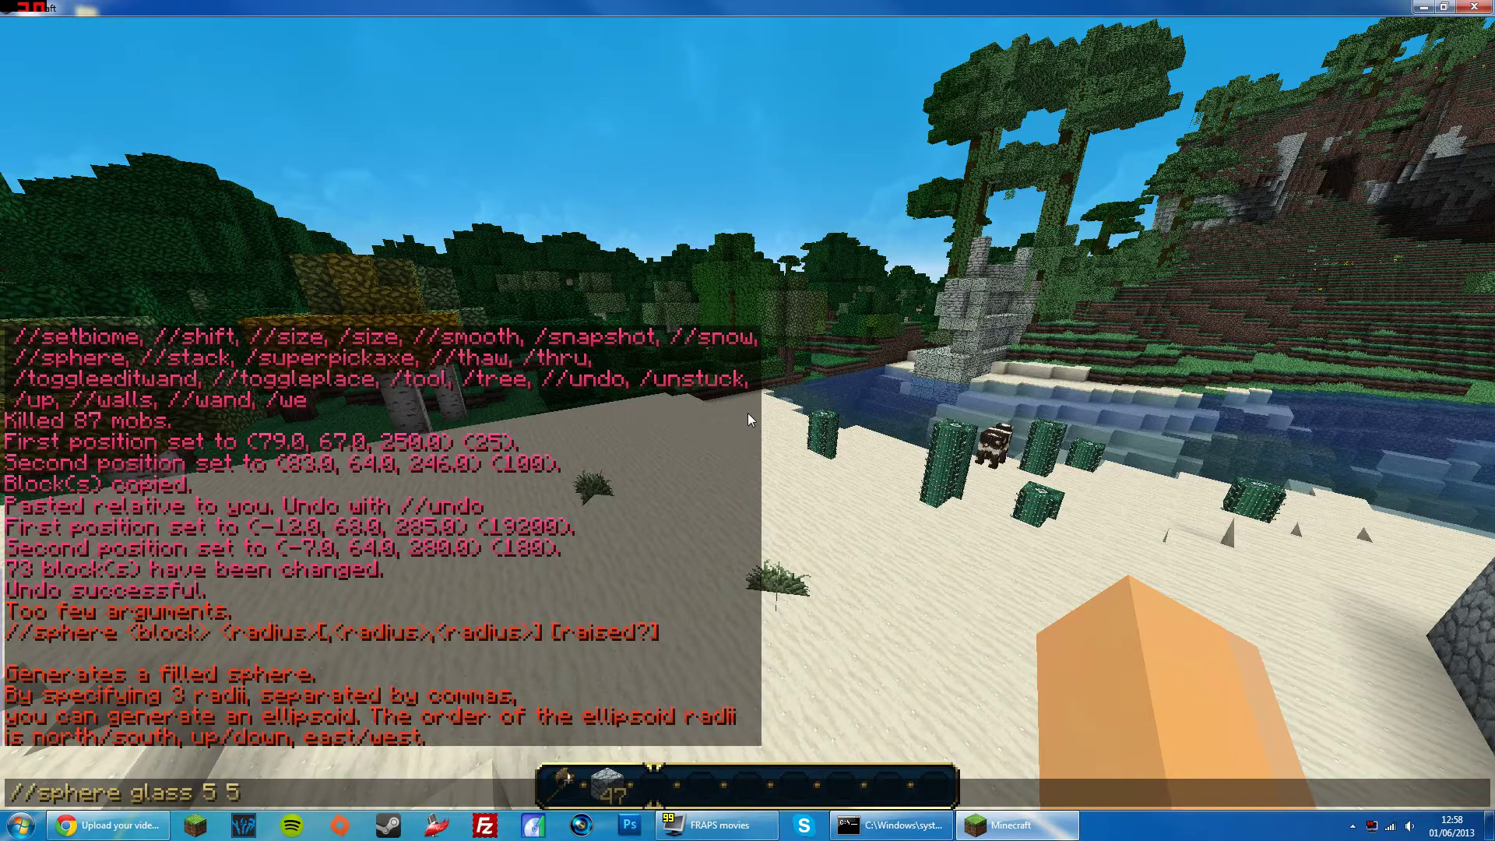
{"action": "key", "text": "Return"}
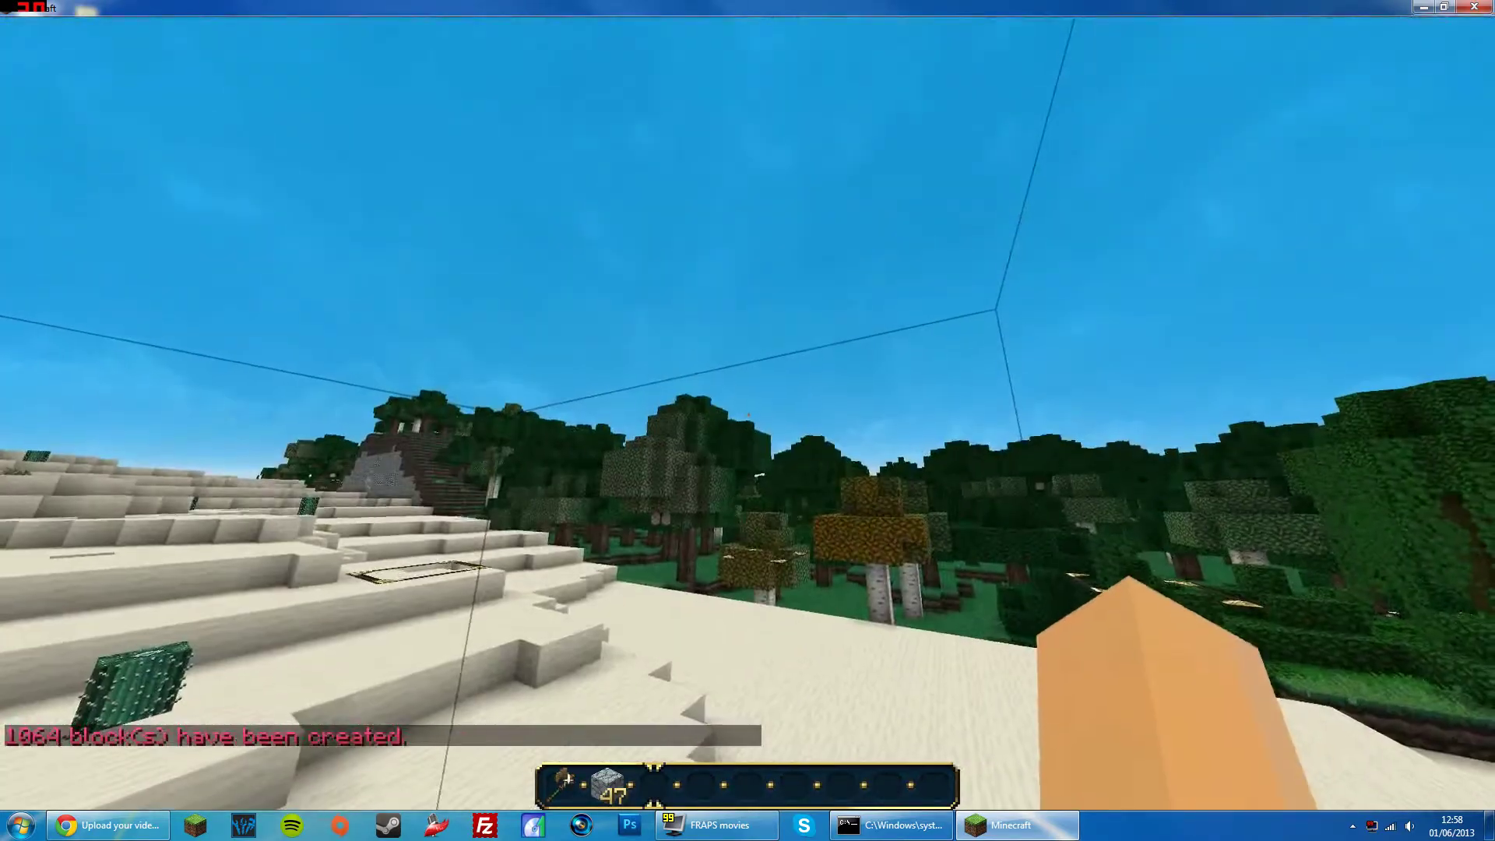
Pass out through the wall of the glass sphere with the //thru command.
{"action": "type", "text": "/t"}
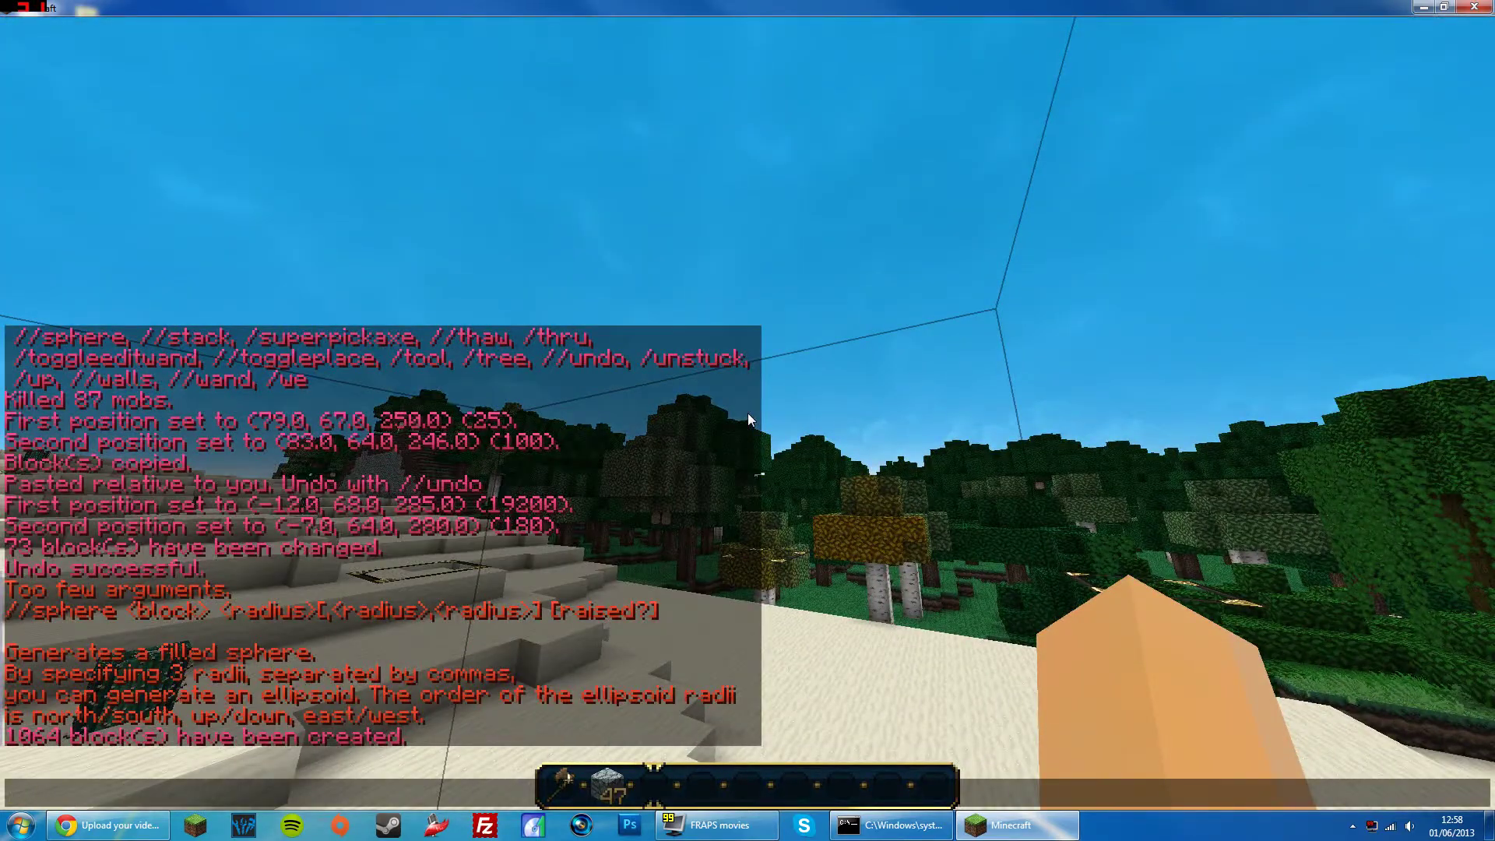
{"action": "key", "text": "Escape"}
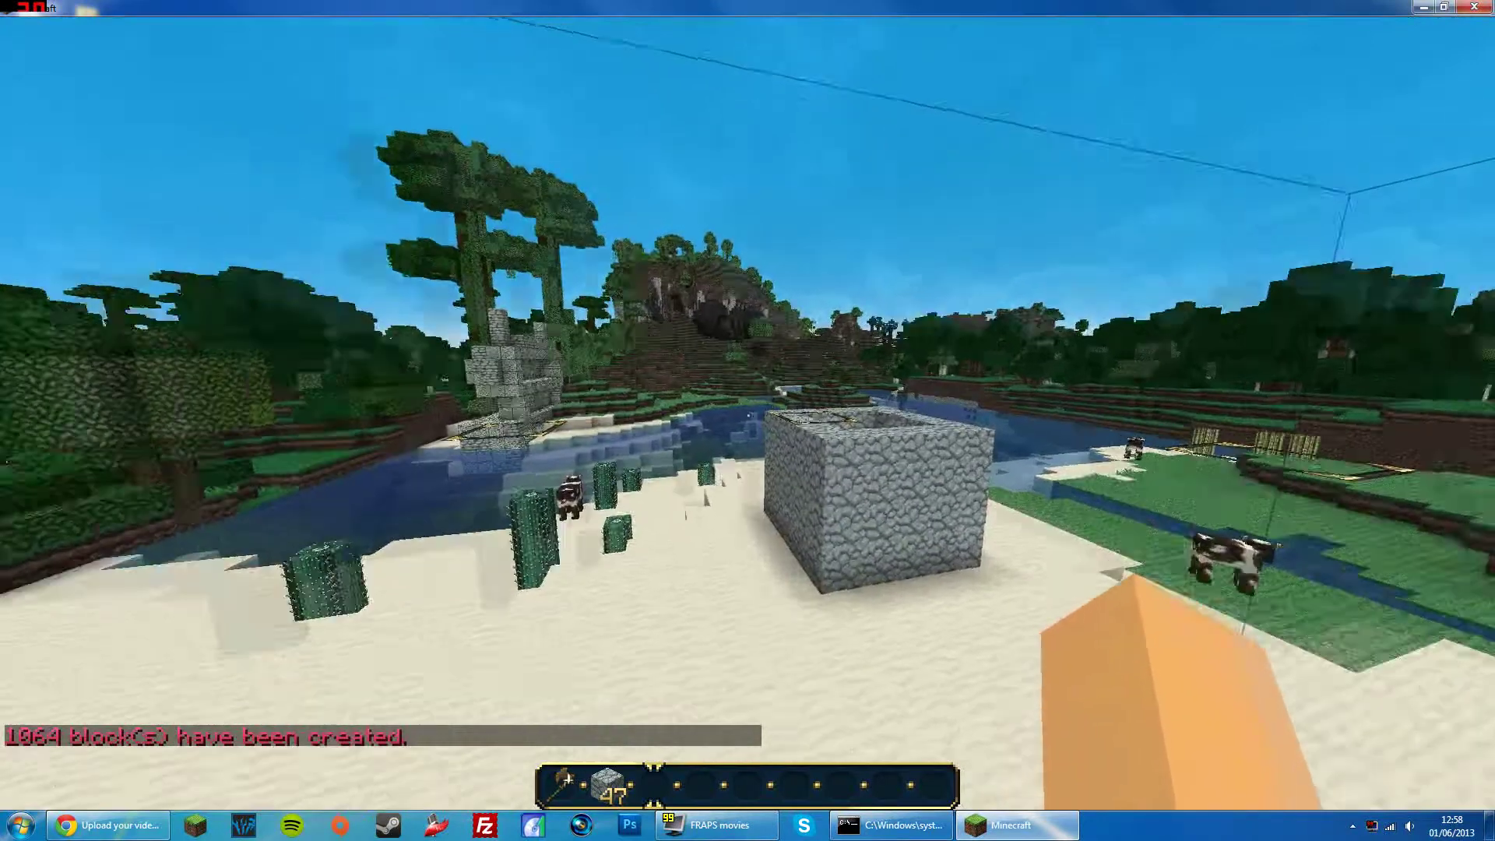
{"action": "type", "text": "//thru"}
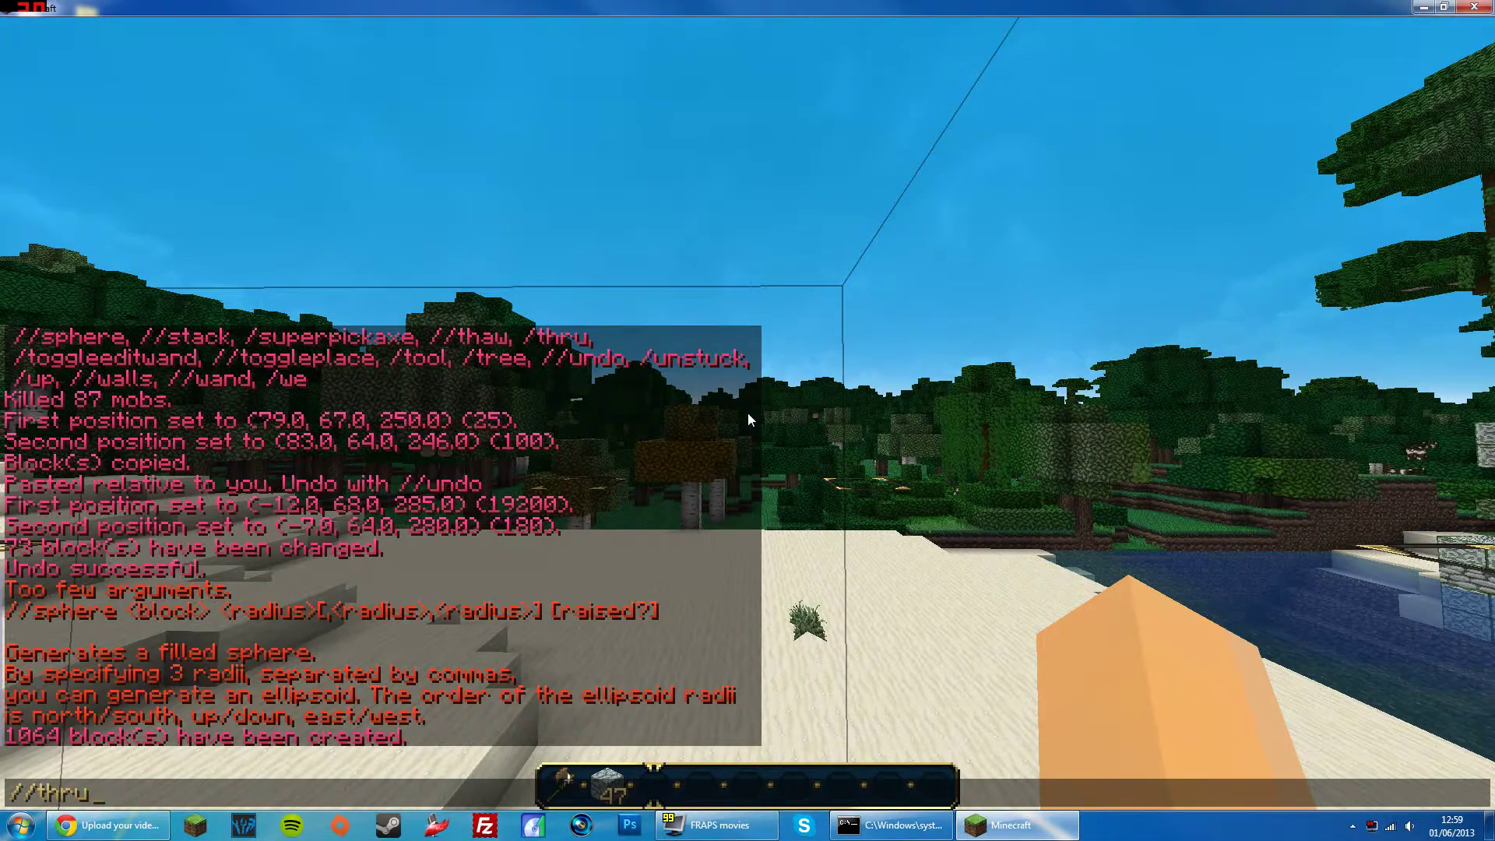
{"action": "key", "text": "Return"}
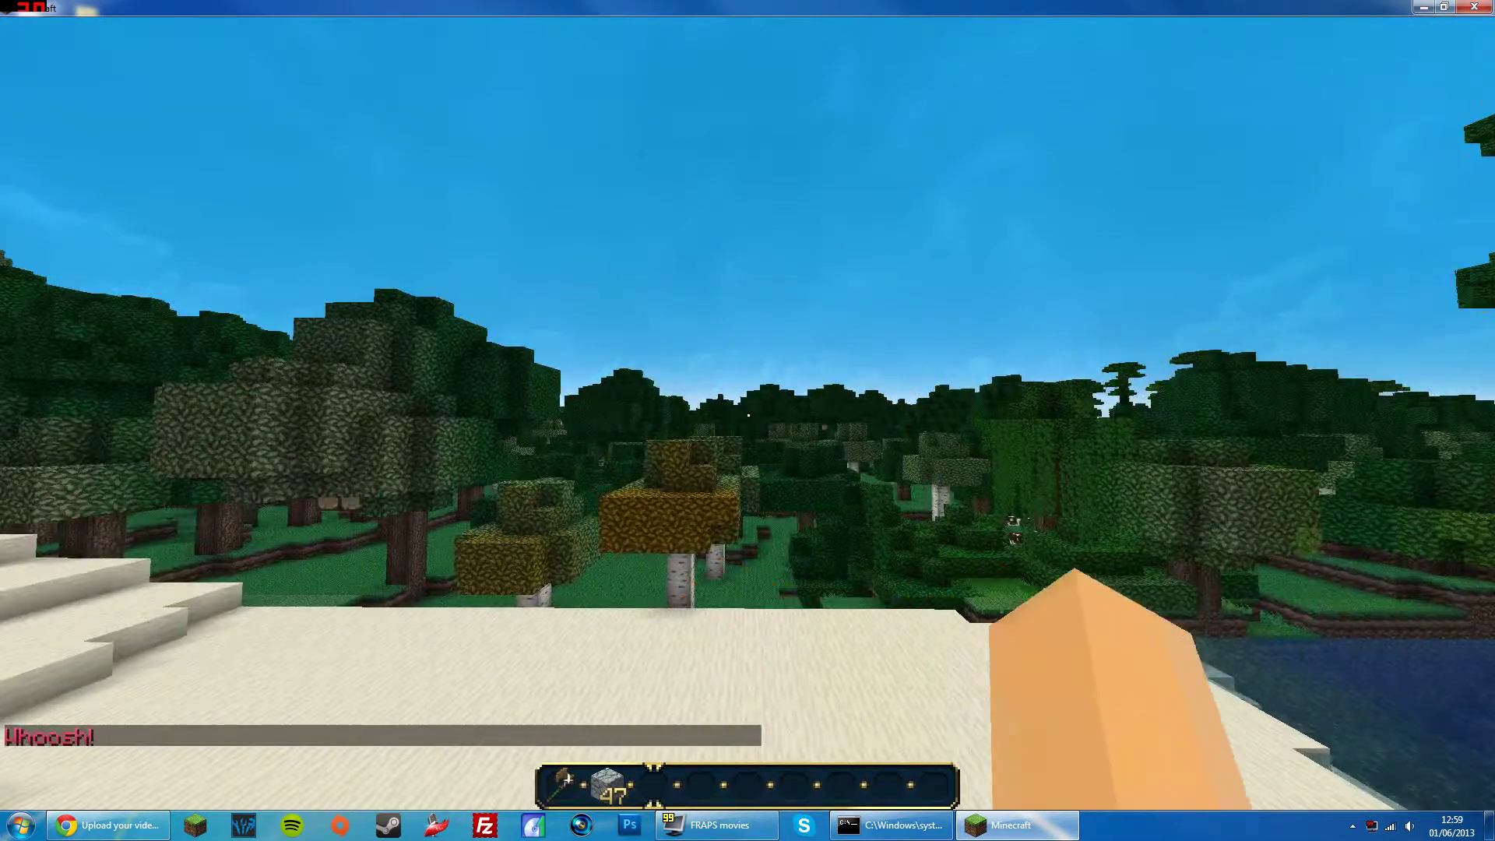
Fly around the glass sphere to examine it from ground level and from above.
{"action": "key", "text": "s"}
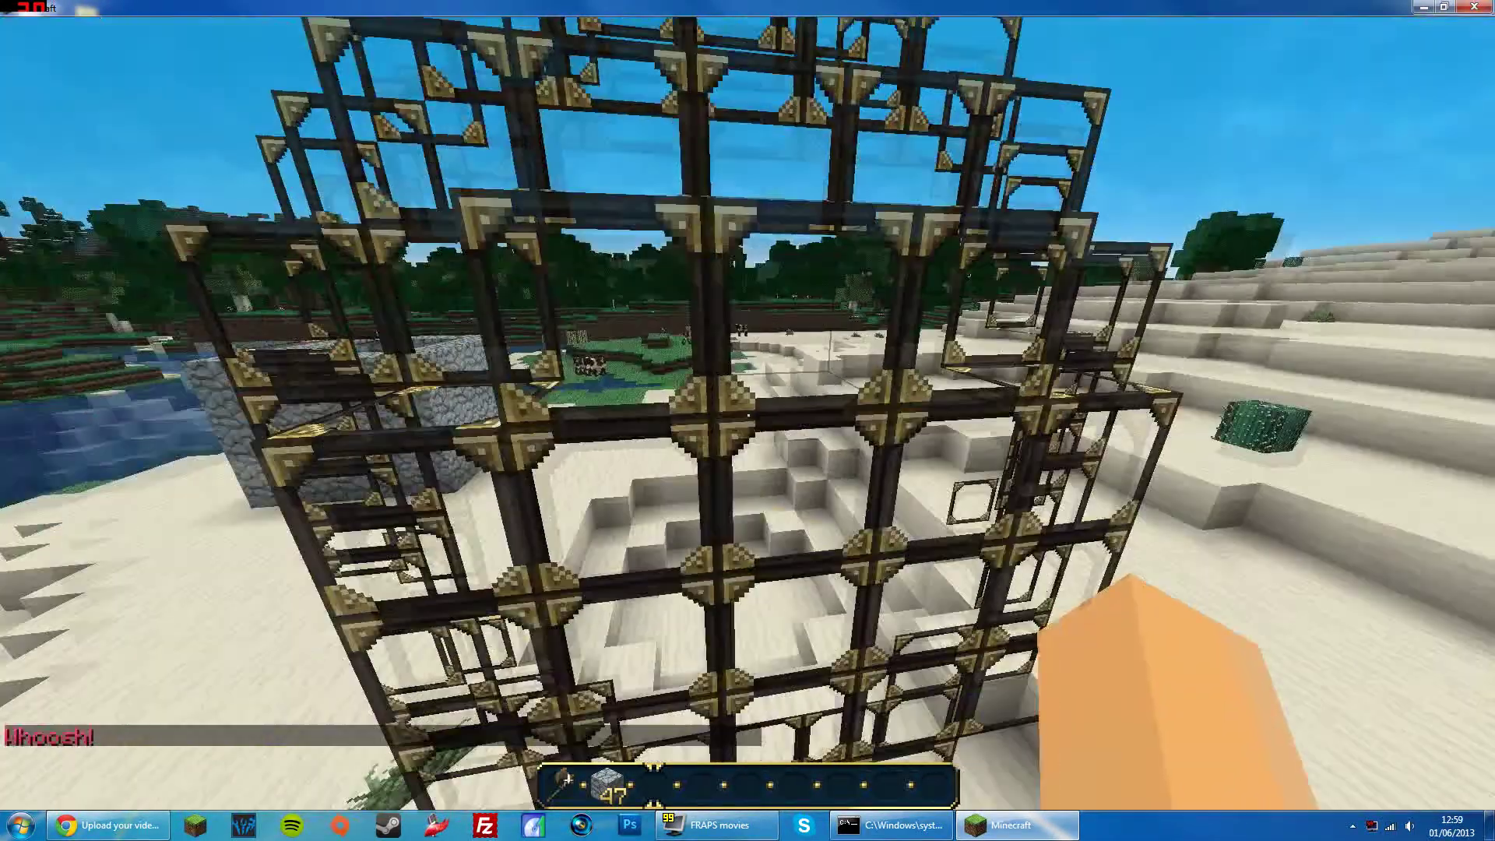
{"action": "key", "text": "d"}
{"action": "key", "text": "space"}
{"action": "key", "text": "d"}
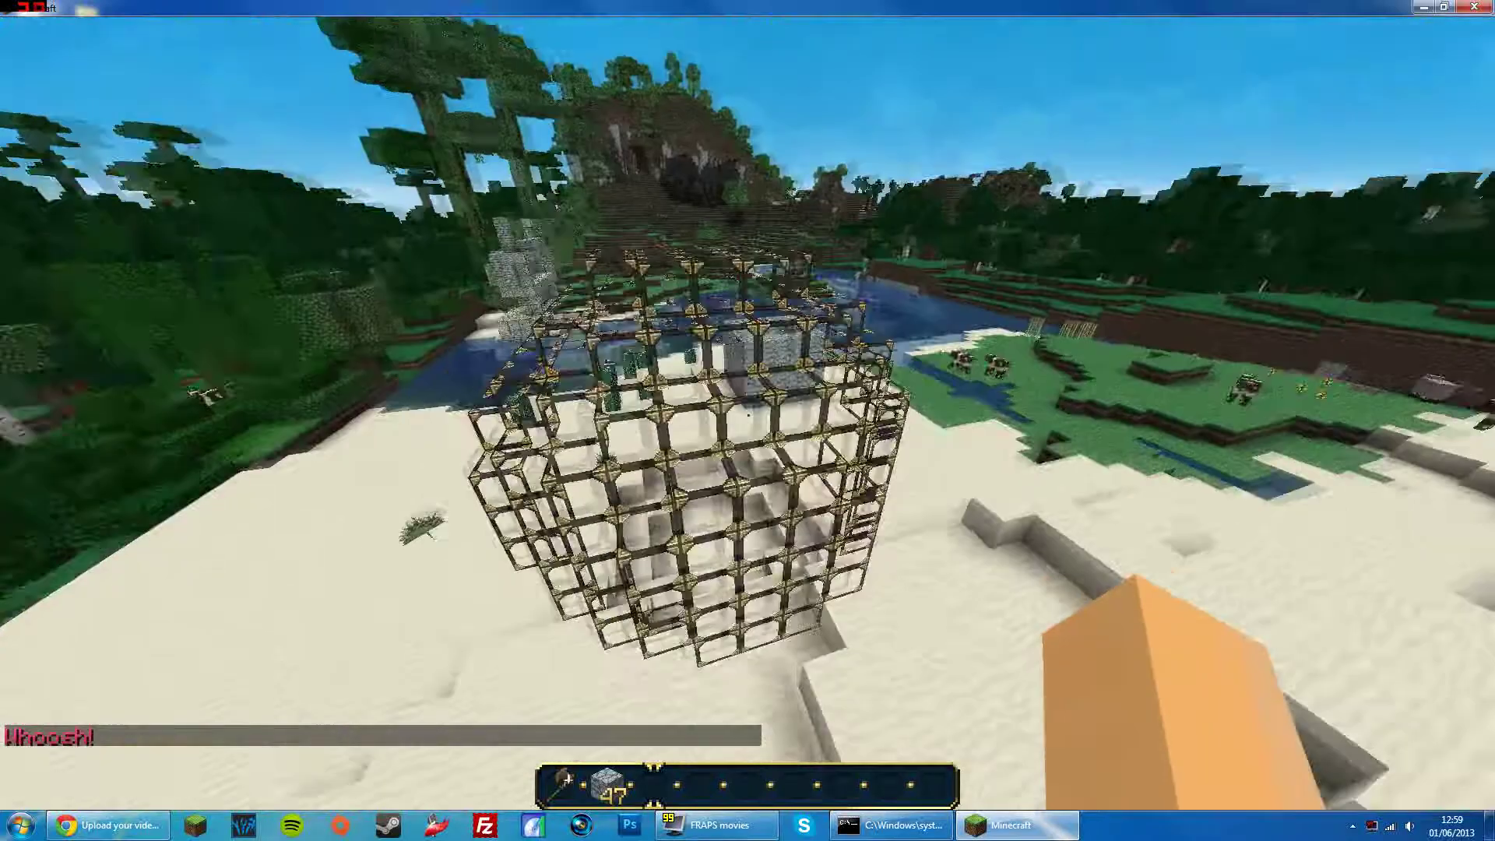
{"action": "key", "text": "d"}
{"action": "key", "text": "shift"}
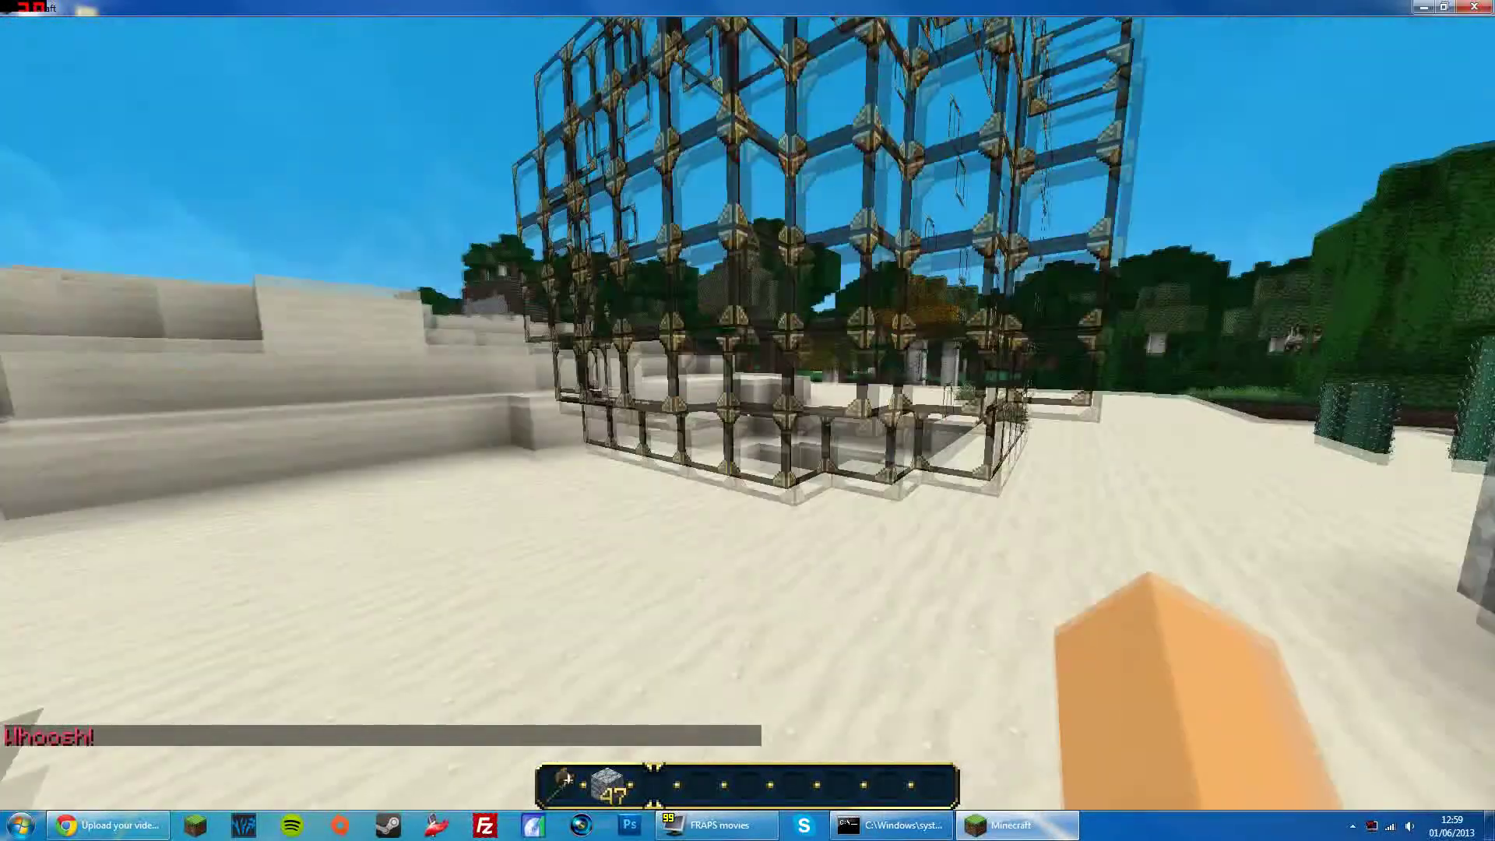
{"action": "key", "text": "w"}
{"action": "key", "text": "space"}
{"action": "key", "text": "space"}
{"action": "key", "text": "s"}
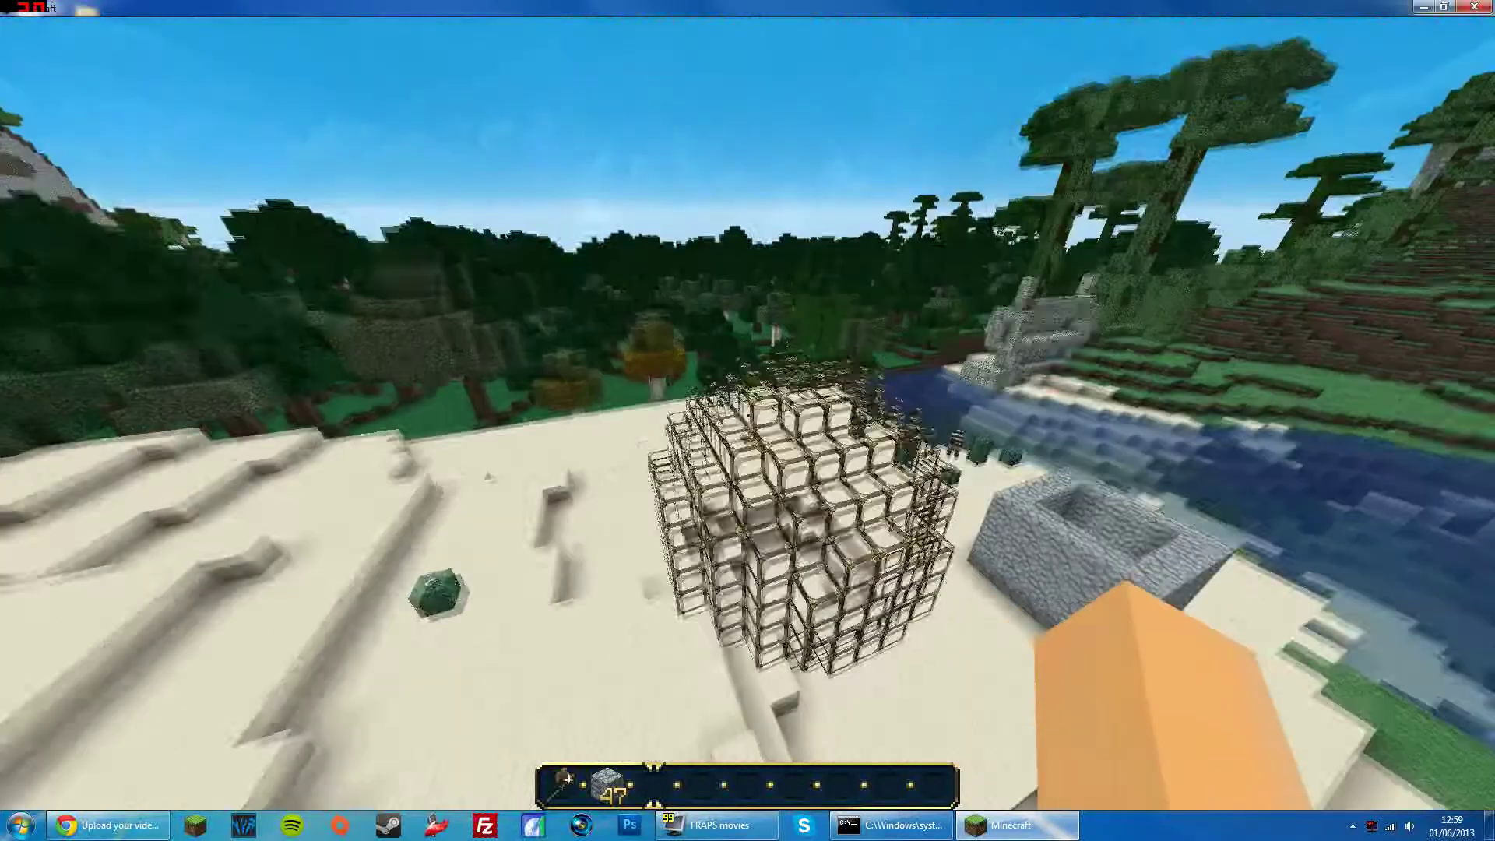
Land on the open sand away from the sphere and generate a small hollow stone cylinder with //hcyl stone 1 1.
{"action": "key", "text": "w"}
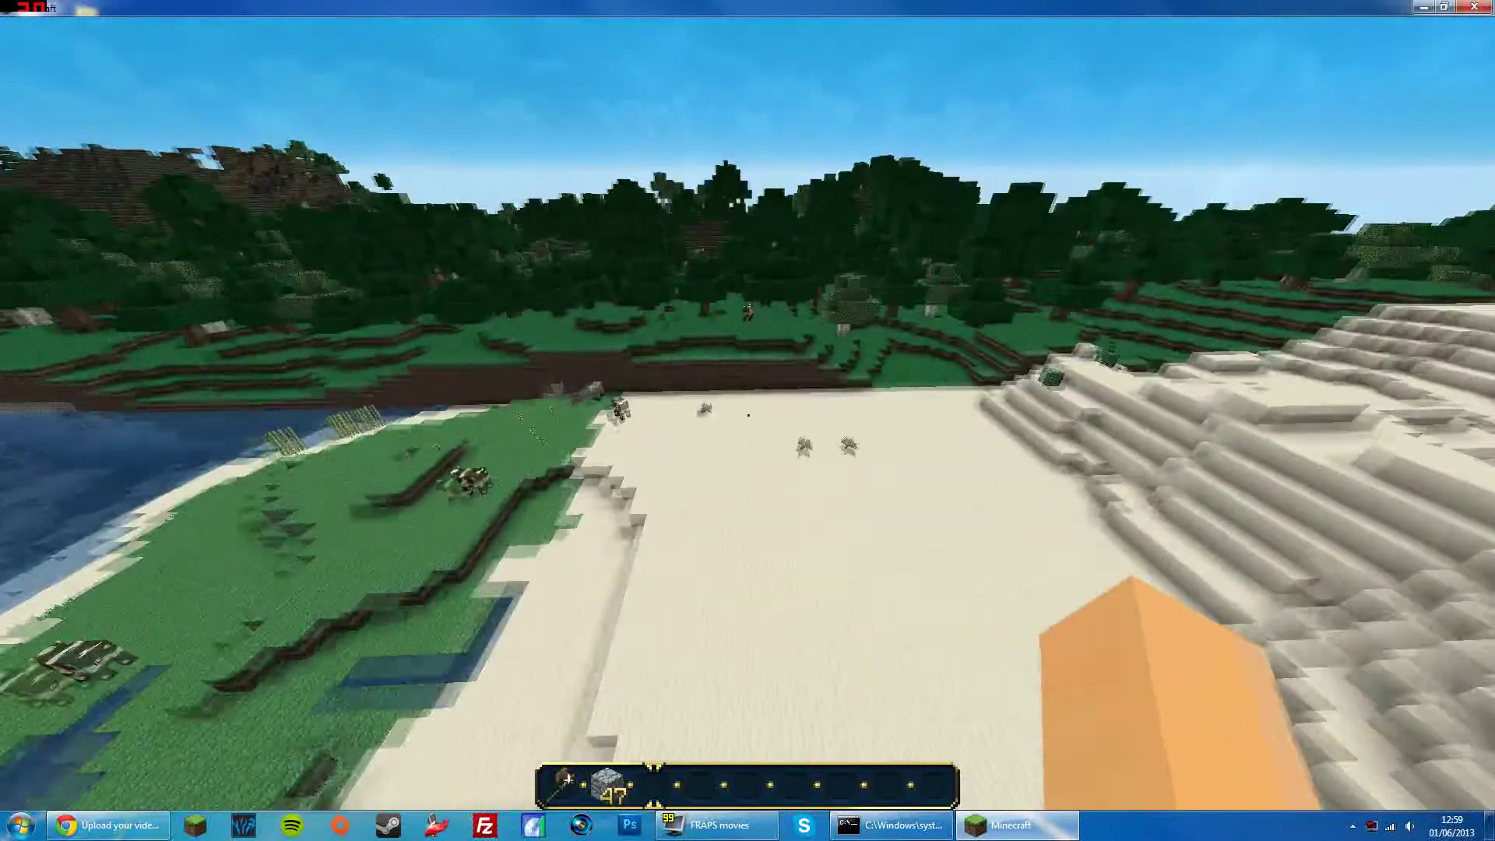
{"action": "key", "text": "shift"}
{"action": "type", "text": "//hcyl st"}
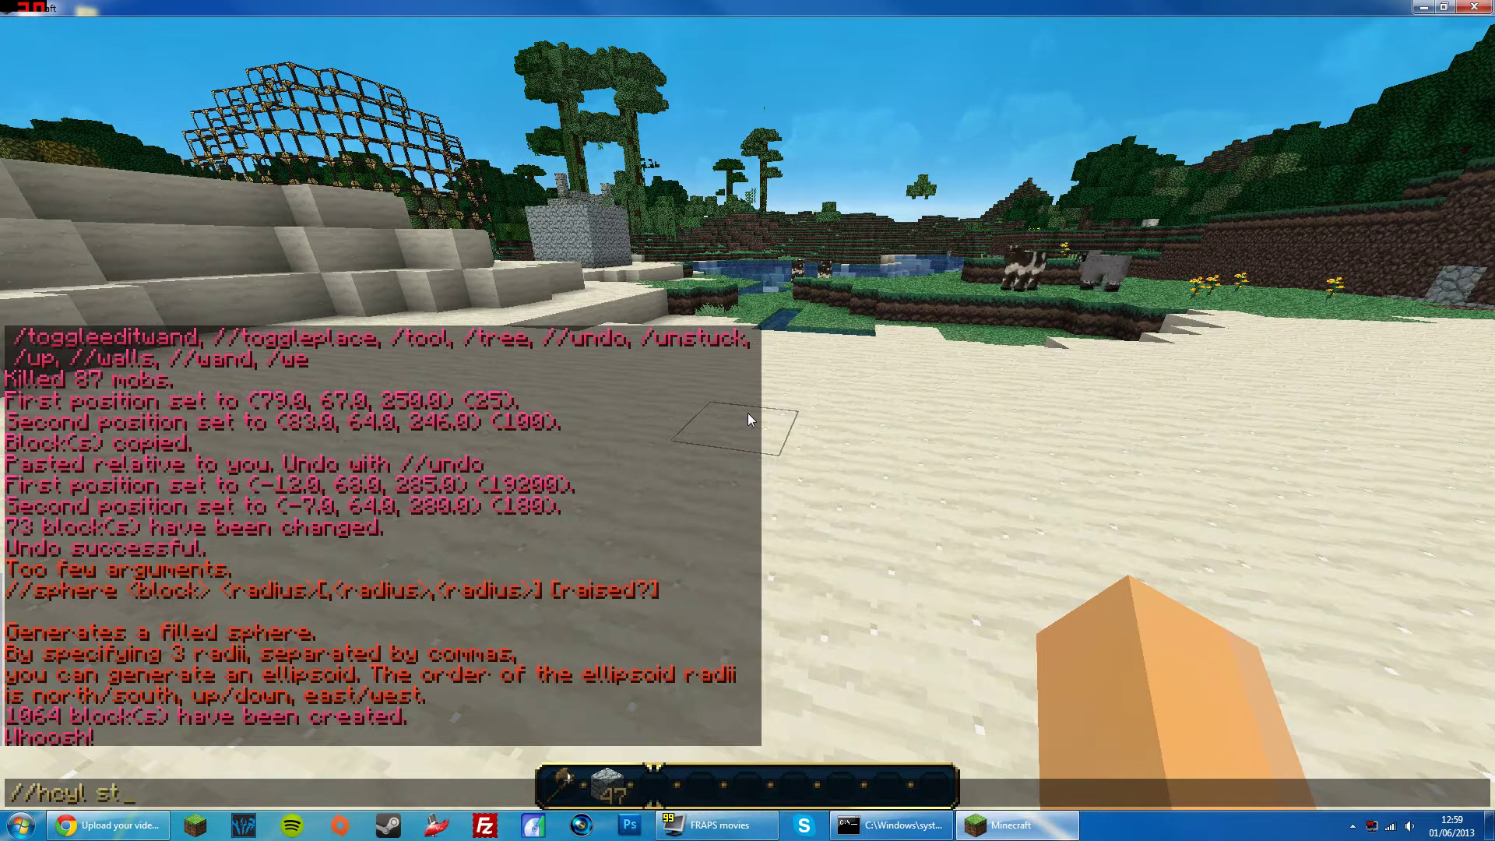
{"action": "type", "text": "one 1 "}
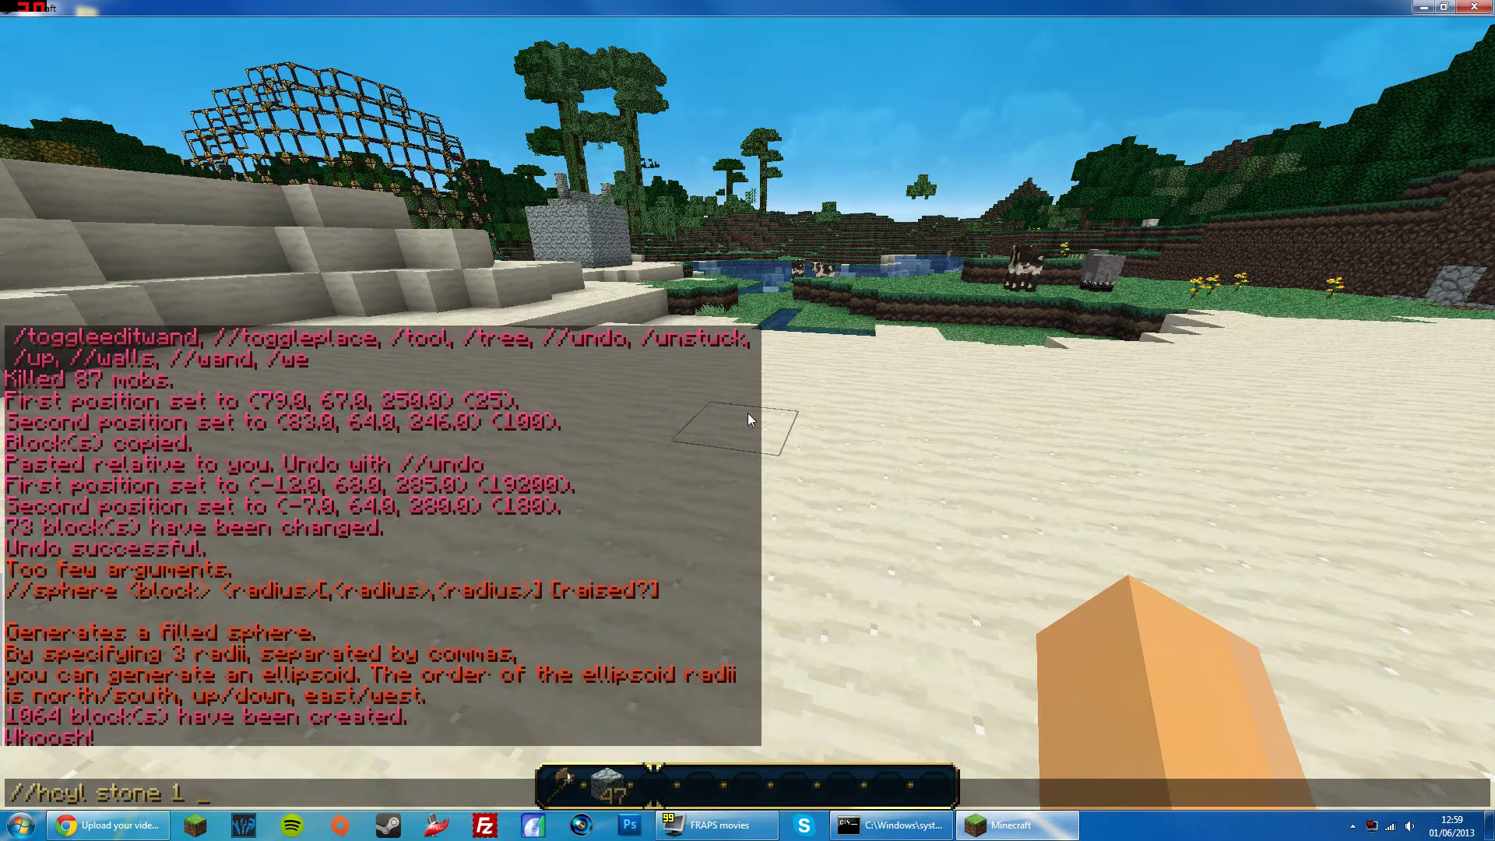
{"action": "type", "text": "1"}
{"action": "key", "text": "Return"}
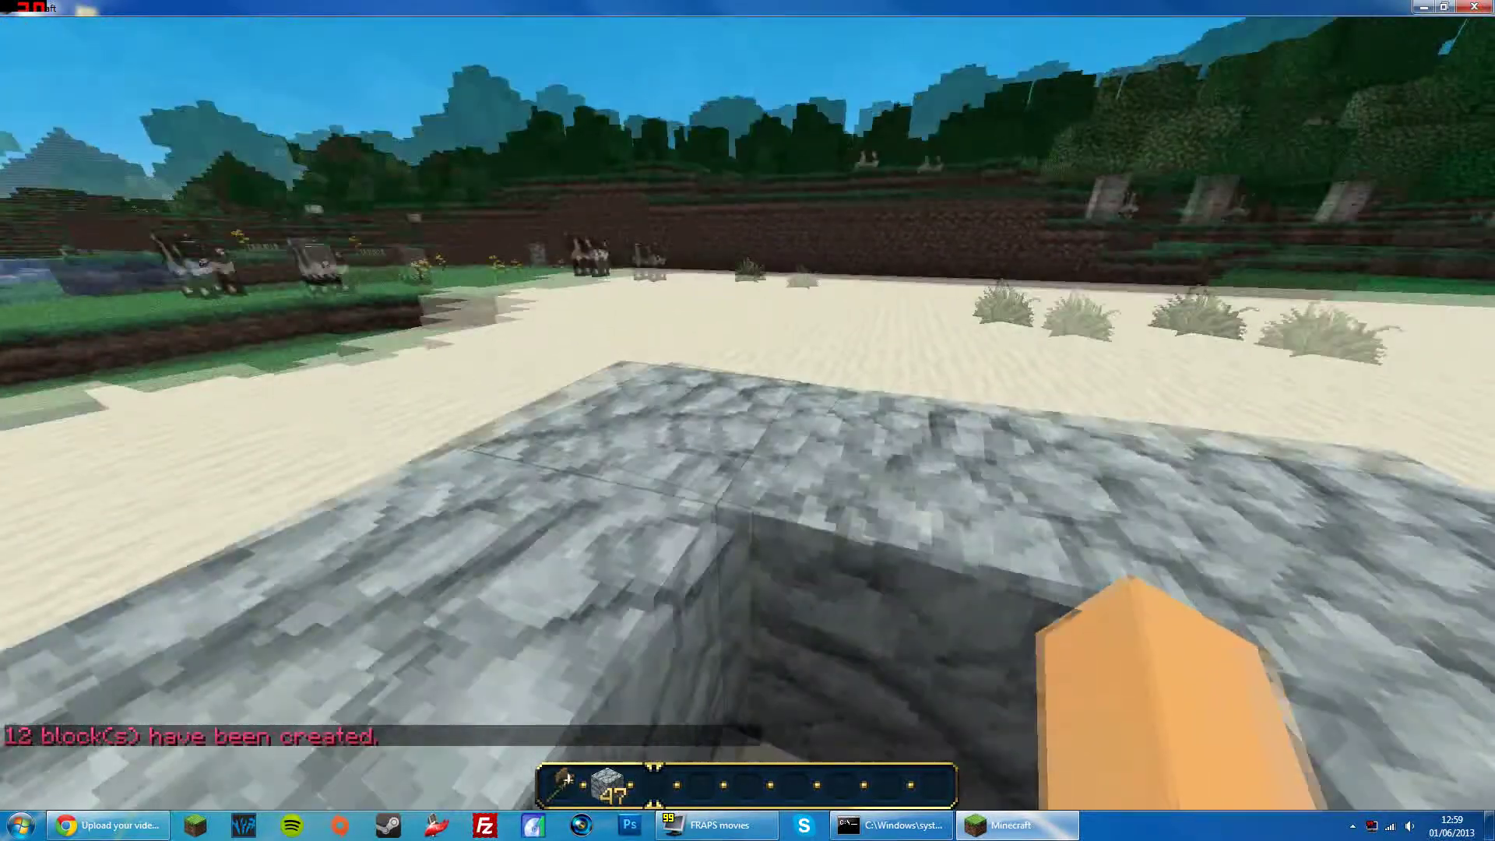
Generate a huge hollow stone cylinder around the area with //hcyl stone 50 50.
{"action": "key", "text": "slash"}
{"action": "type", "text": "/hcyl "}
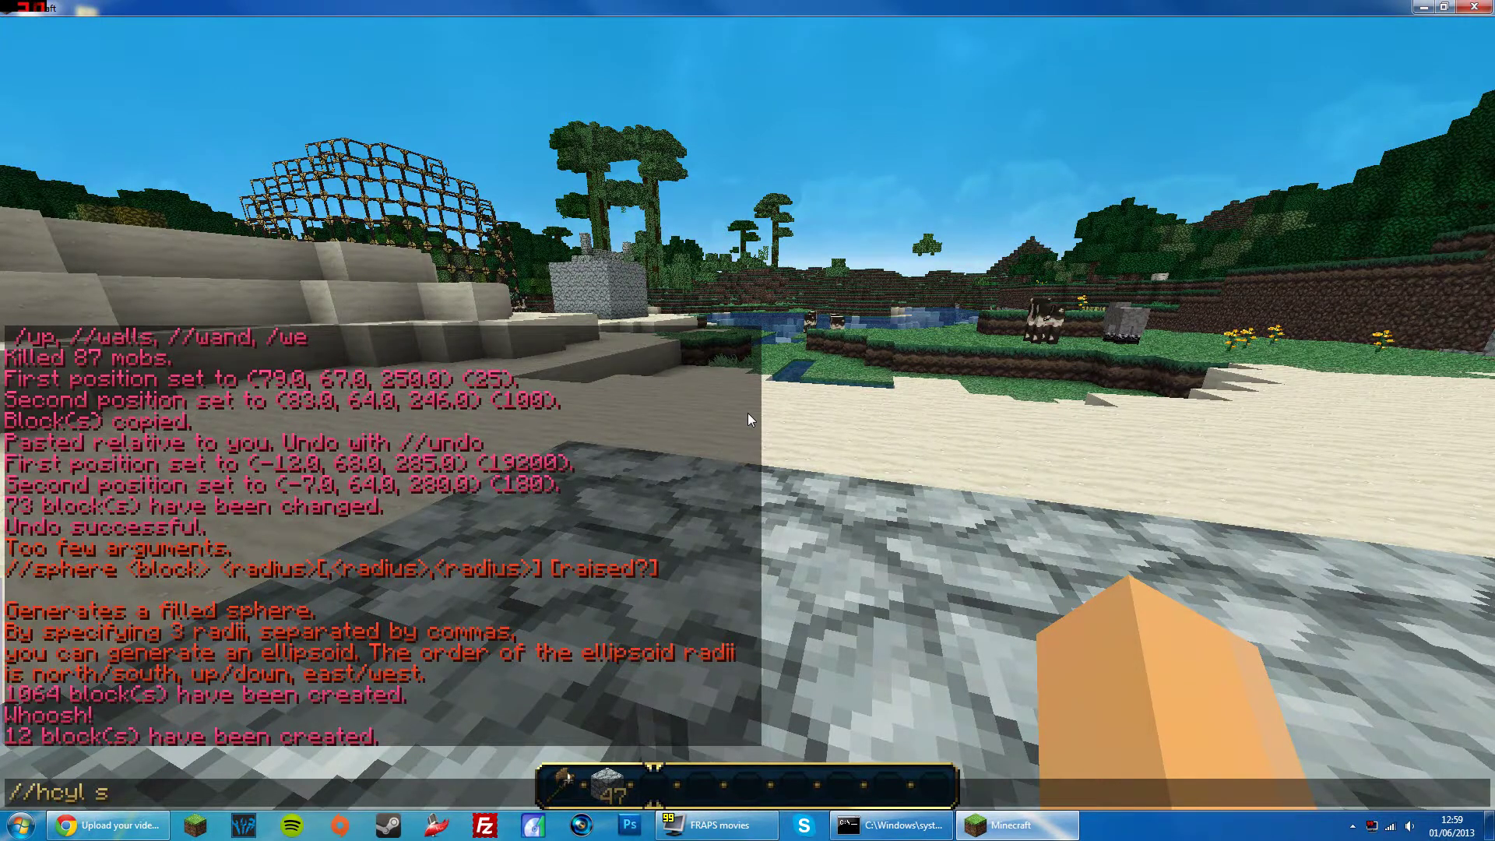
{"action": "type", "text": "stone 50 50"}
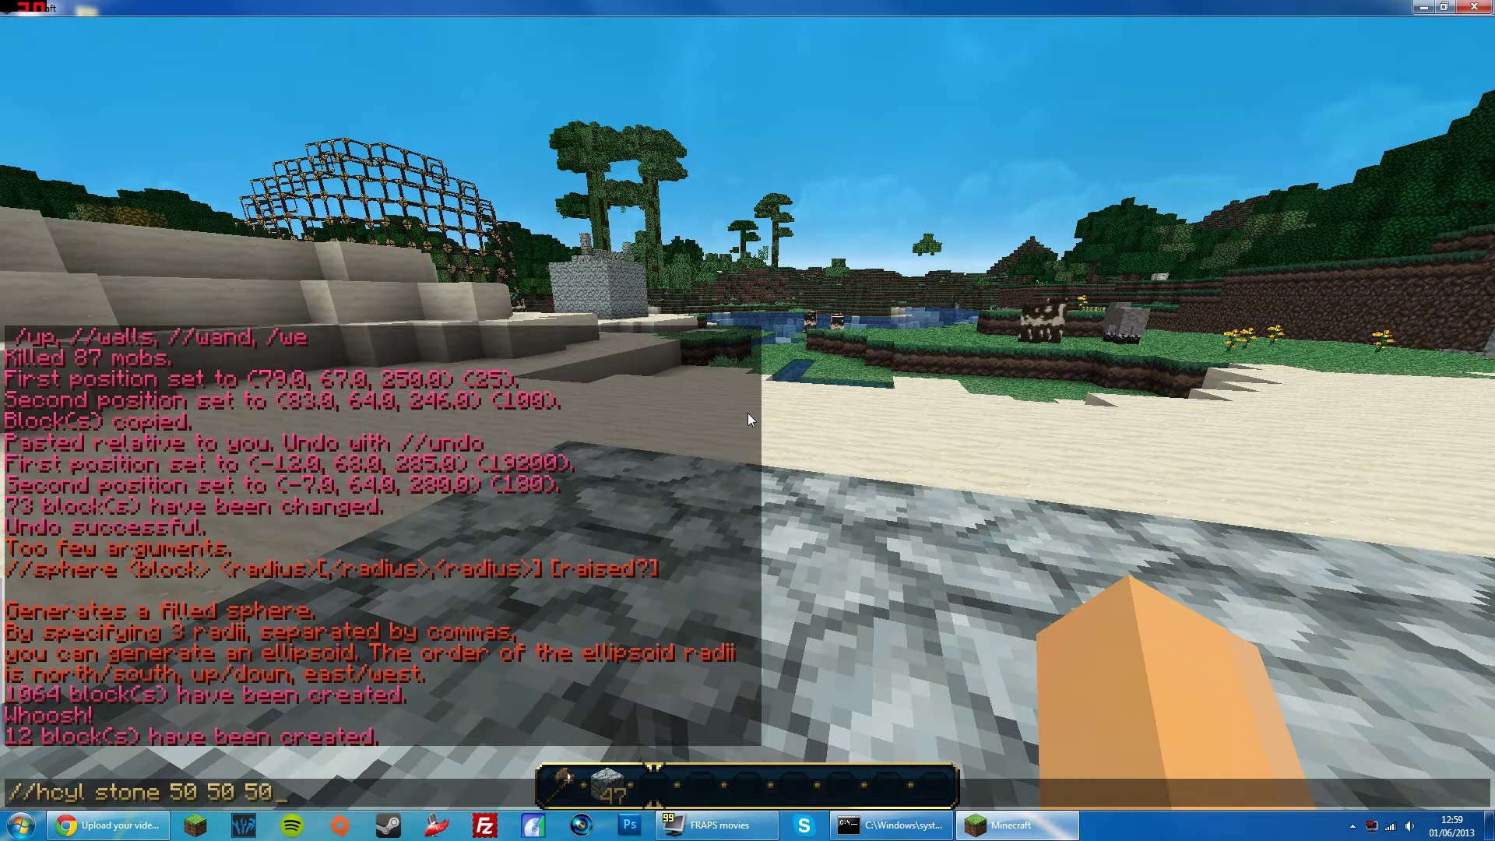
{"action": "type", "text": "50"}
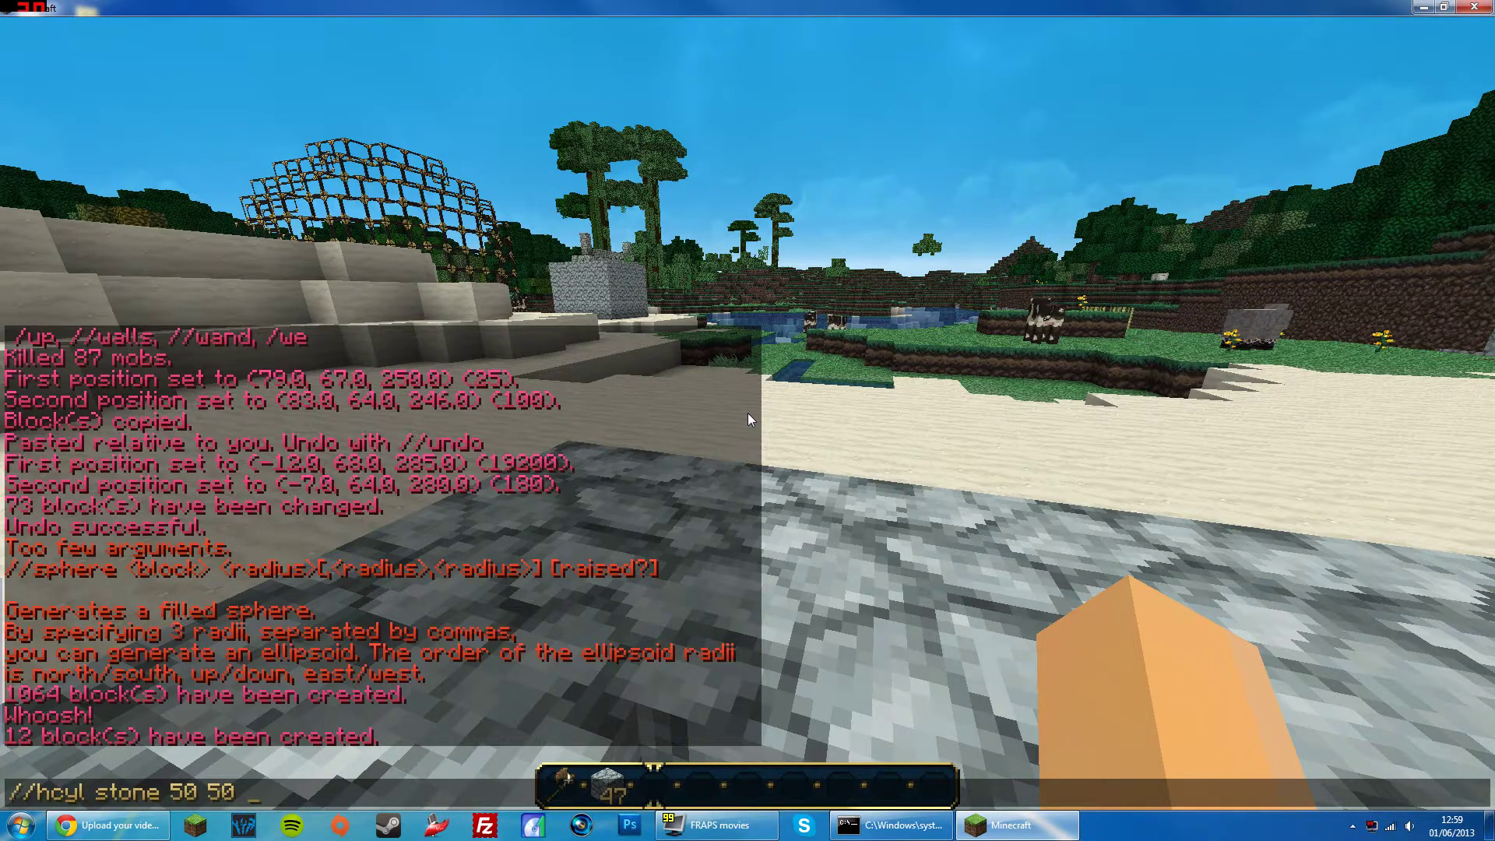
{"action": "key", "text": "Return"}
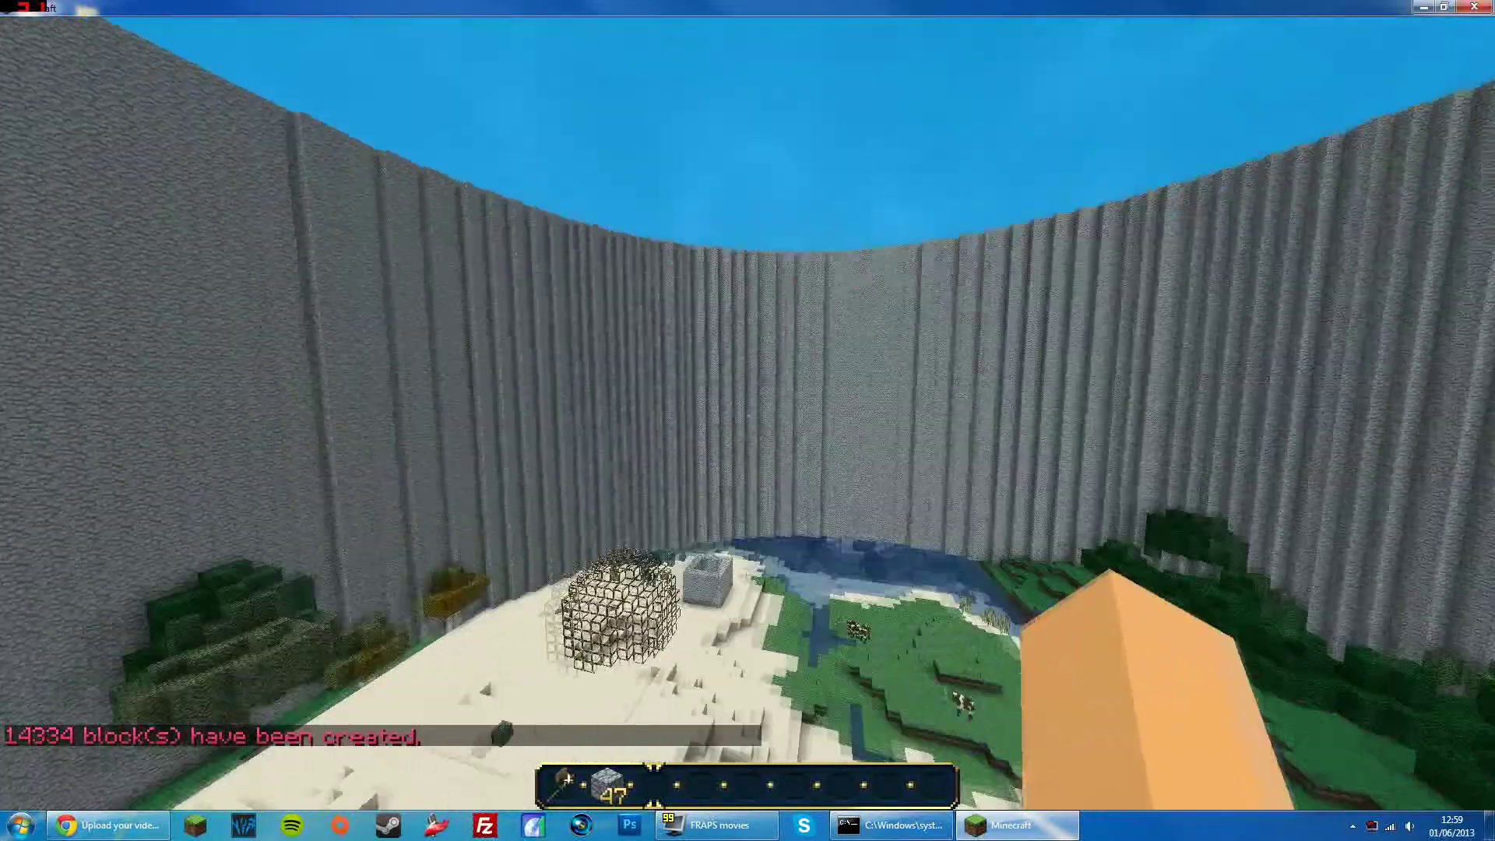
Fly up inside the huge cylinder to near its rim and create a small floating stone platform.
{"action": "key", "text": "w"}
{"action": "key", "text": "space"}
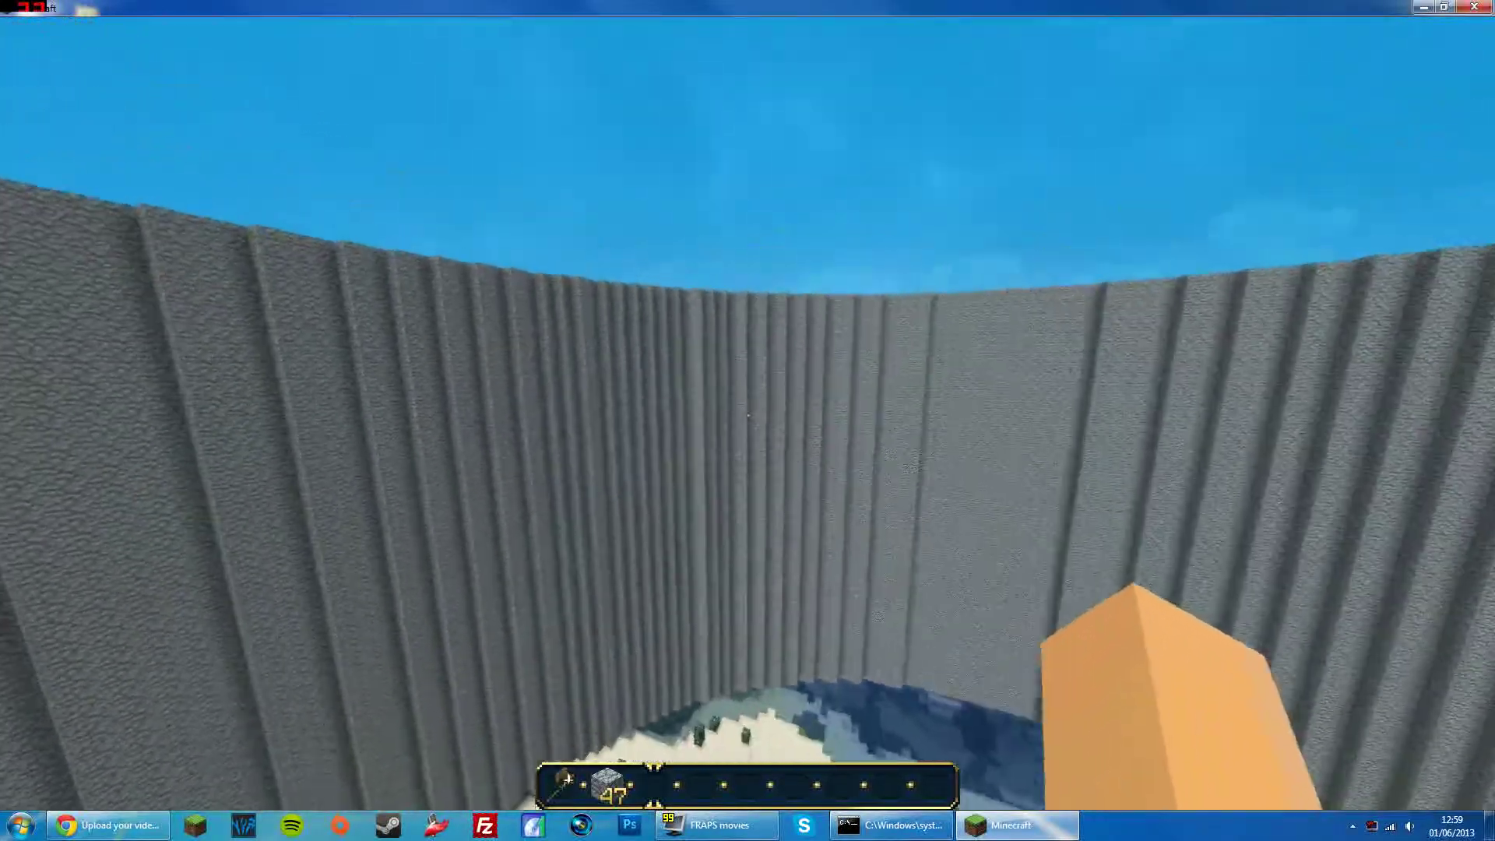
{"action": "key", "text": "space"}
{"action": "scroll", "coordinate": [748, 421], "scroll_direction": "up", "scroll_amount": 1}
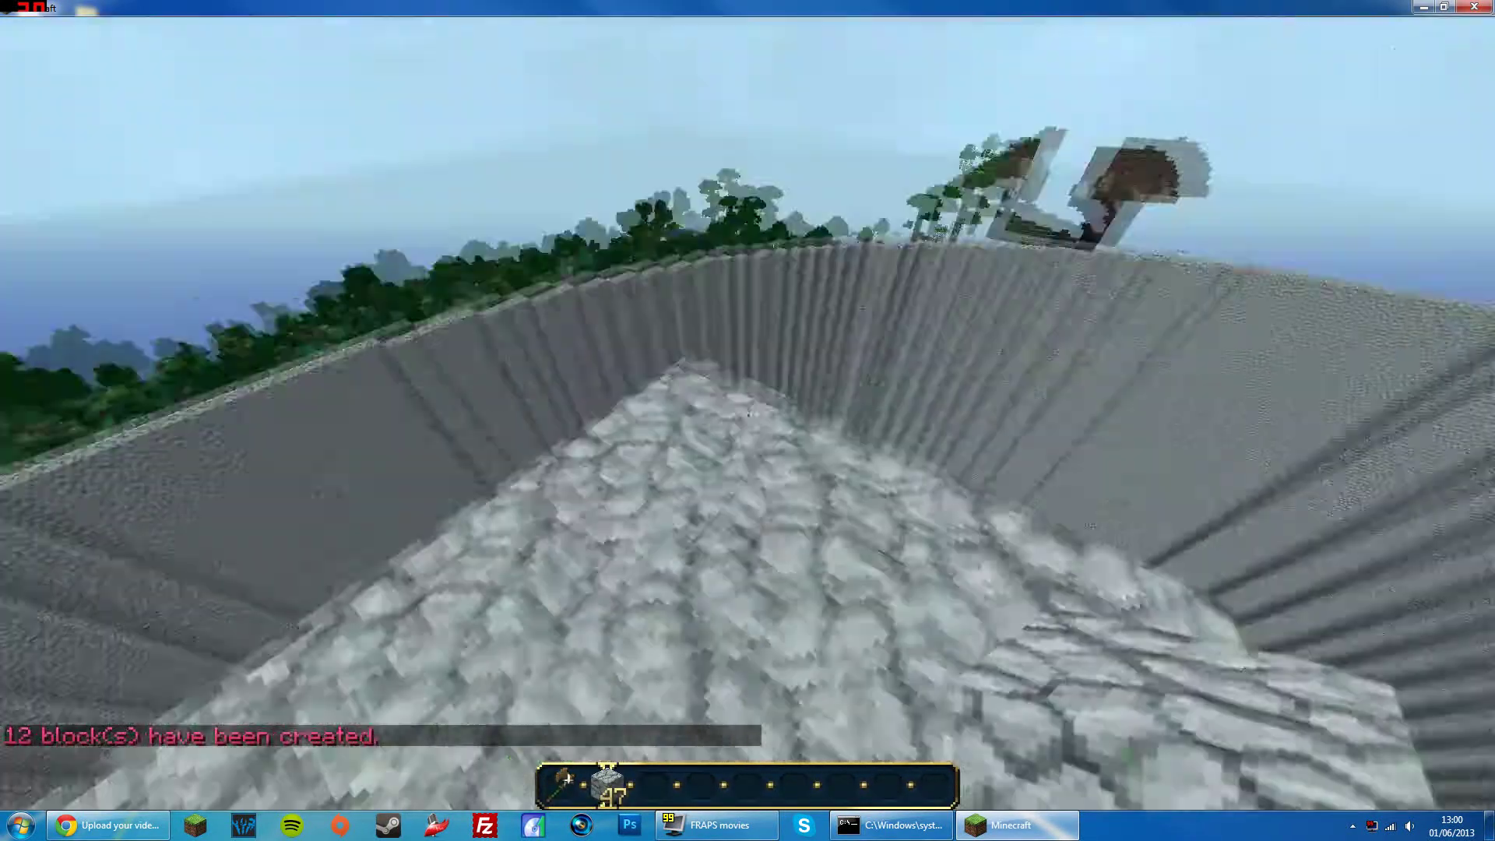
{"action": "scroll", "coordinate": [747, 420], "scroll_direction": "down", "scroll_amount": 1}
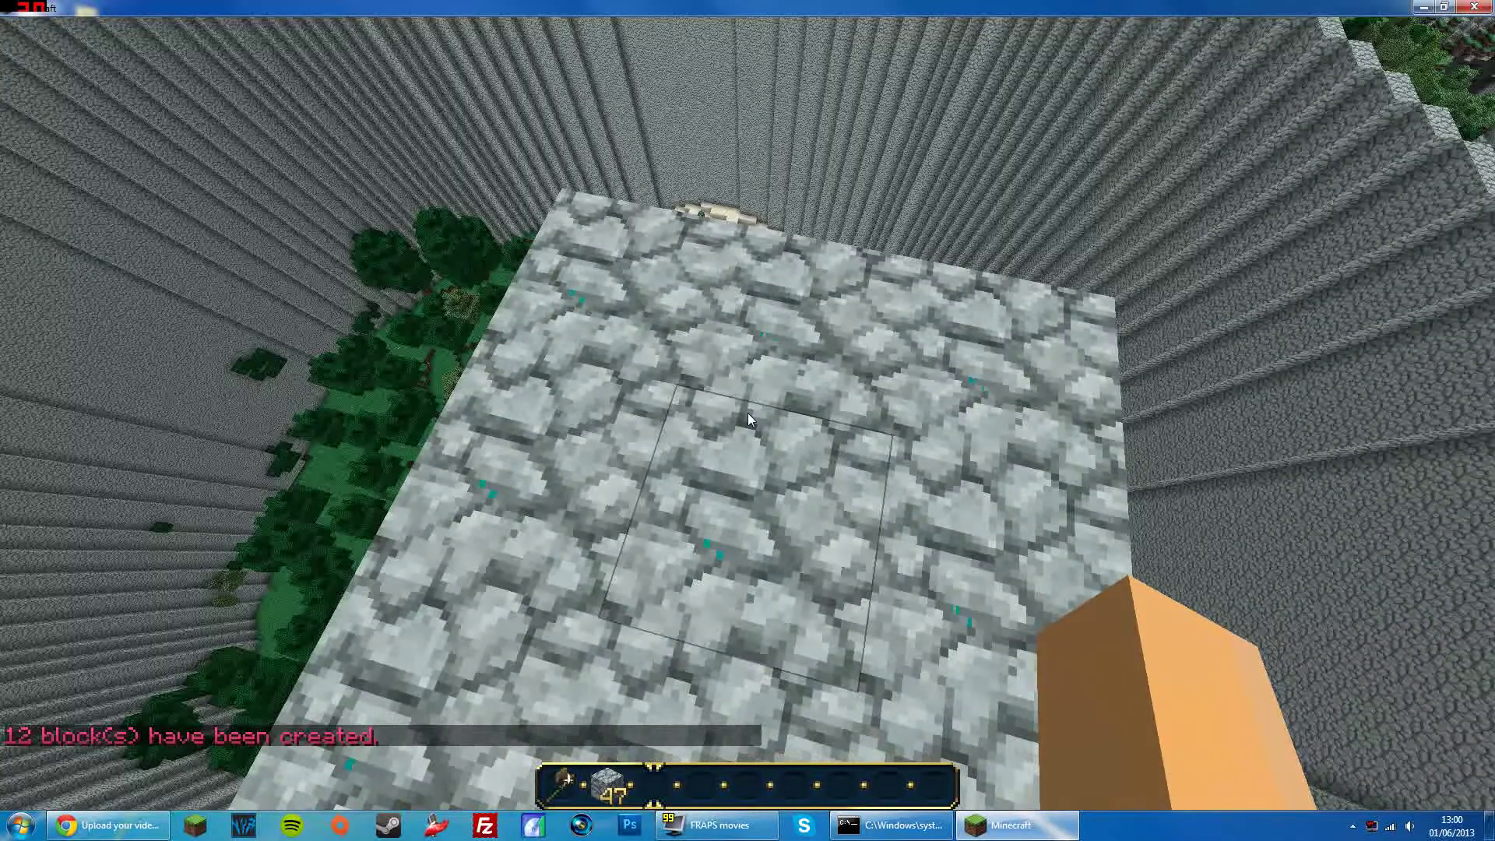
Drop from the floating platform to the ground with //descend and return to it with //ascend.
{"action": "key", "text": "slash"}
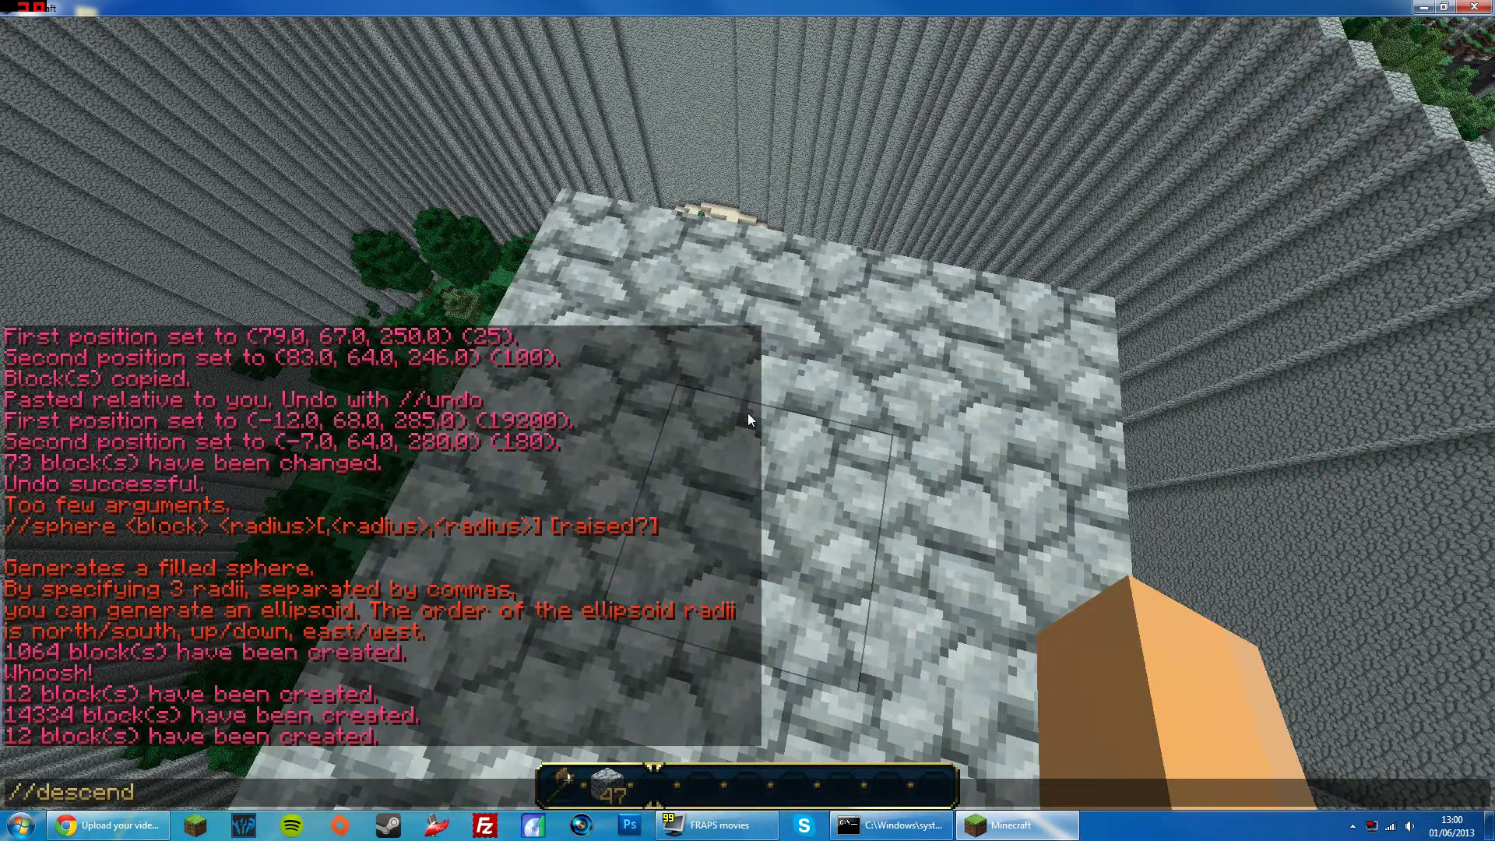
{"action": "key", "text": "Return"}
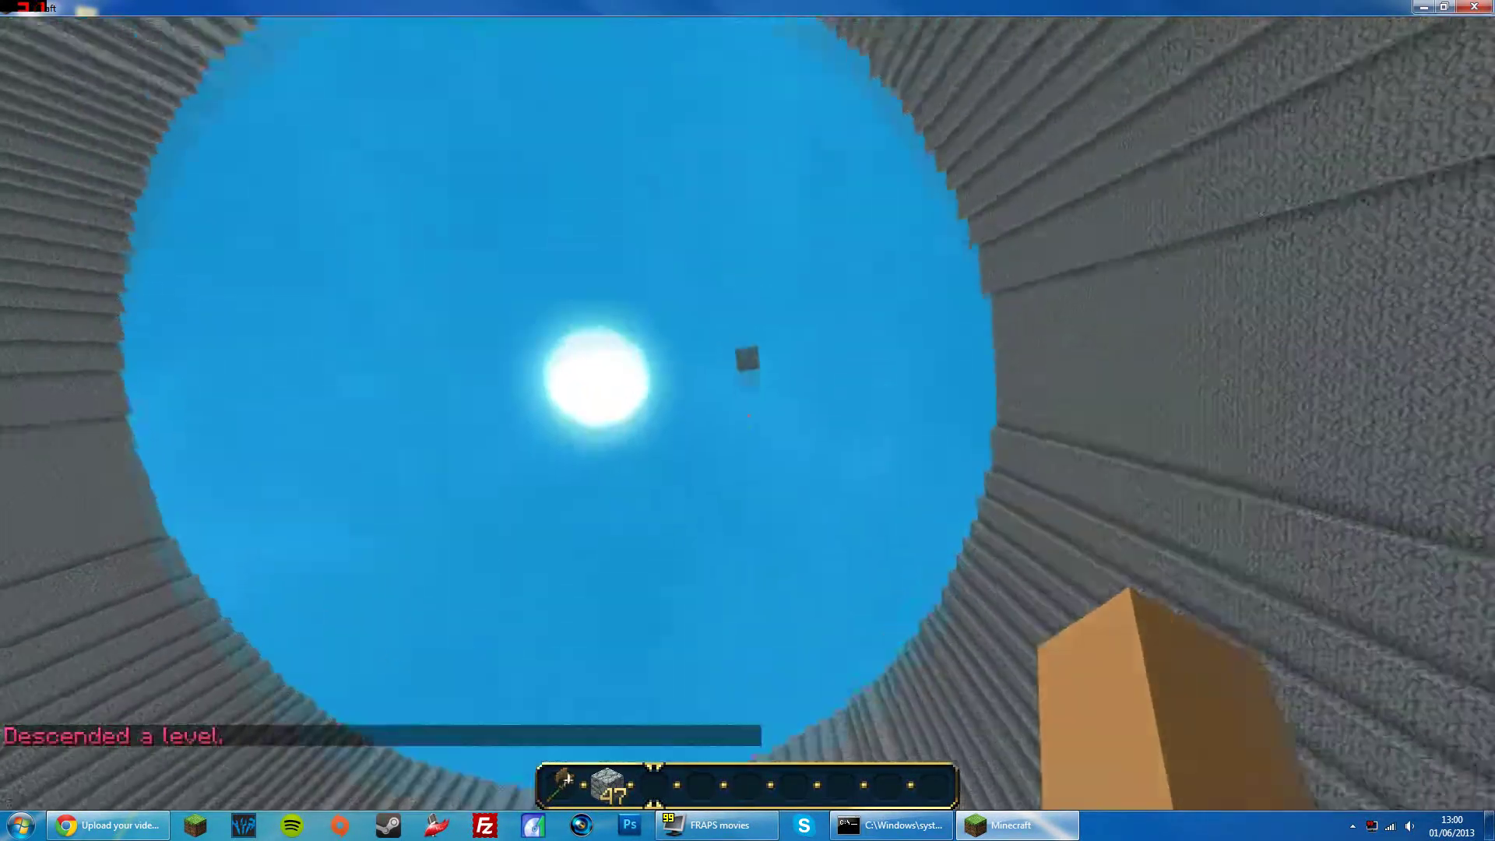
{"action": "key", "text": "slash"}
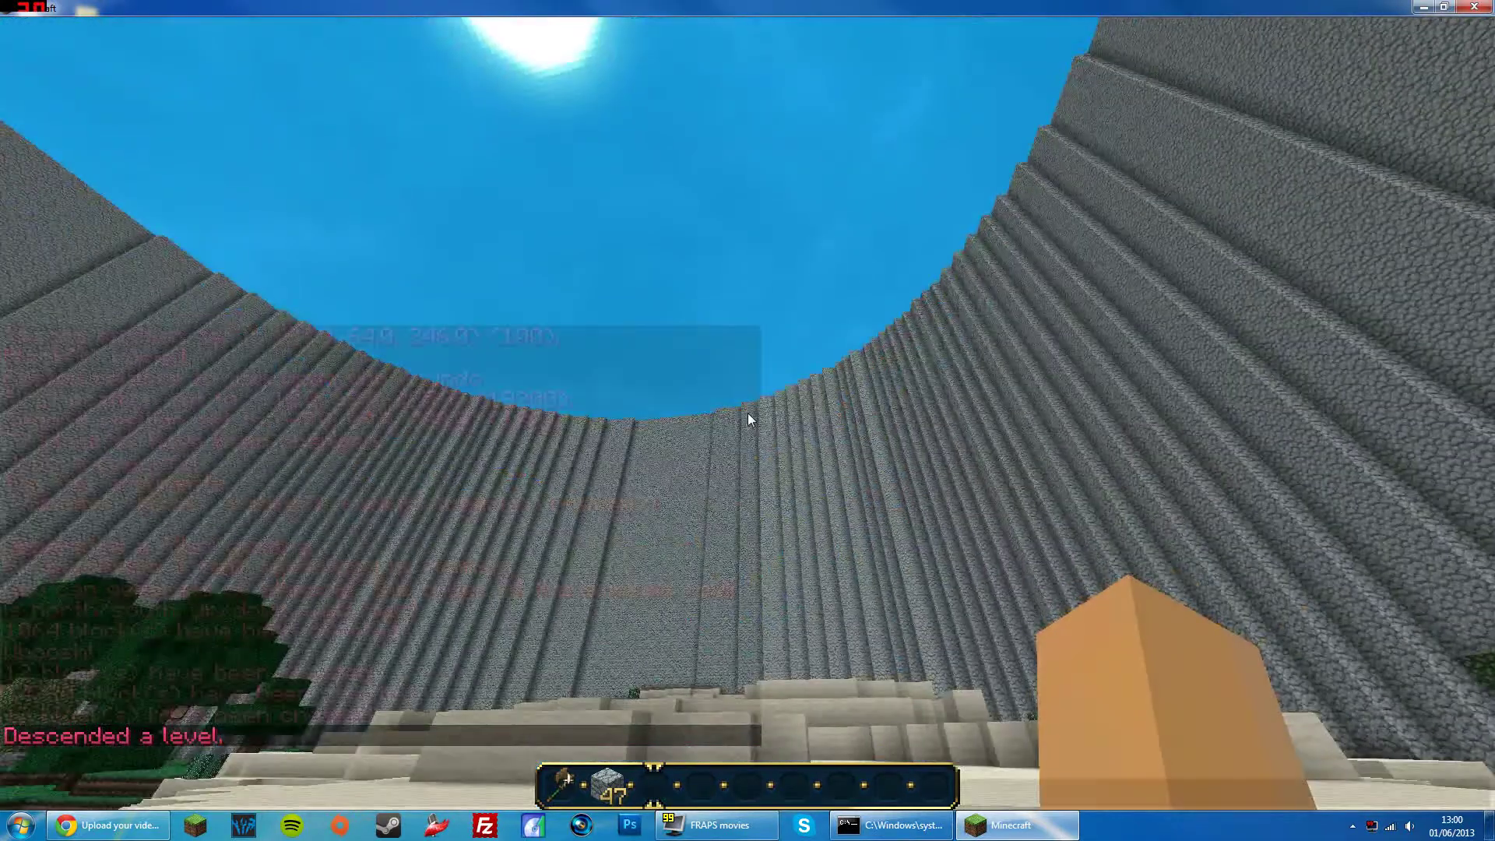
{"action": "type", "text": "//asc"}
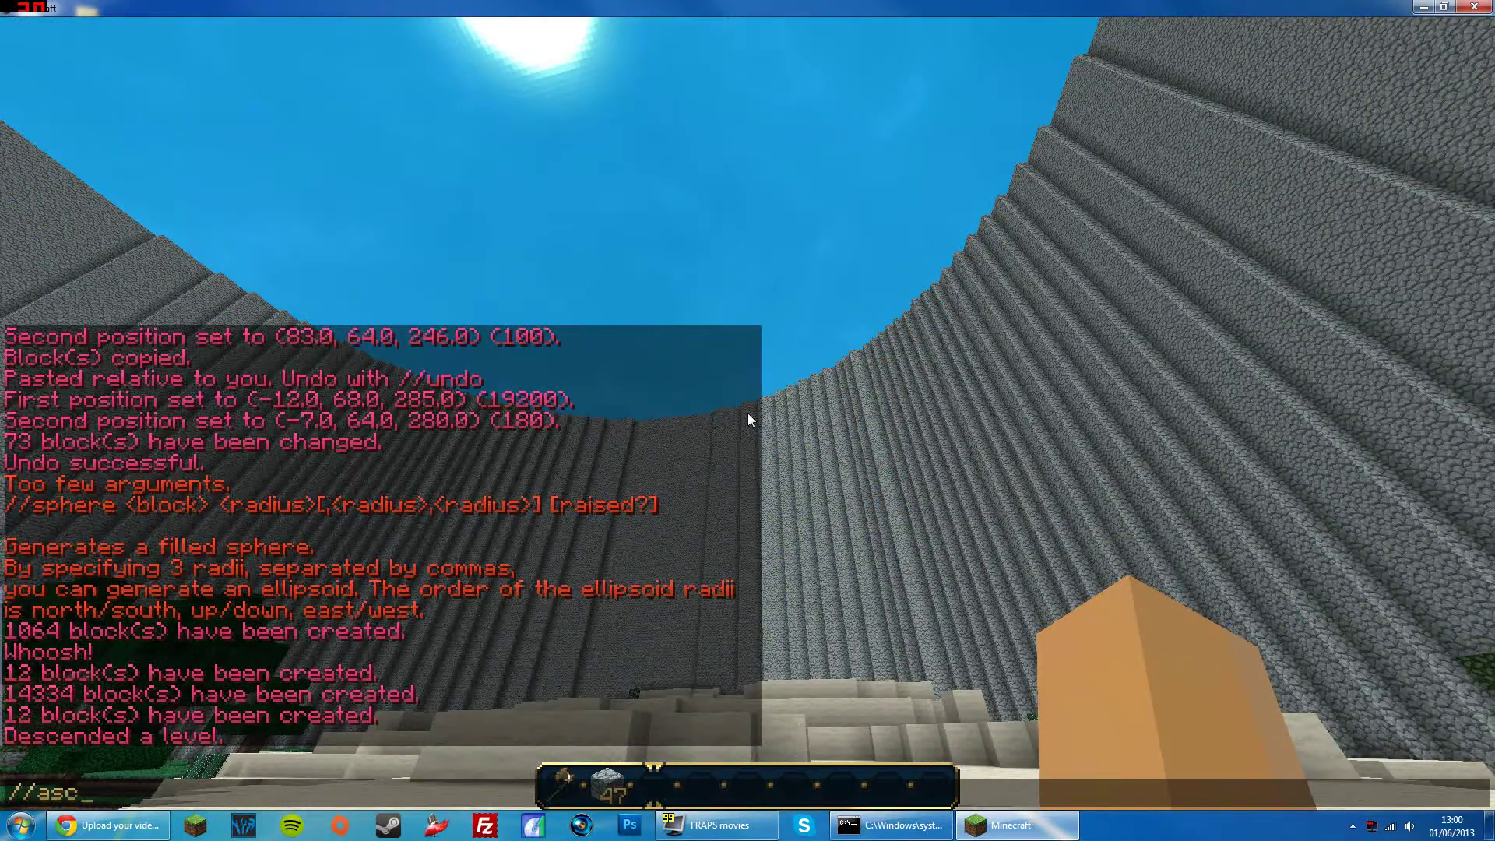
{"action": "type", "text": "end"}
{"action": "key", "text": "Return"}
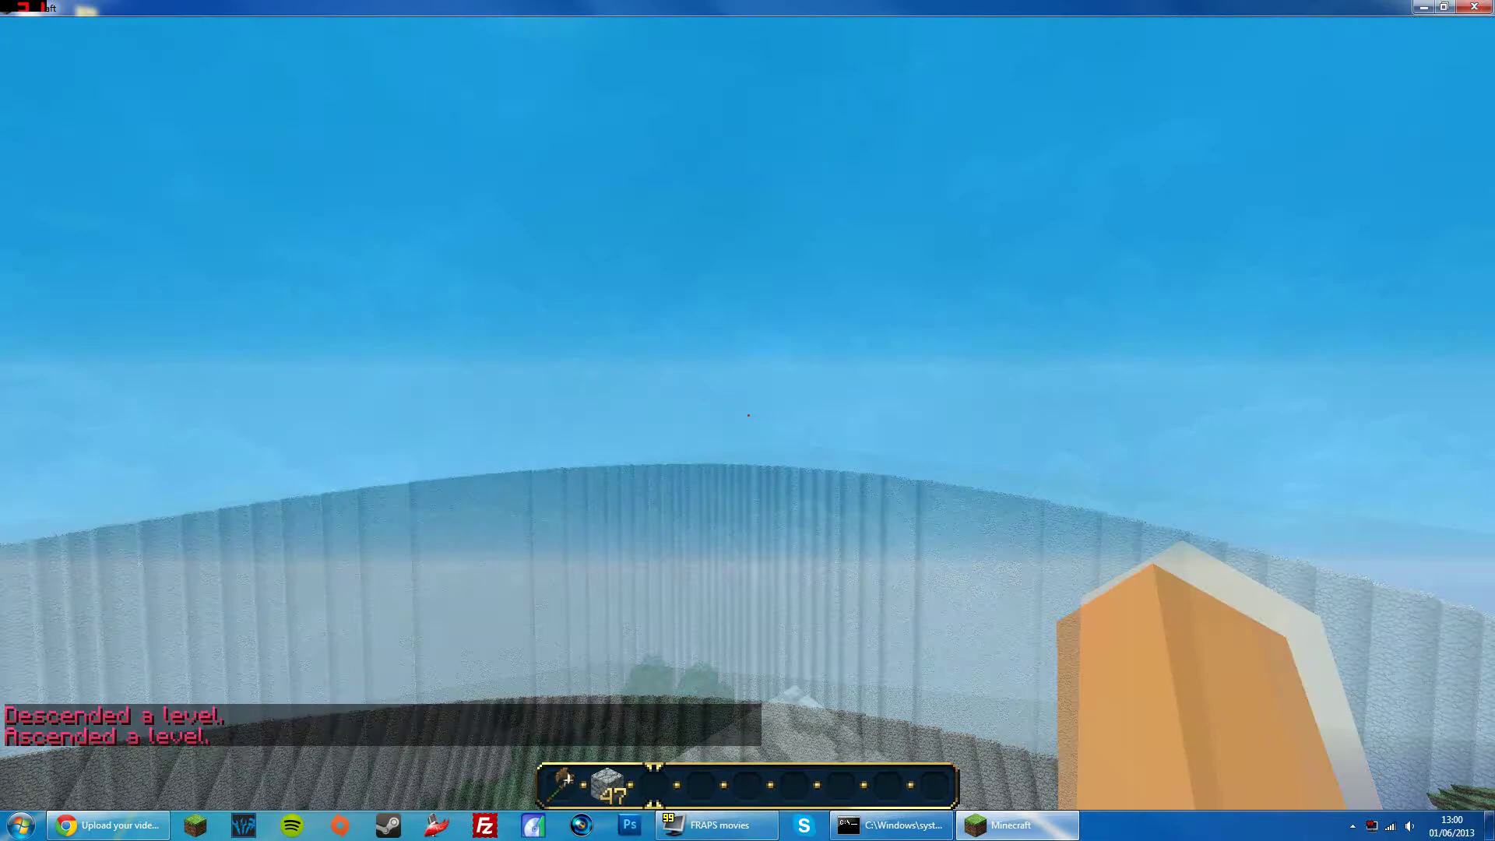
{"action": "key", "text": "t"}
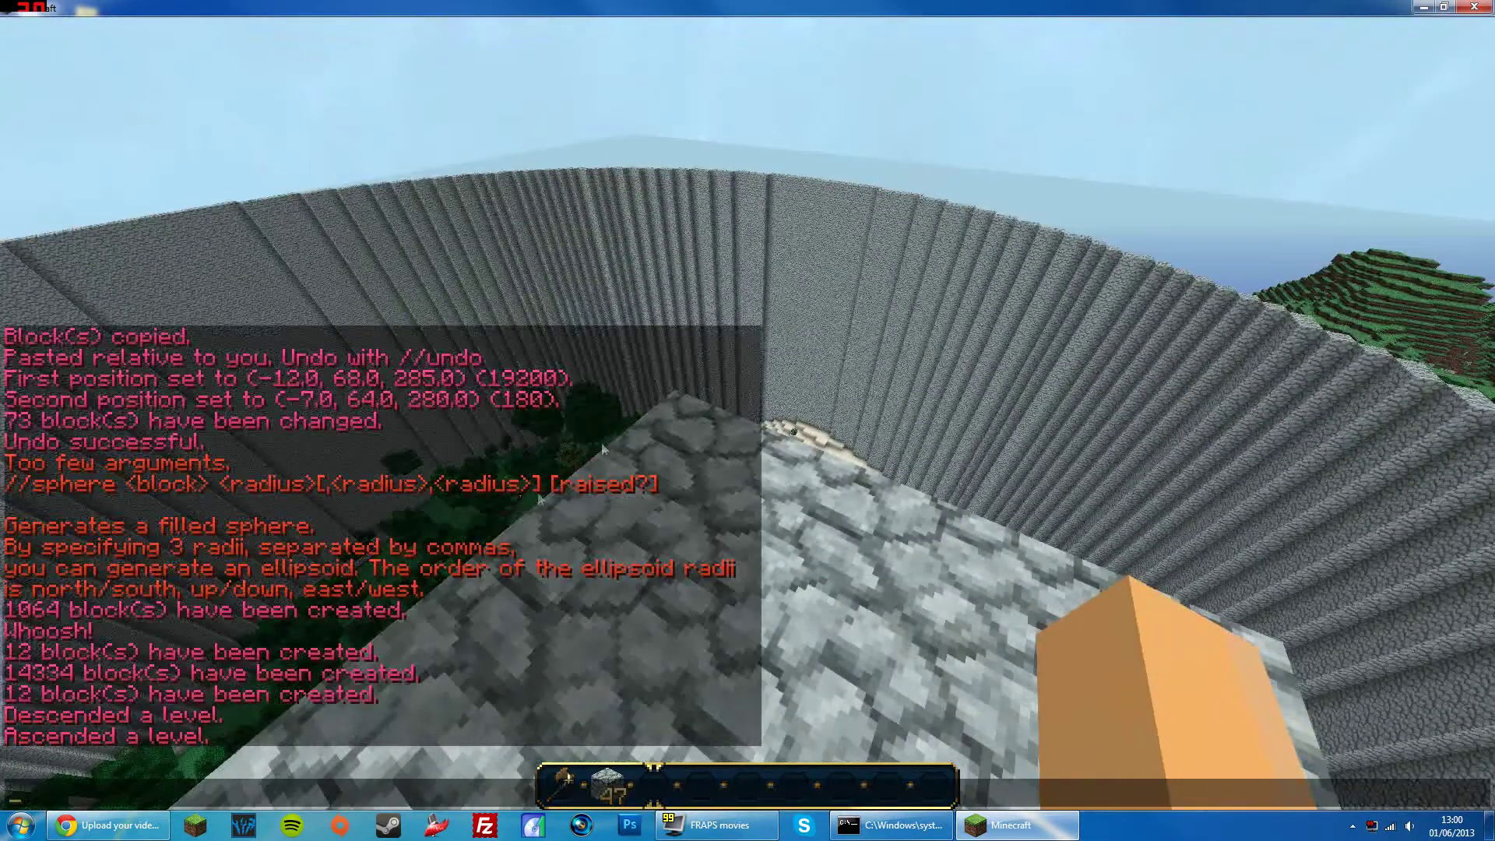
Select the region from the floating stone platform down to the sand below and fill it with water using //set water.
{"action": "scroll", "coordinate": [584, 483], "scroll_direction": "up", "scroll_amount": 3}
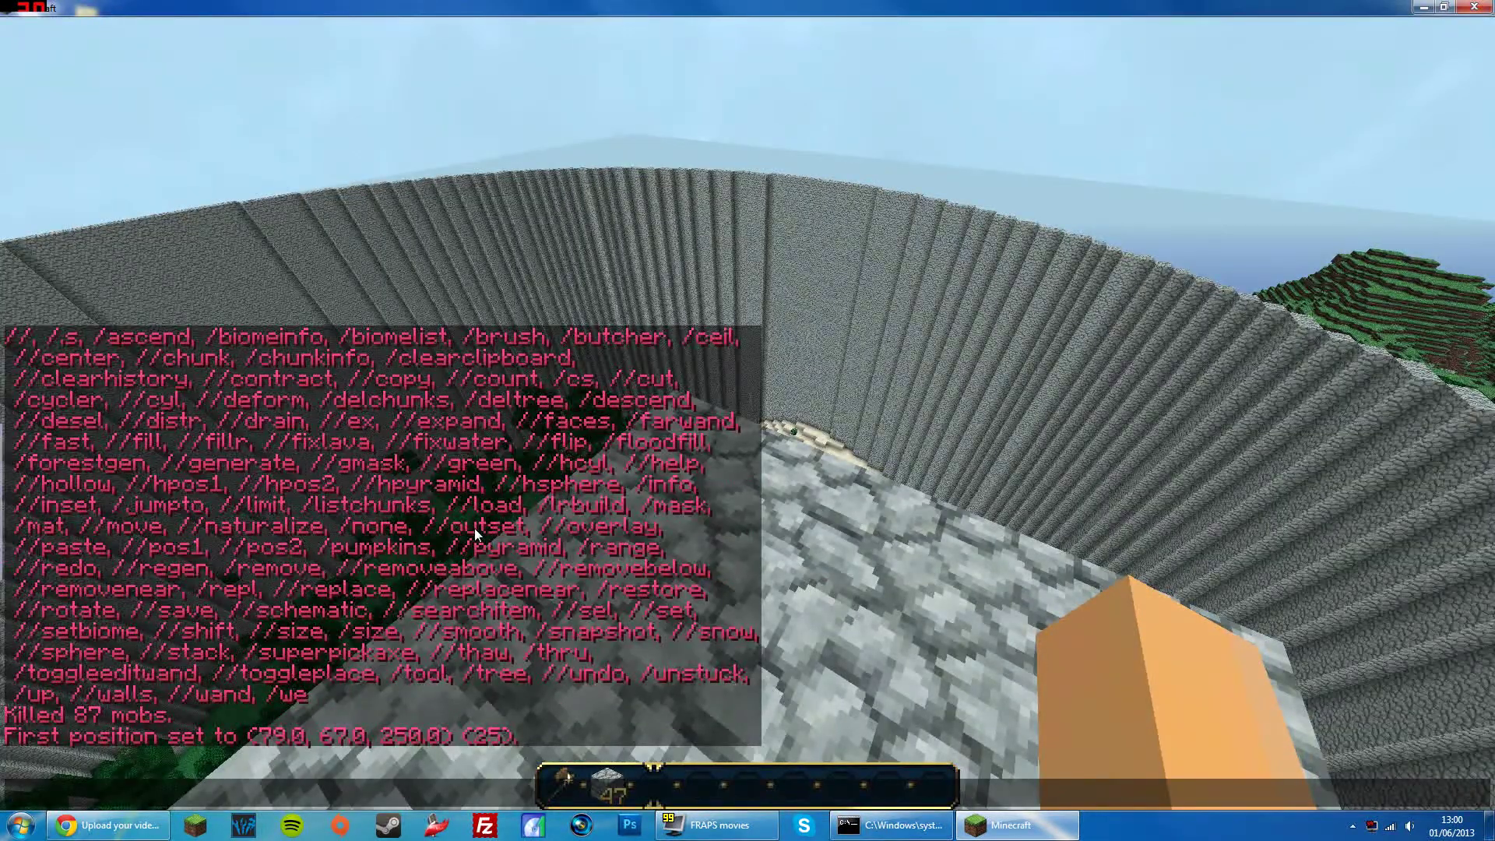
{"action": "key", "text": "Escape"}
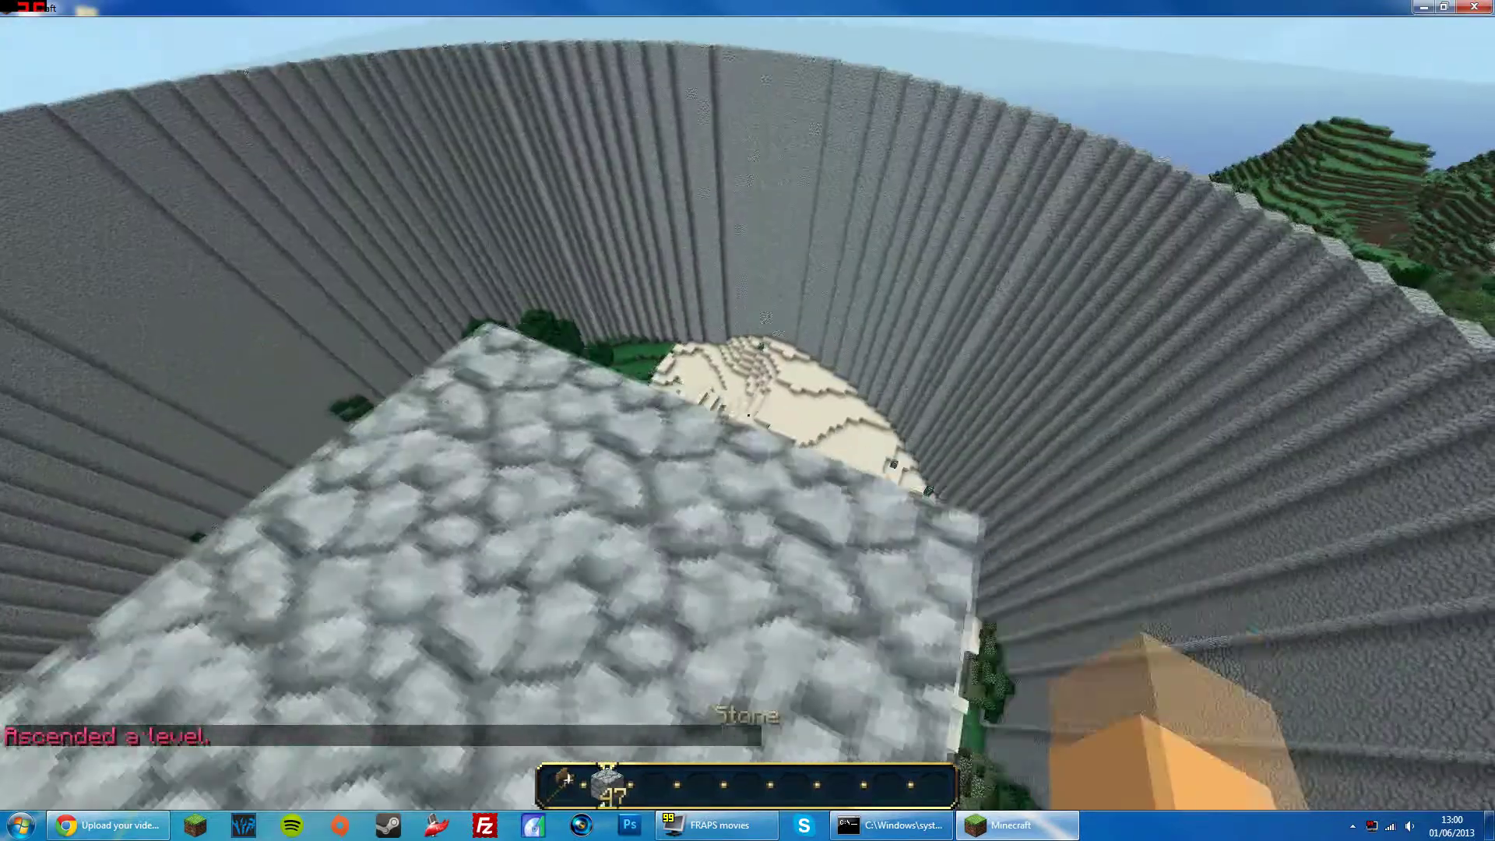
{"action": "key", "text": "1"}
{"action": "left_click", "coordinate": [748, 420]}
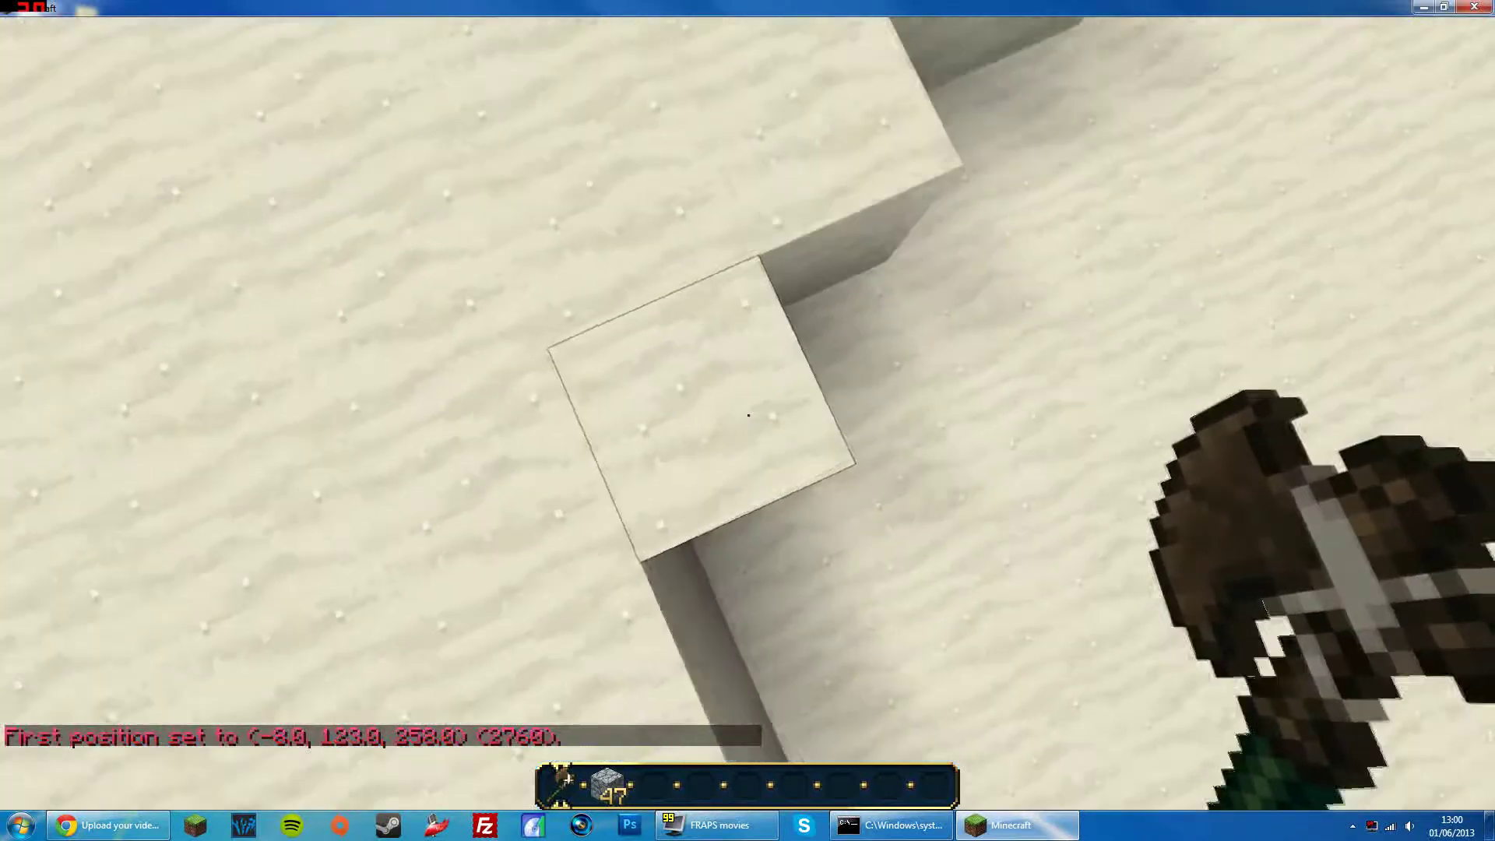
{"action": "right_click", "coordinate": [747, 420]}
{"action": "key", "text": "slash"}
{"action": "type", "text": "/set water"}
{"action": "key", "text": "Return"}
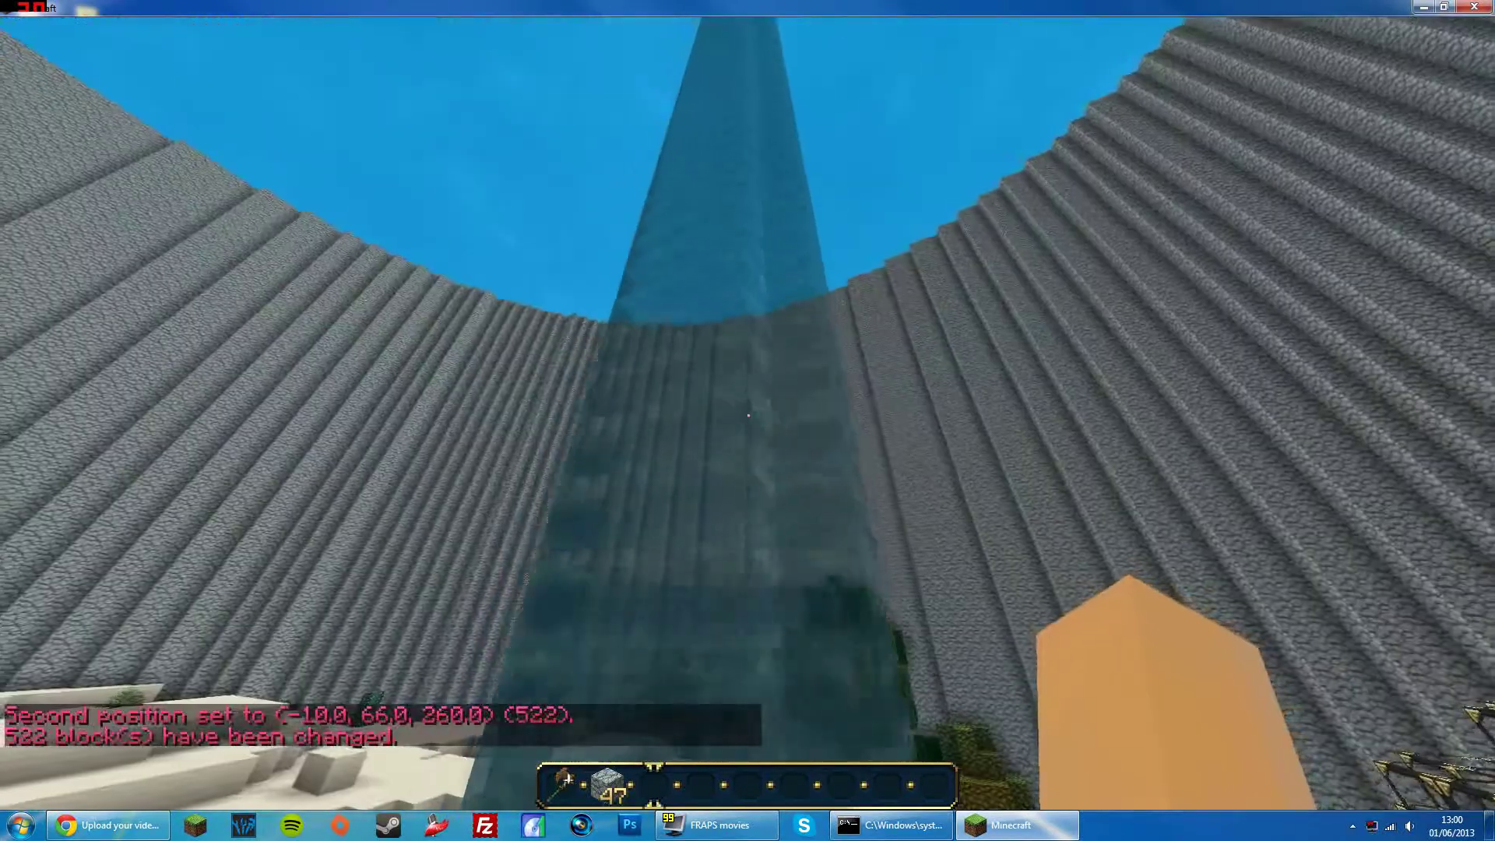
Replace the contents of the selected column with lava using //set lava.
{"action": "key", "text": "slash"}
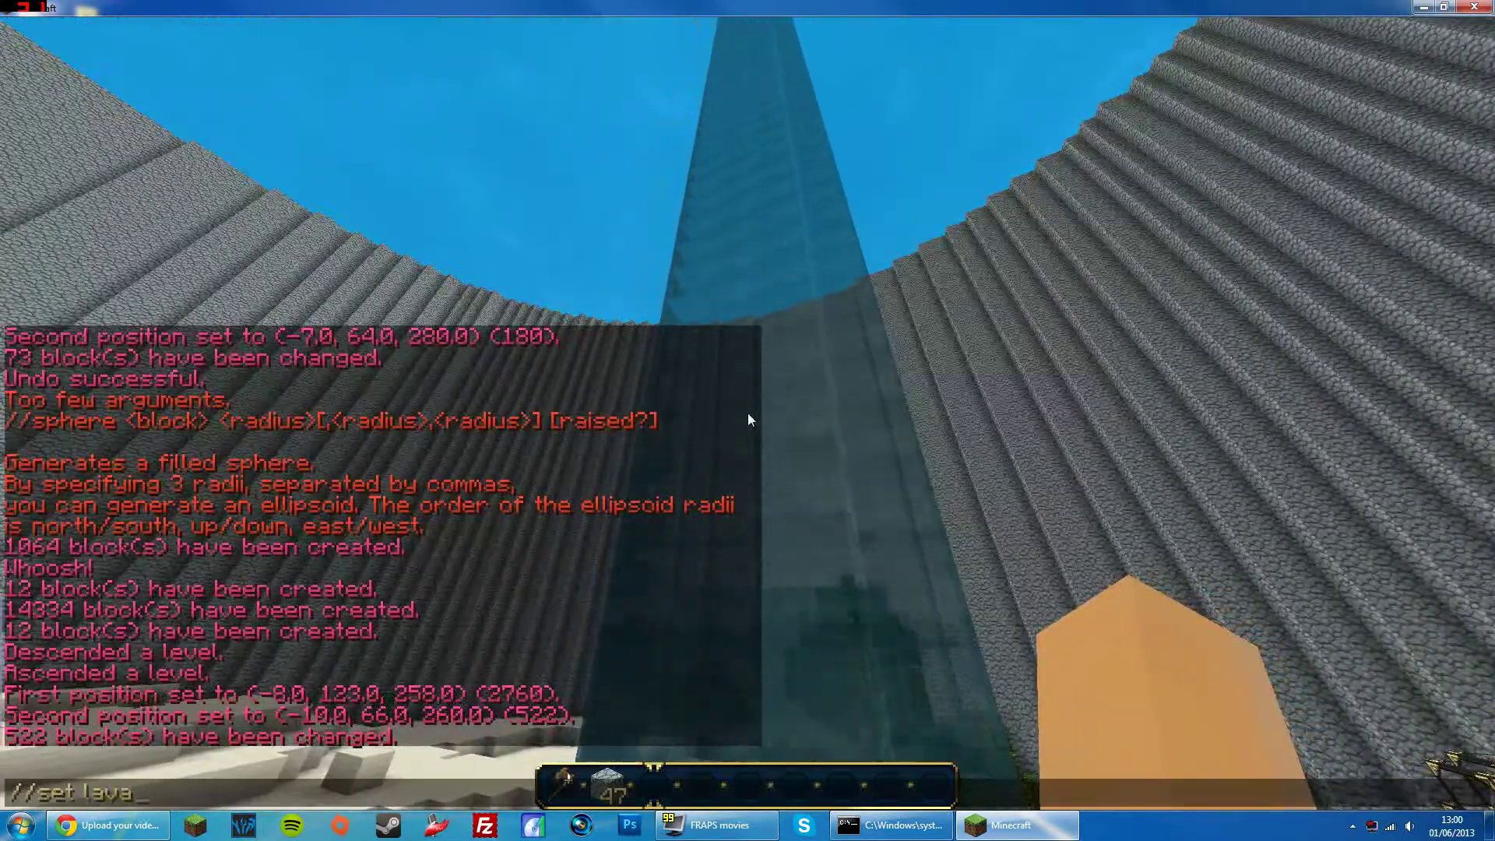
{"action": "type", "text": "/set lava"}
{"action": "key", "text": "Return"}
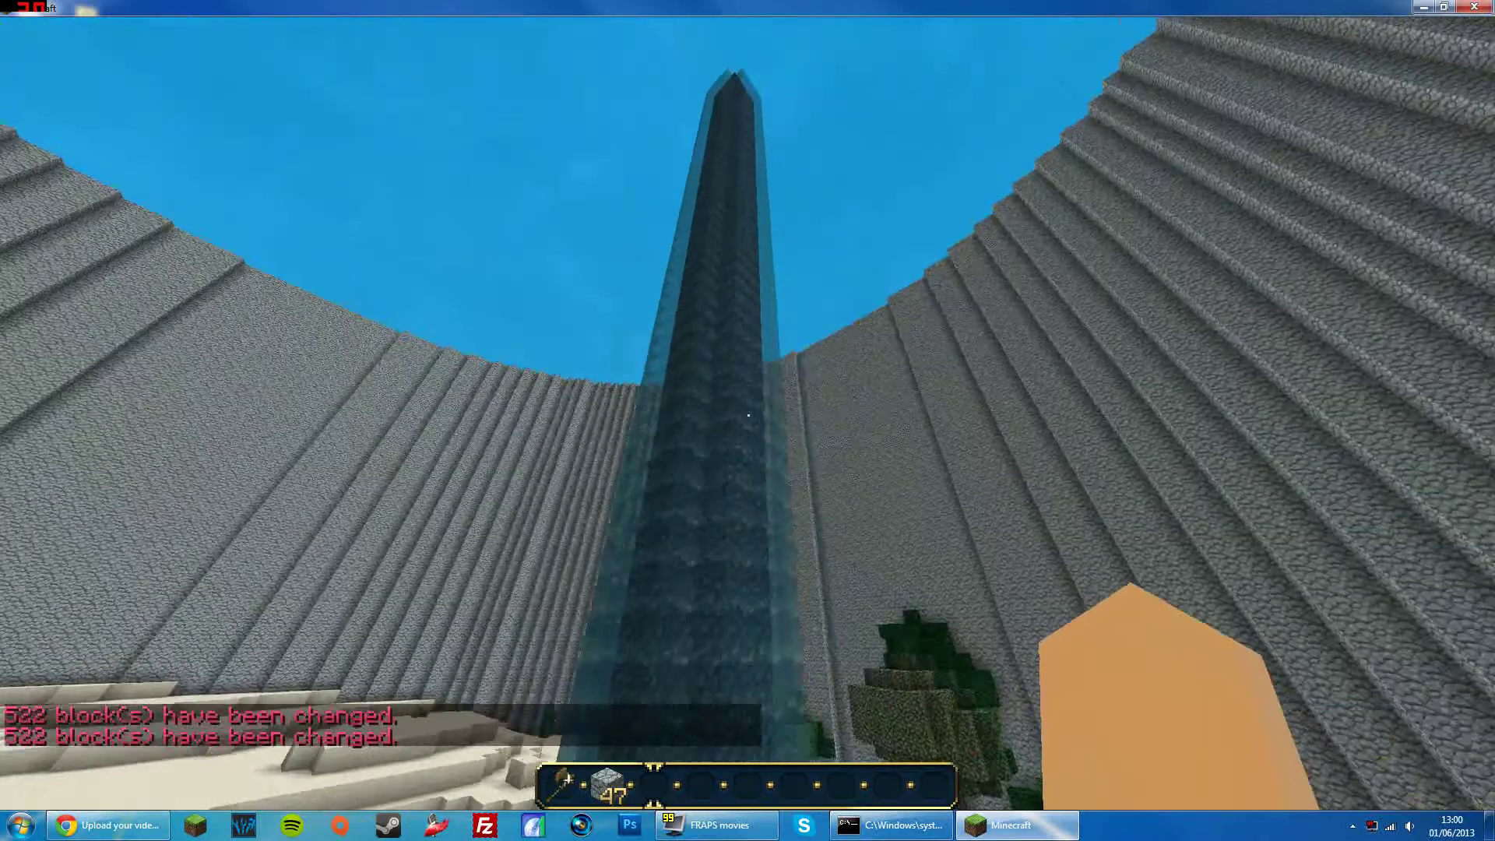
Open the creative inventory, clear the item search and show the Building Blocks category.
{"action": "key", "text": "1"}
{"action": "key", "text": "e"}
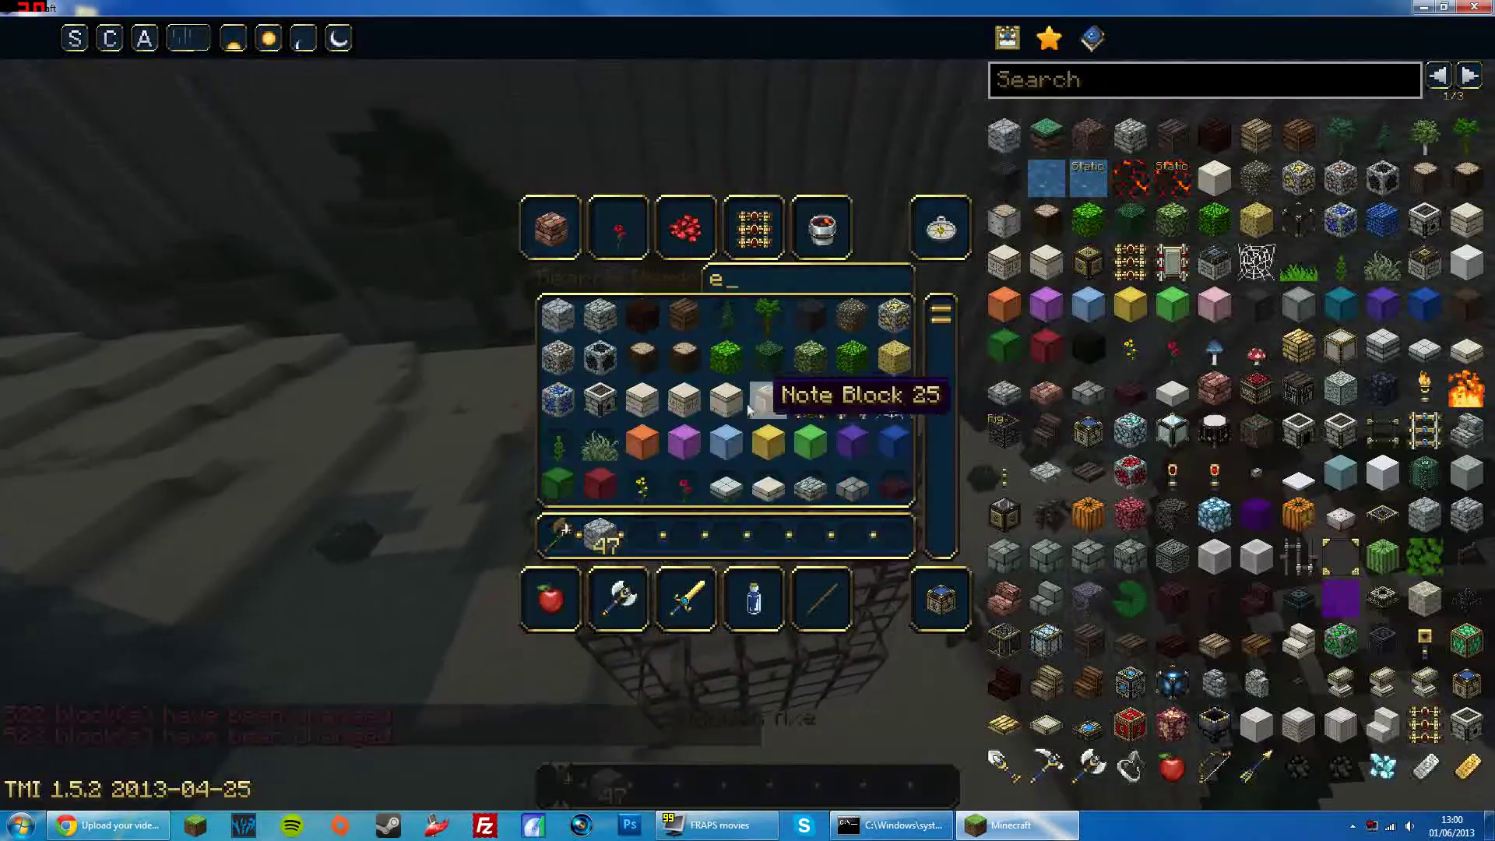
{"action": "key", "text": "BackSpace"}
{"action": "left_click", "coordinate": [565, 223]}
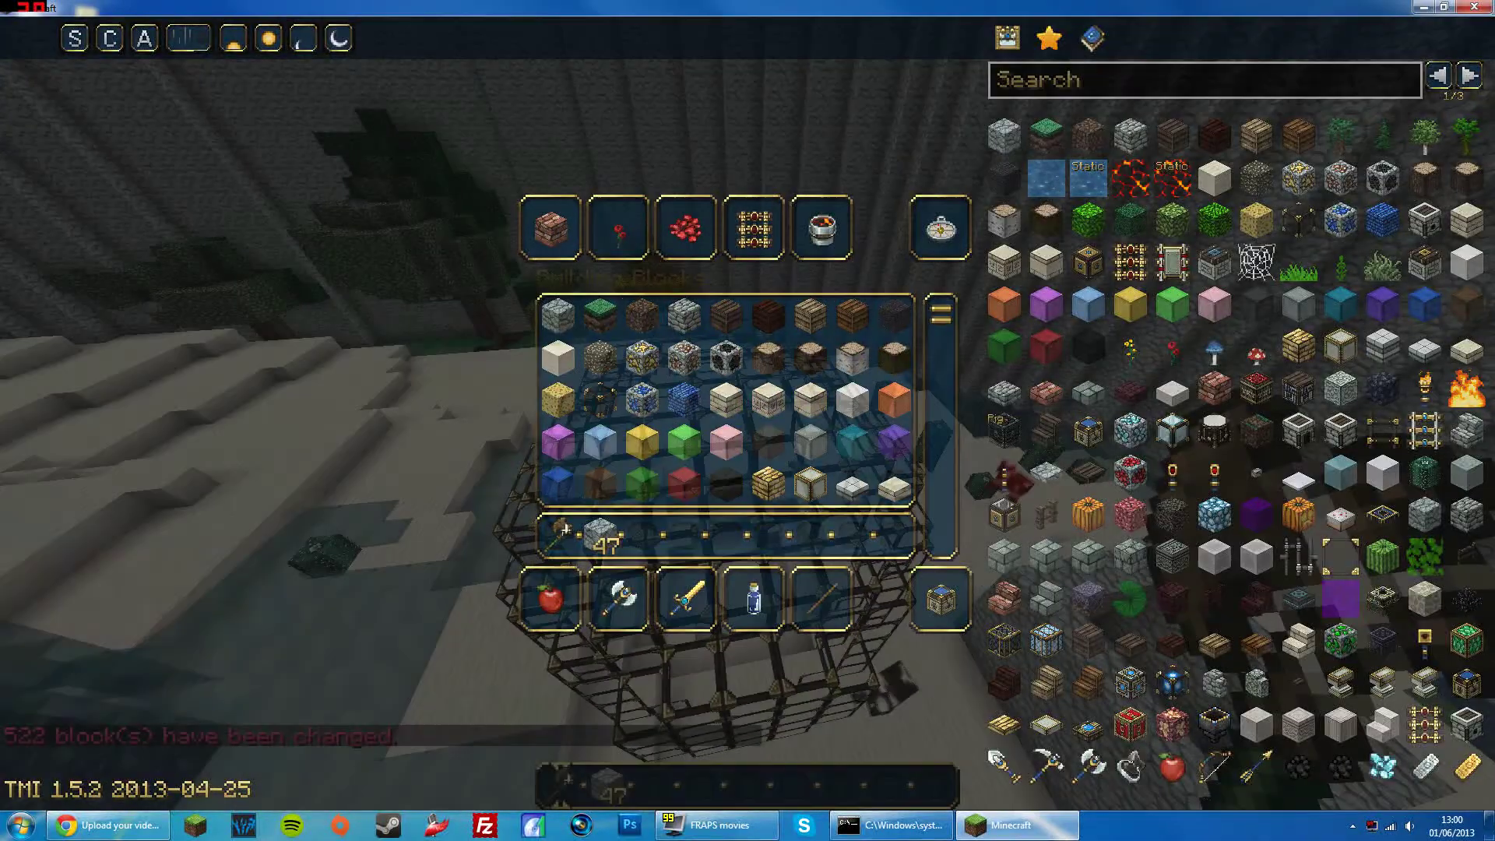